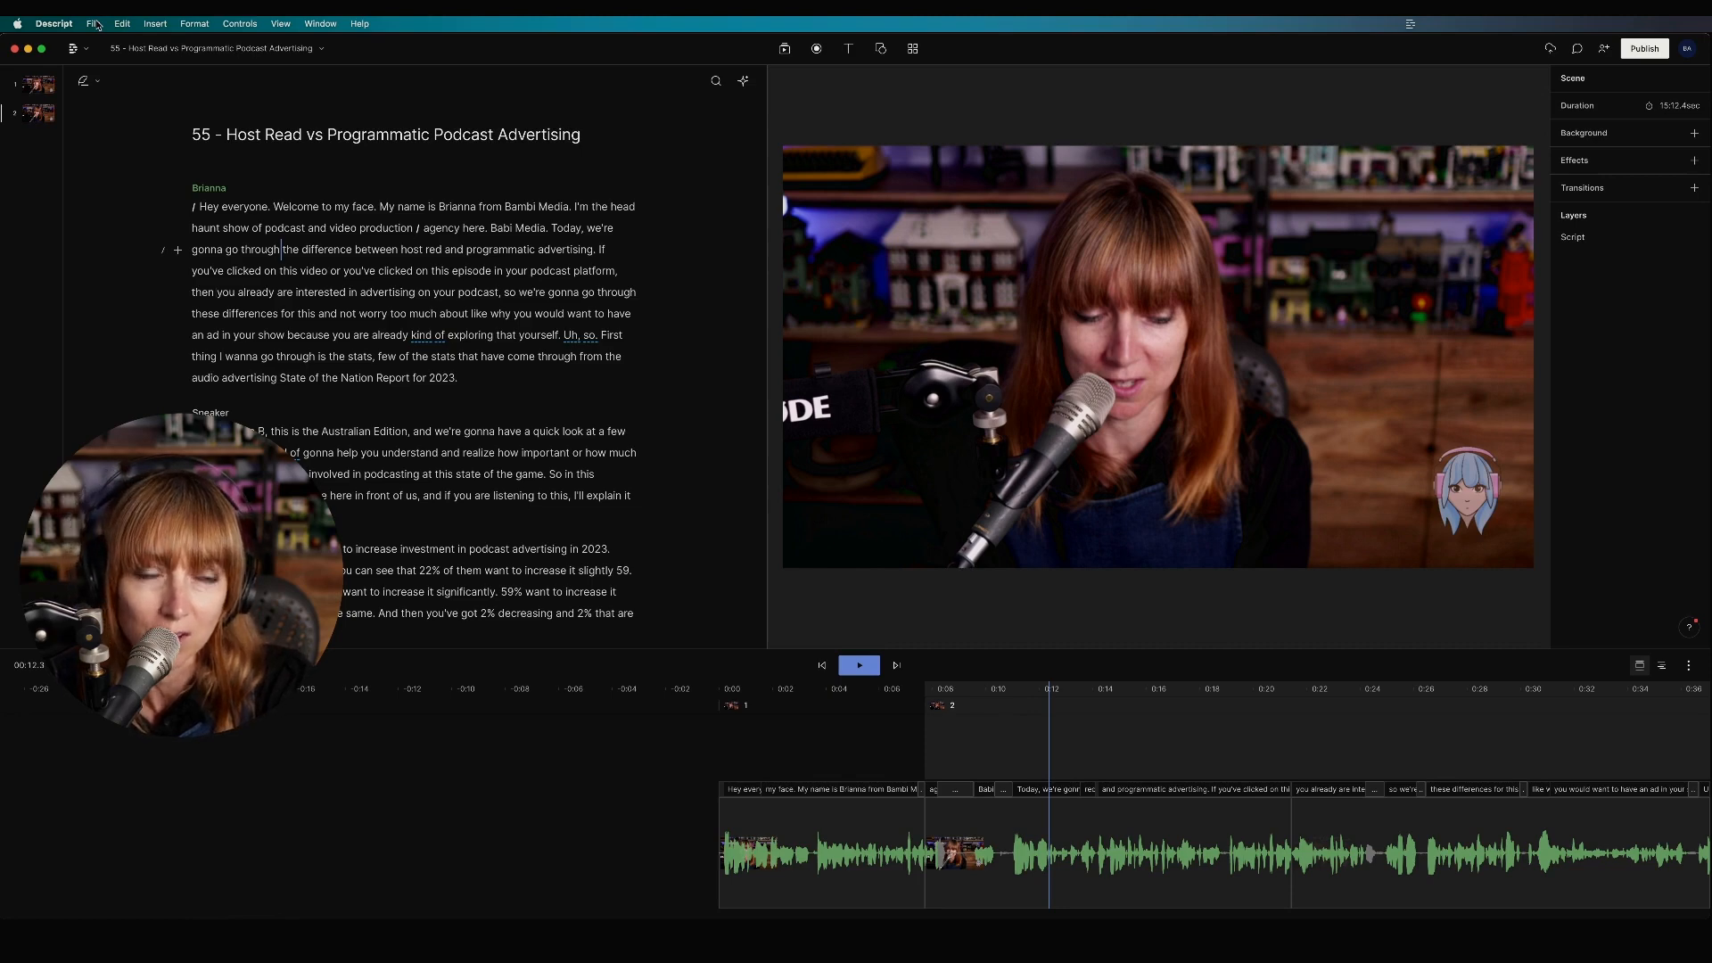
left_click(95, 24)
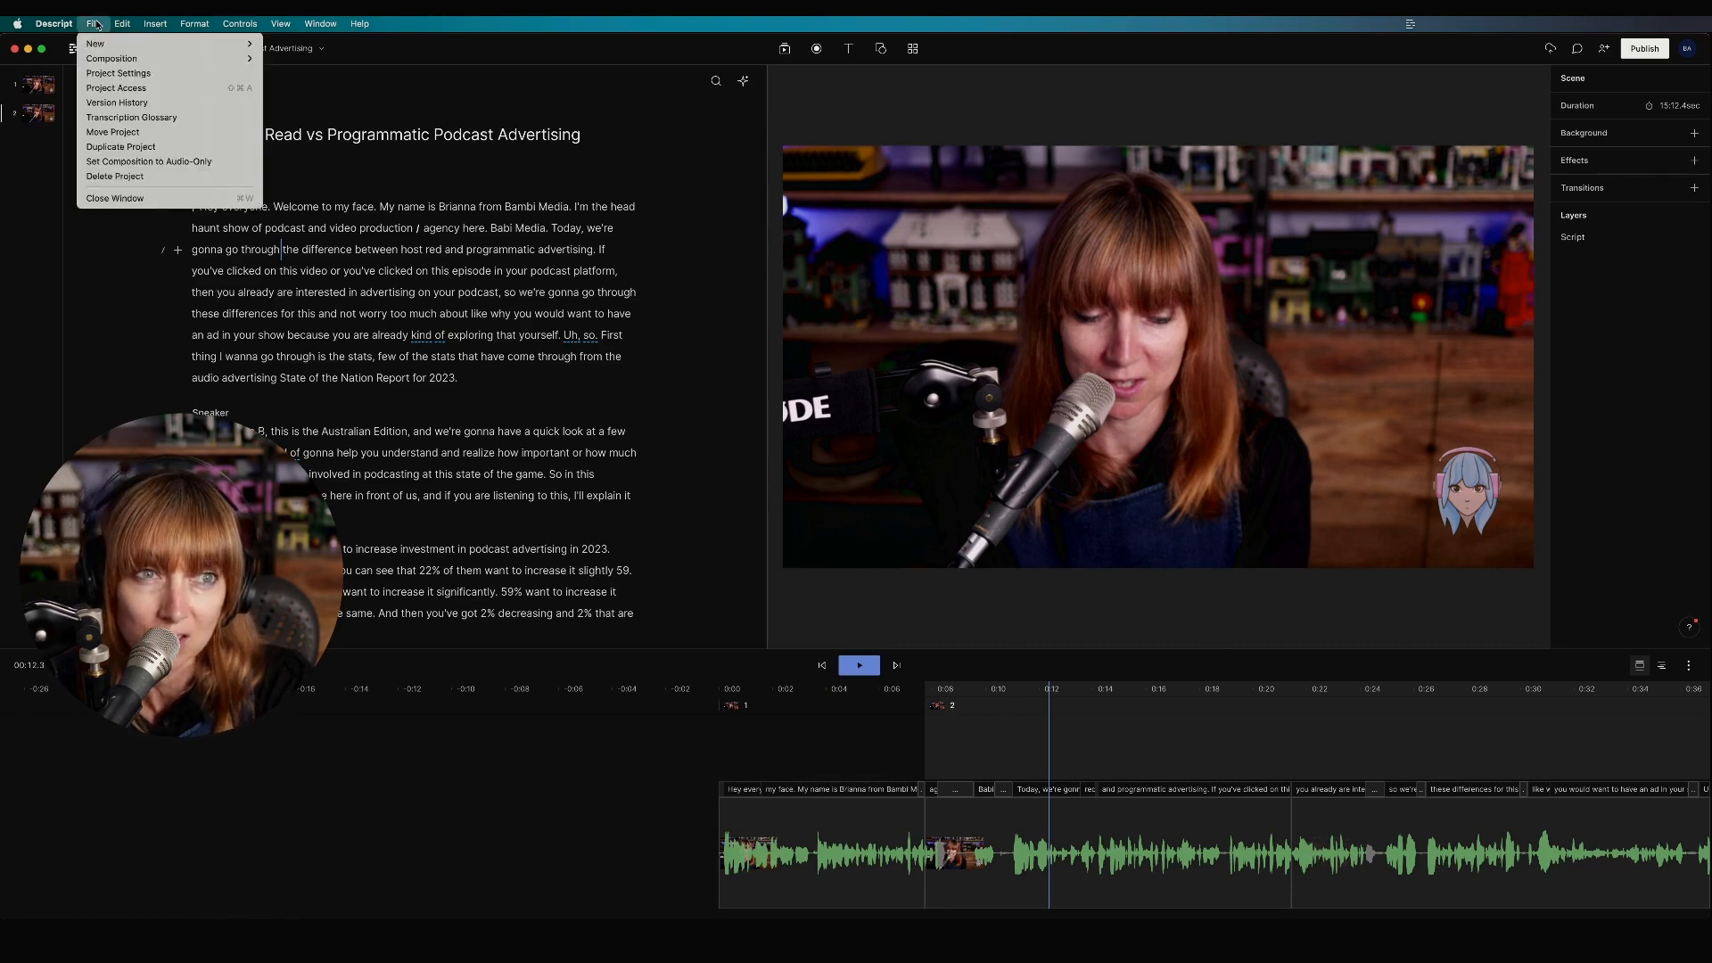
left_click(134, 163)
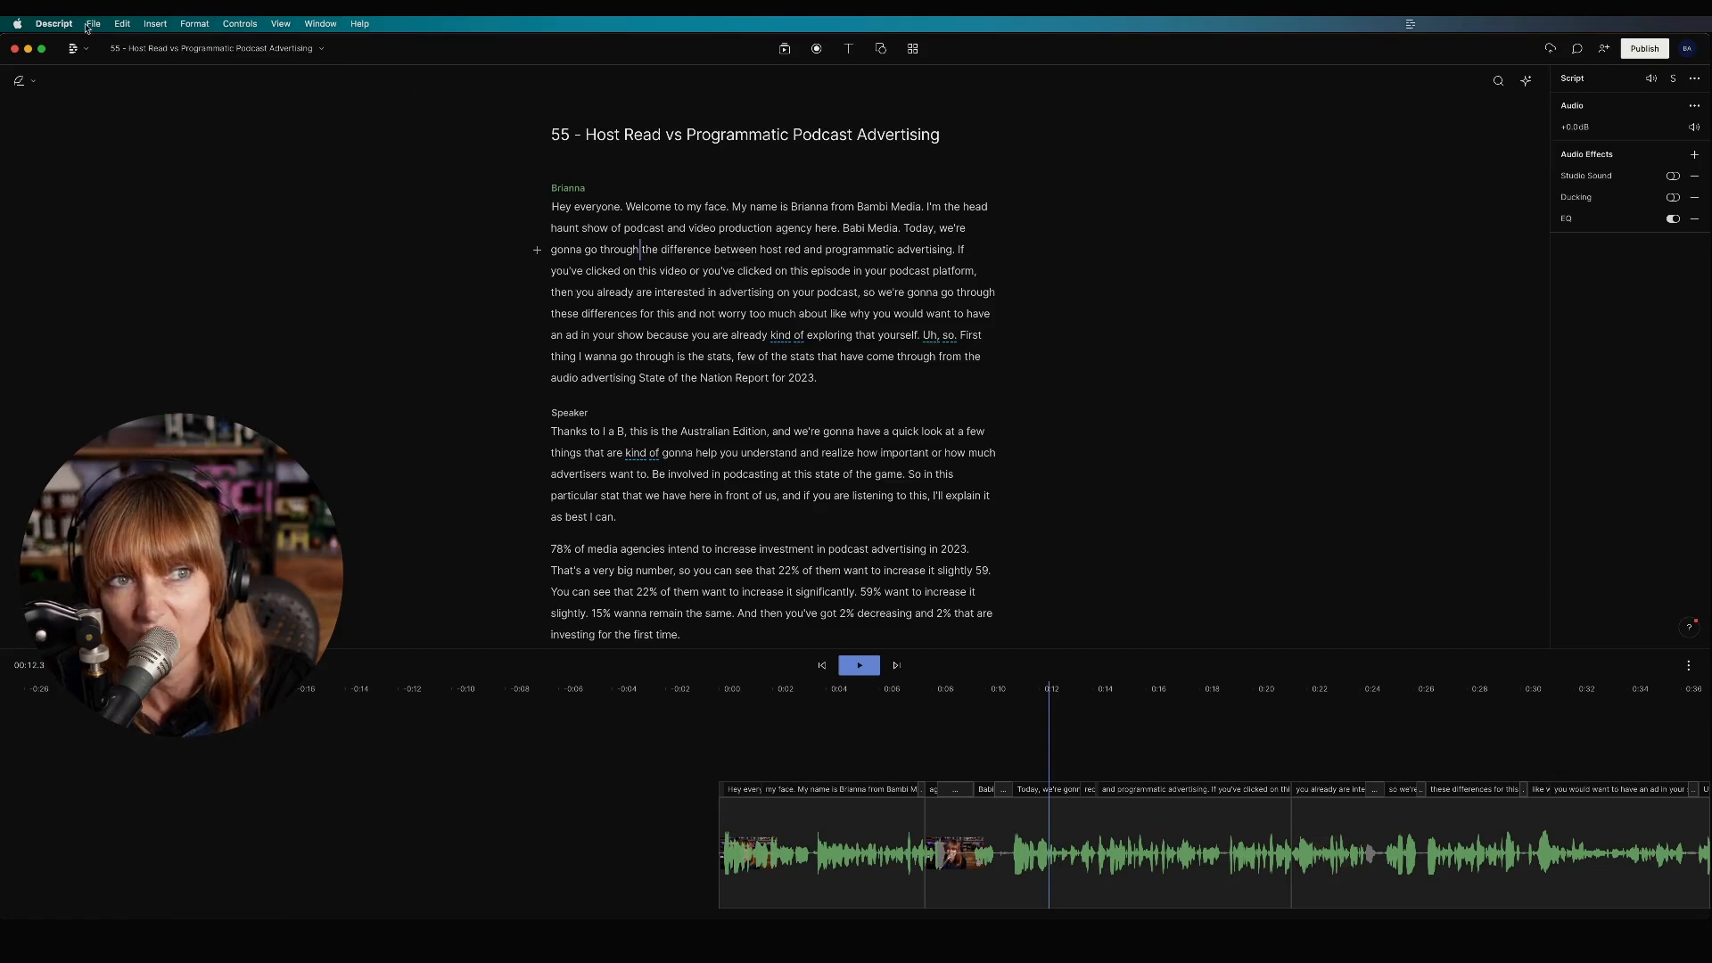
left_click(80, 25)
left_click(128, 163)
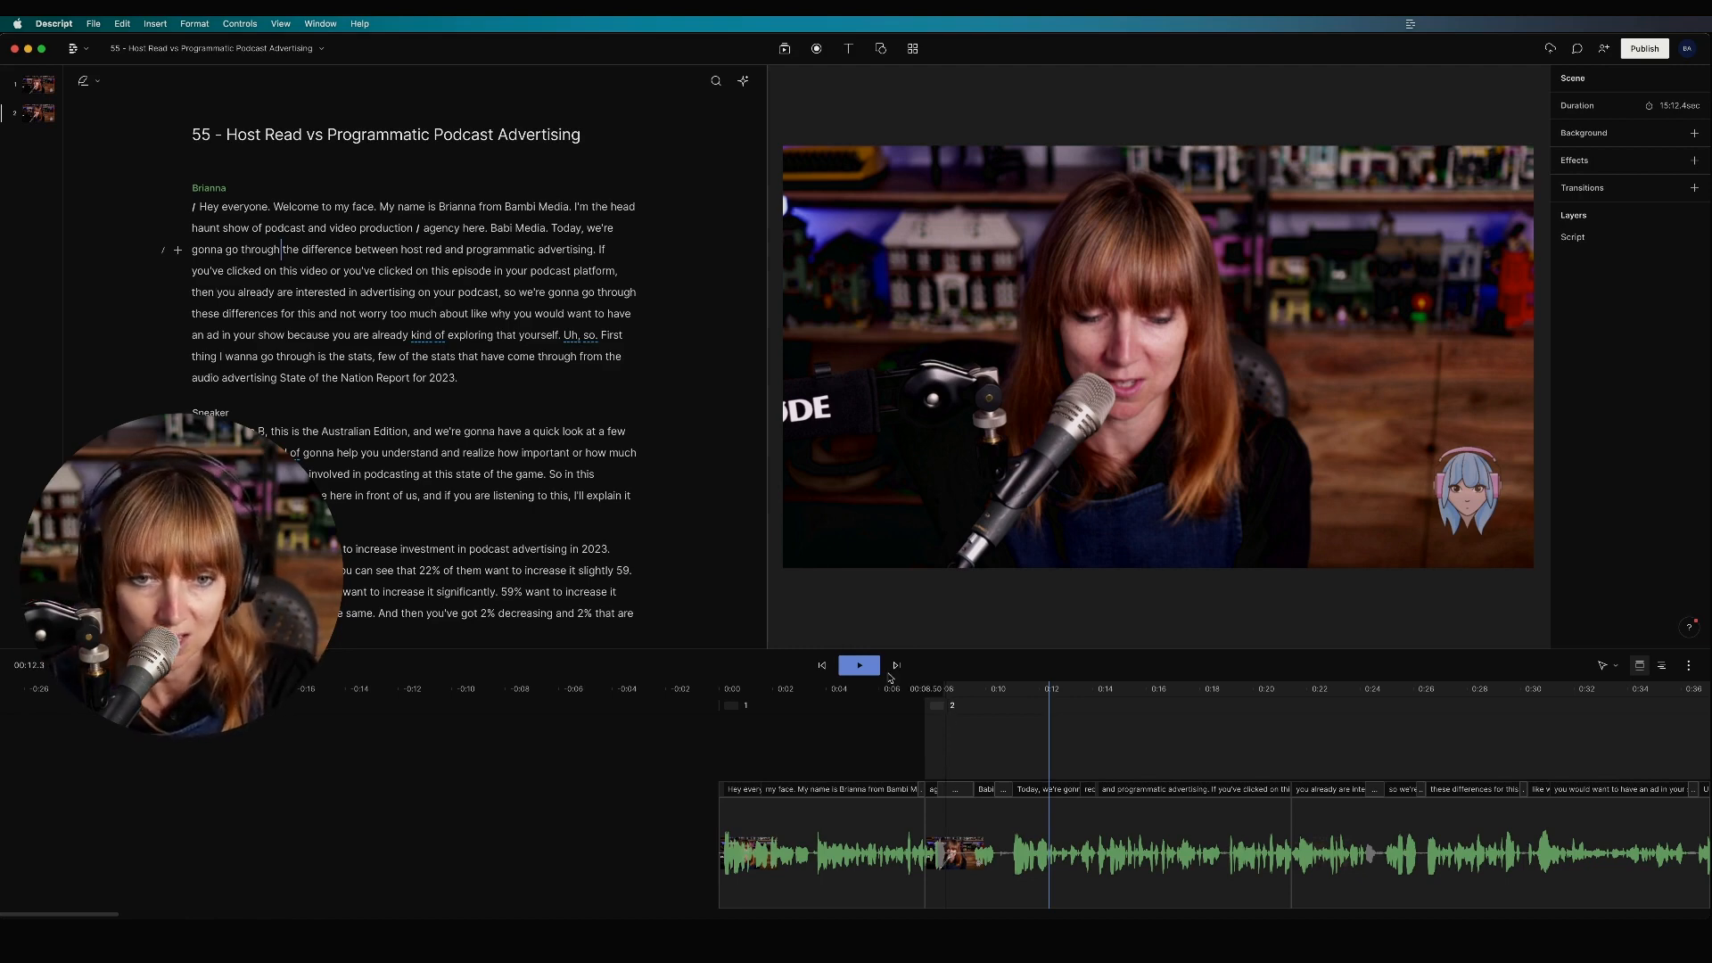
left_click(822, 666)
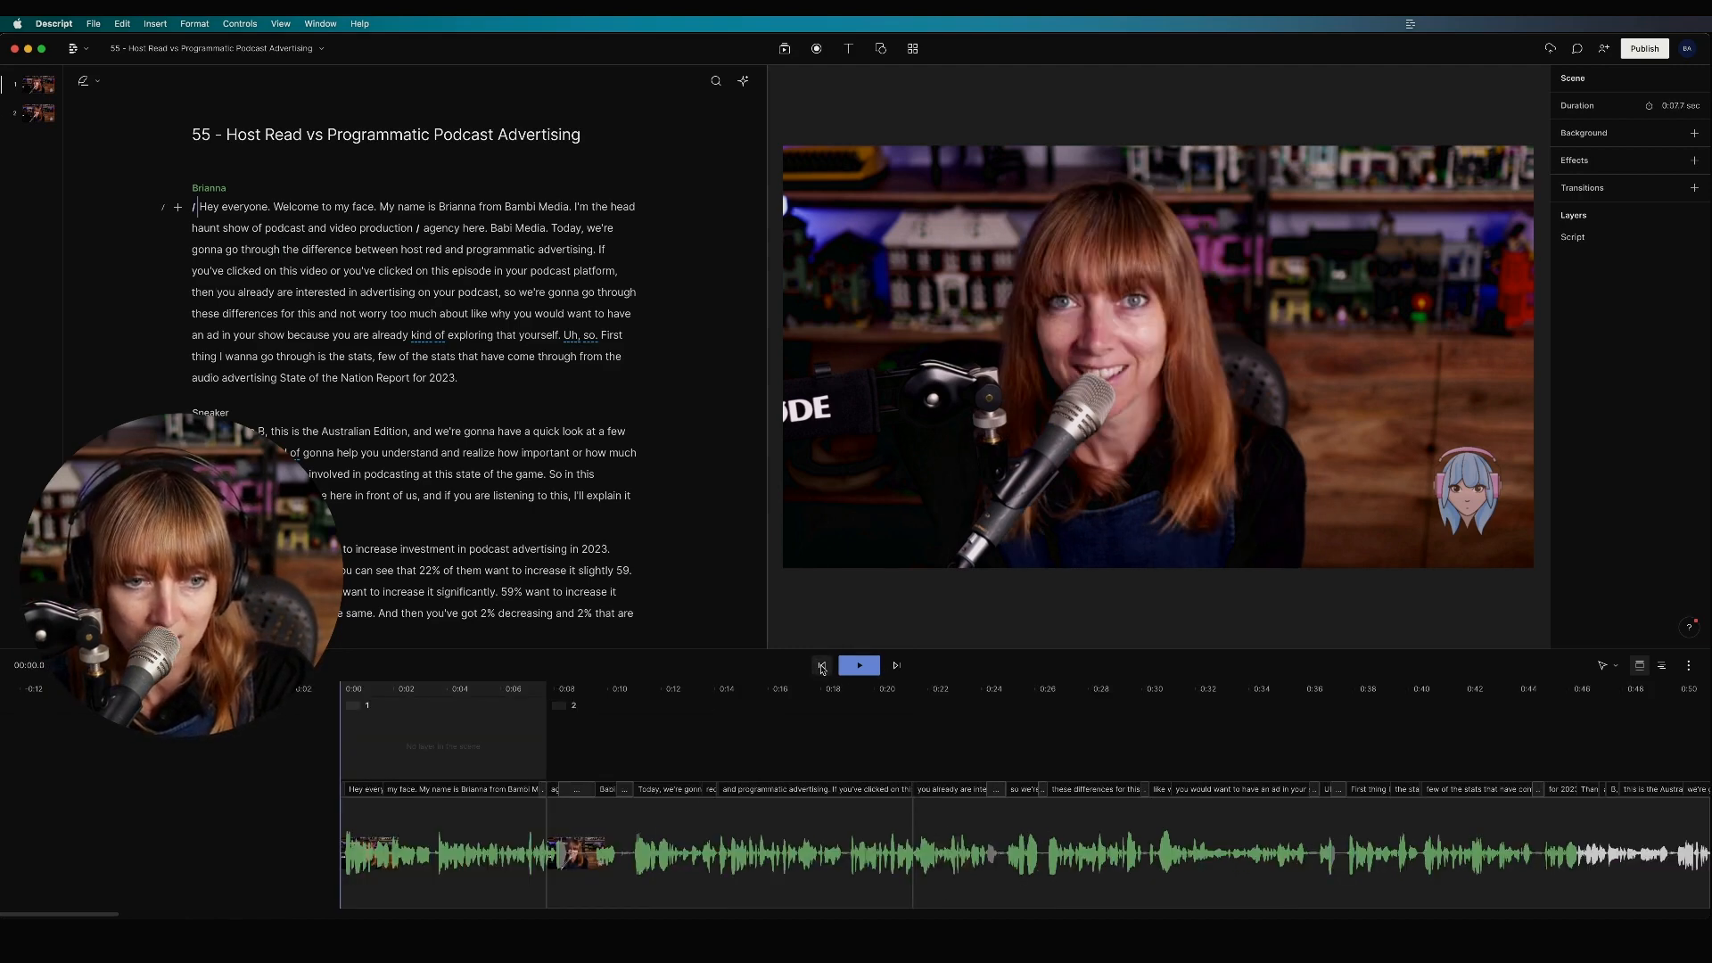
Step: Enable Studio Sound on the episode clip, check it by playback, and close the Color adjustments popover
left_click(364, 842)
key("space")
key("space")
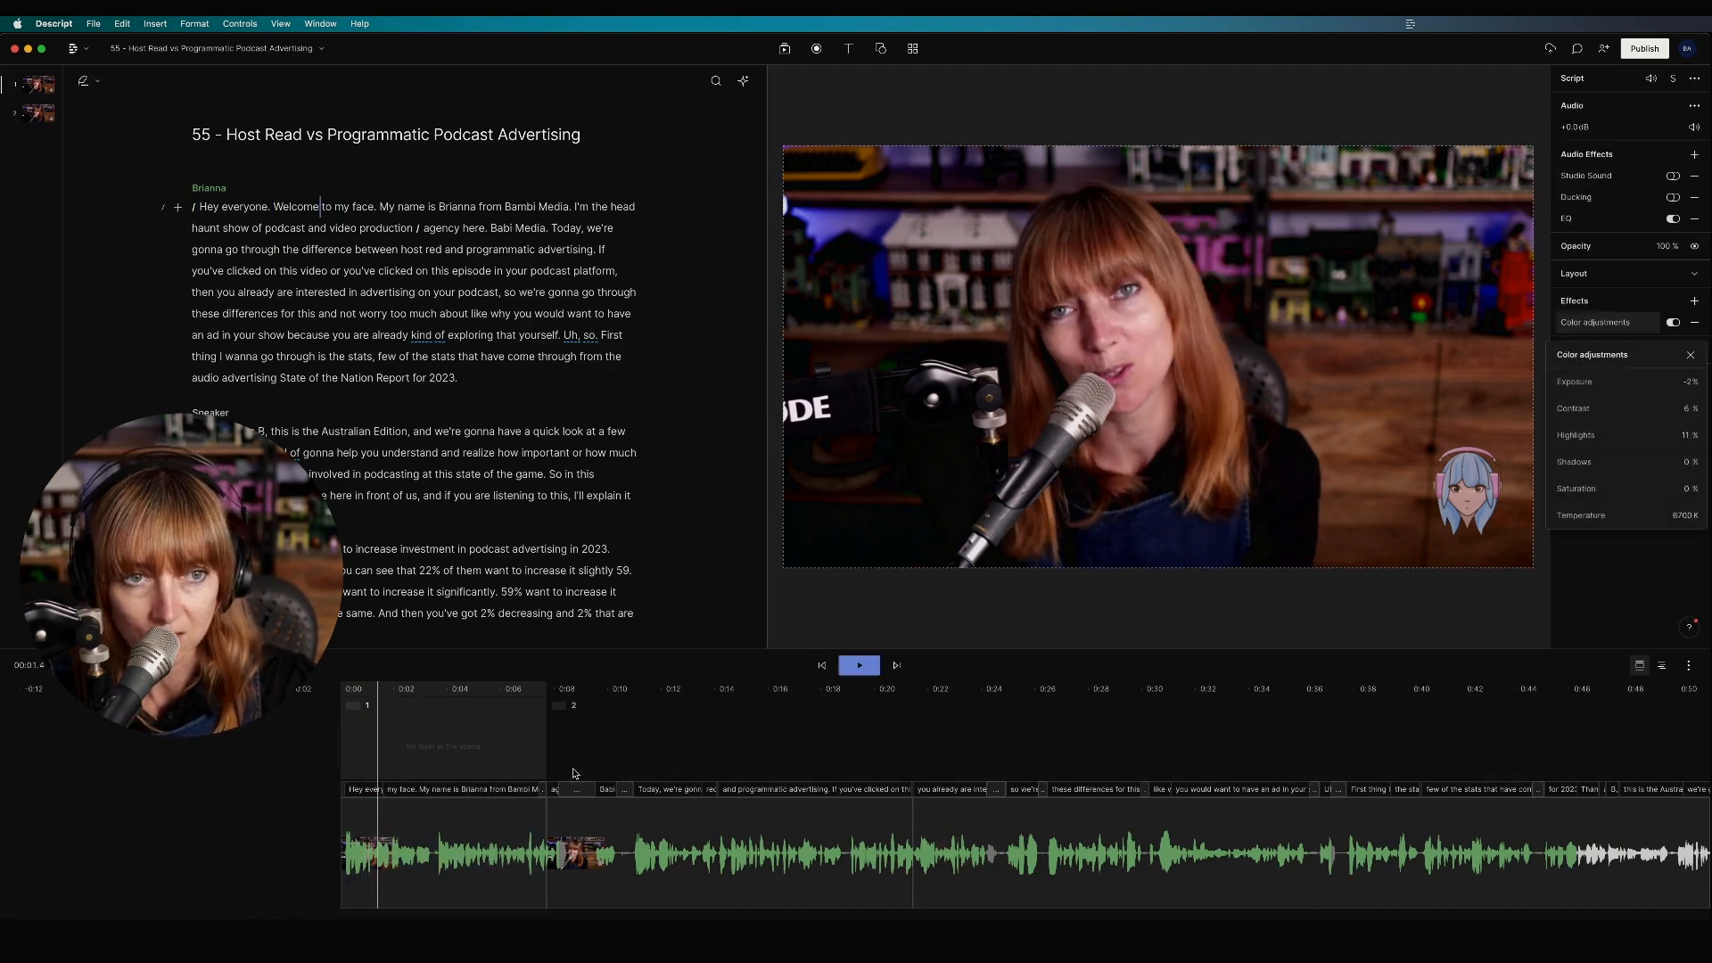
left_click(821, 666)
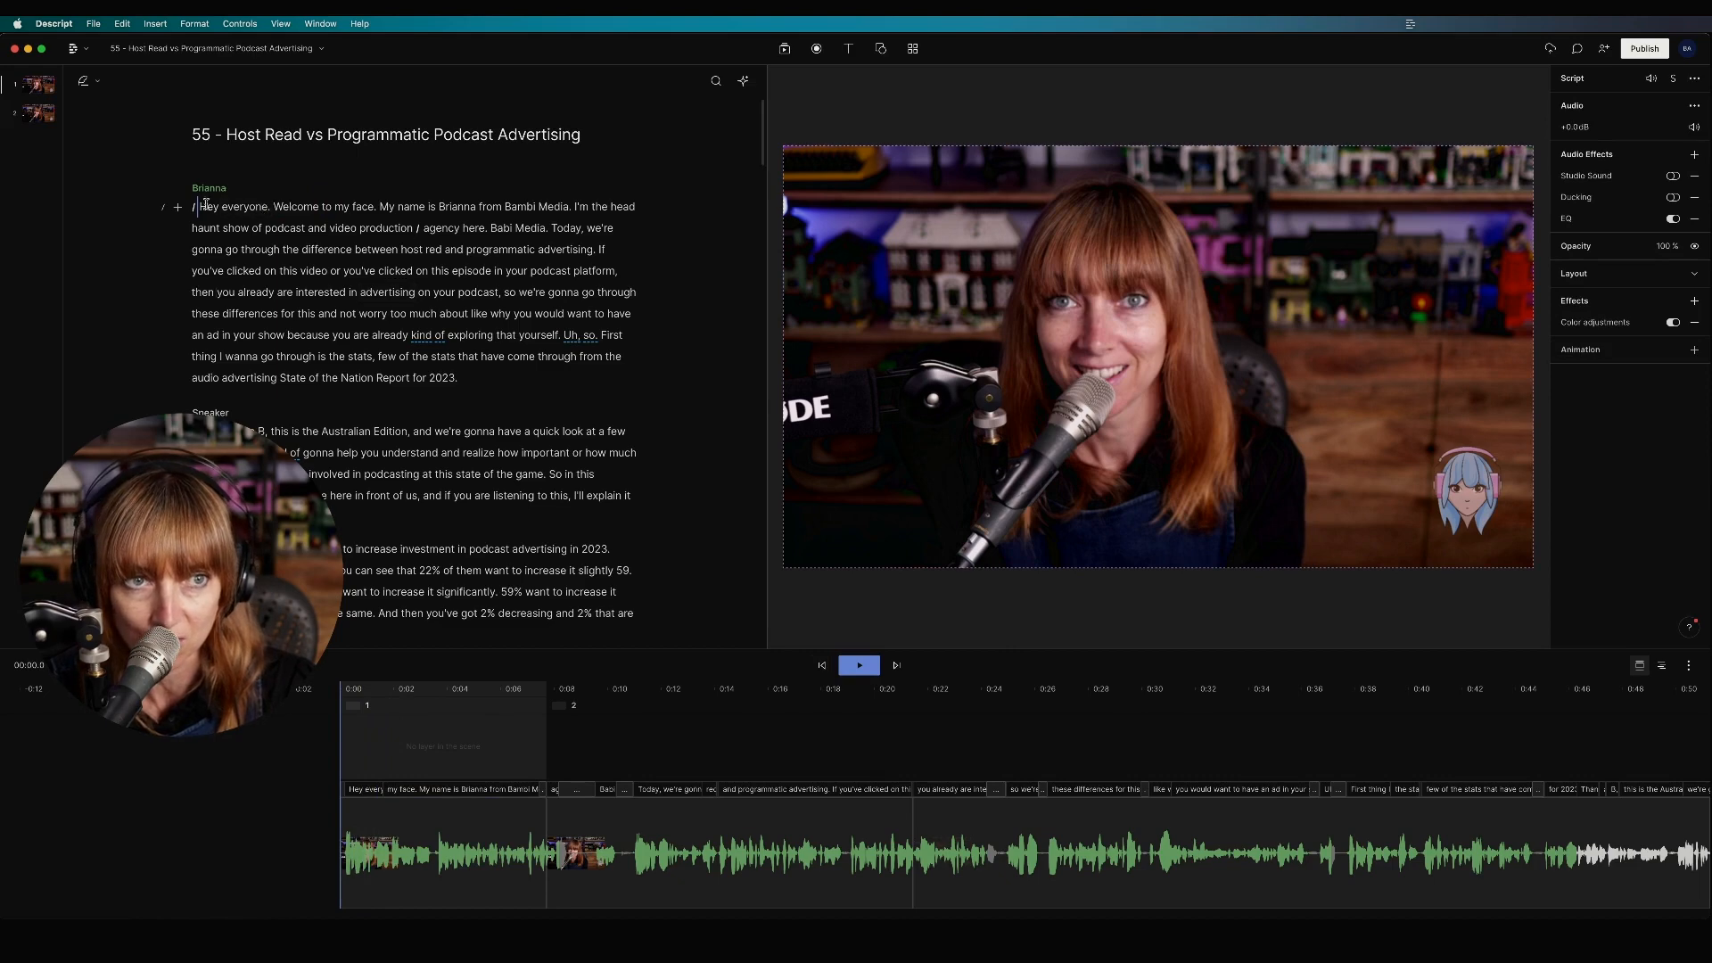
key("space")
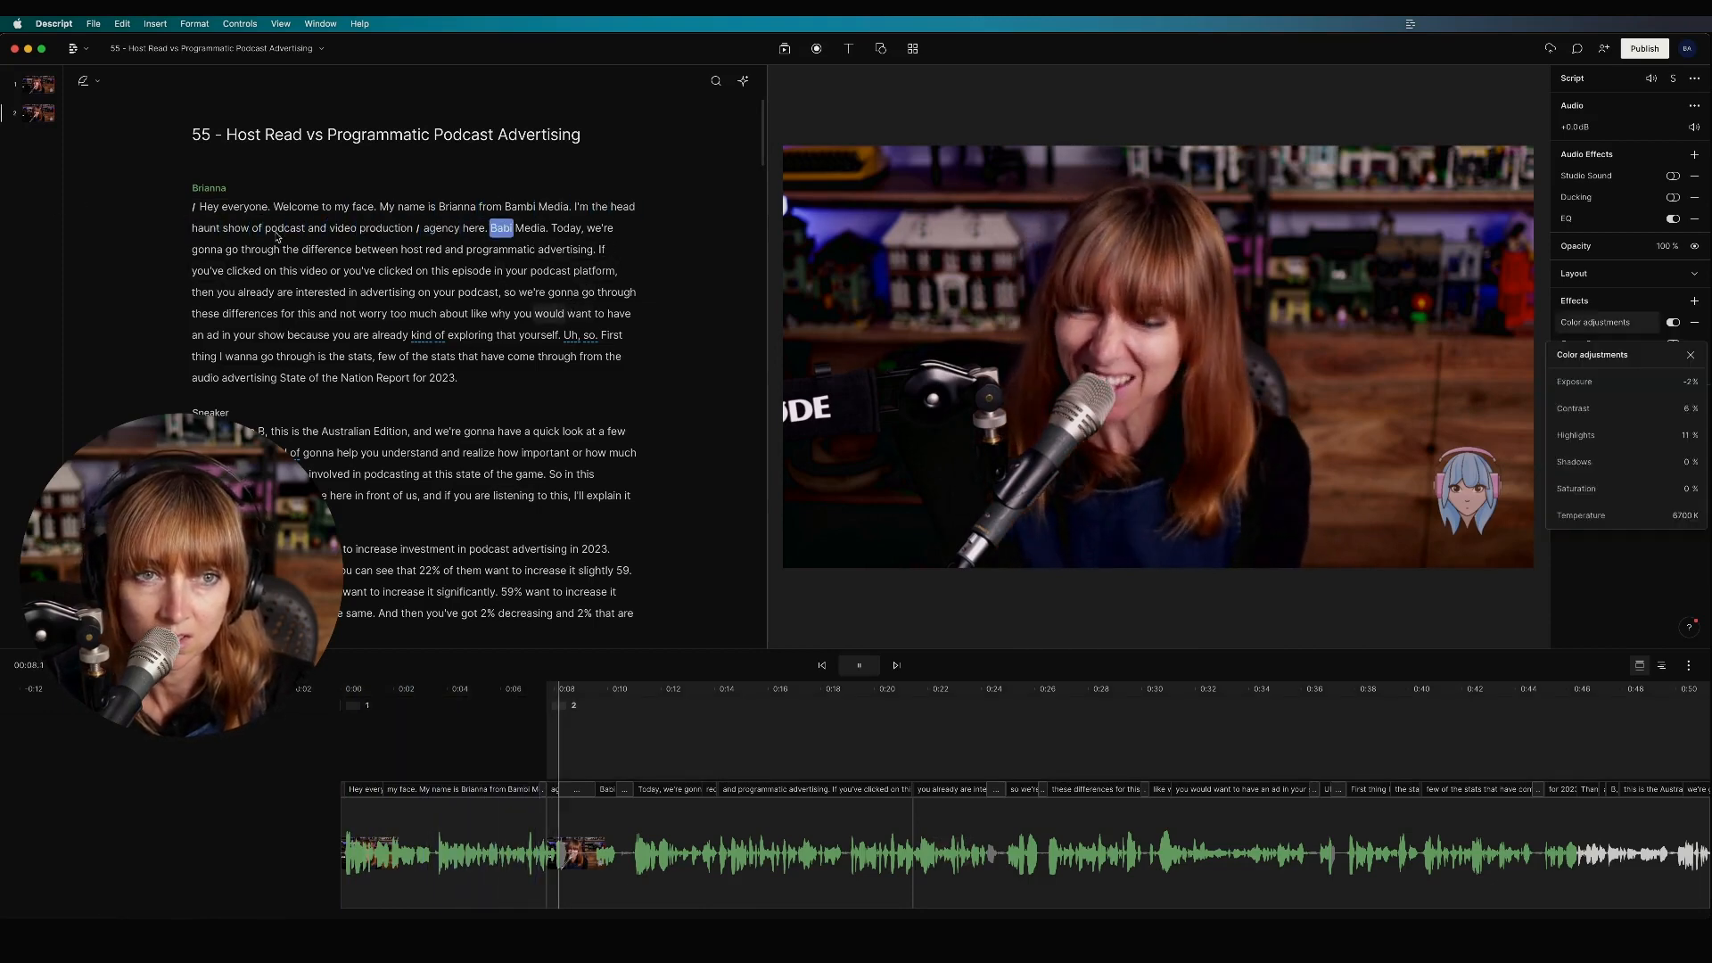
left_click(425, 236)
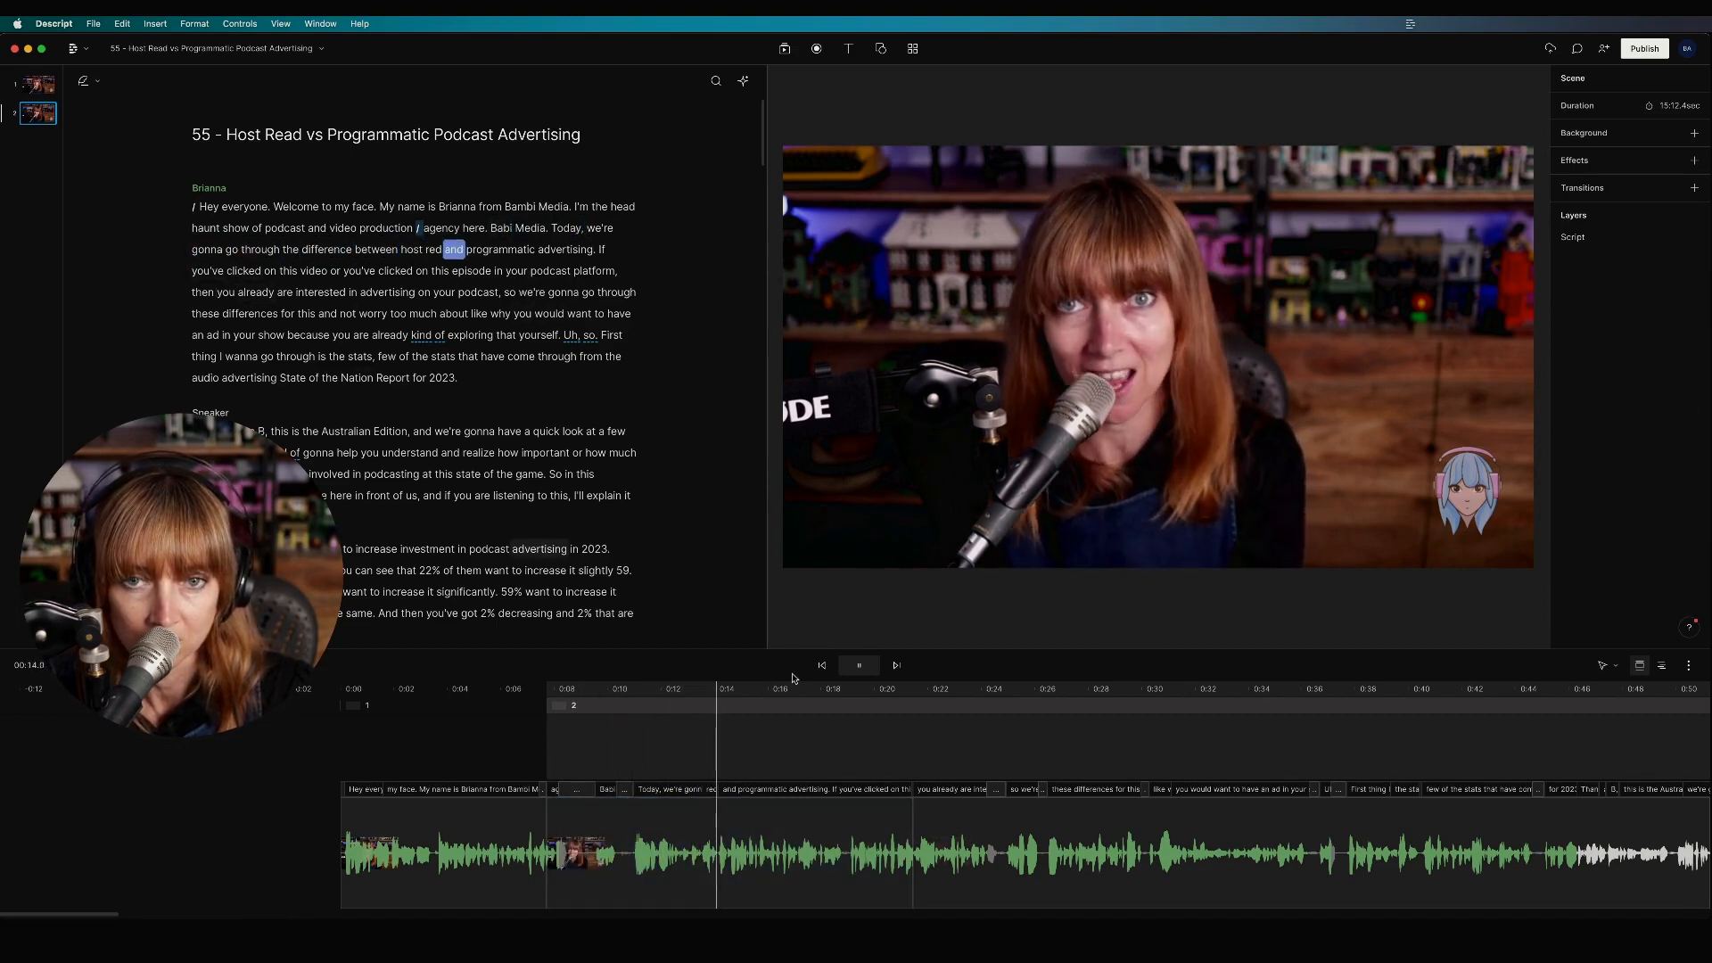
left_click(945, 719)
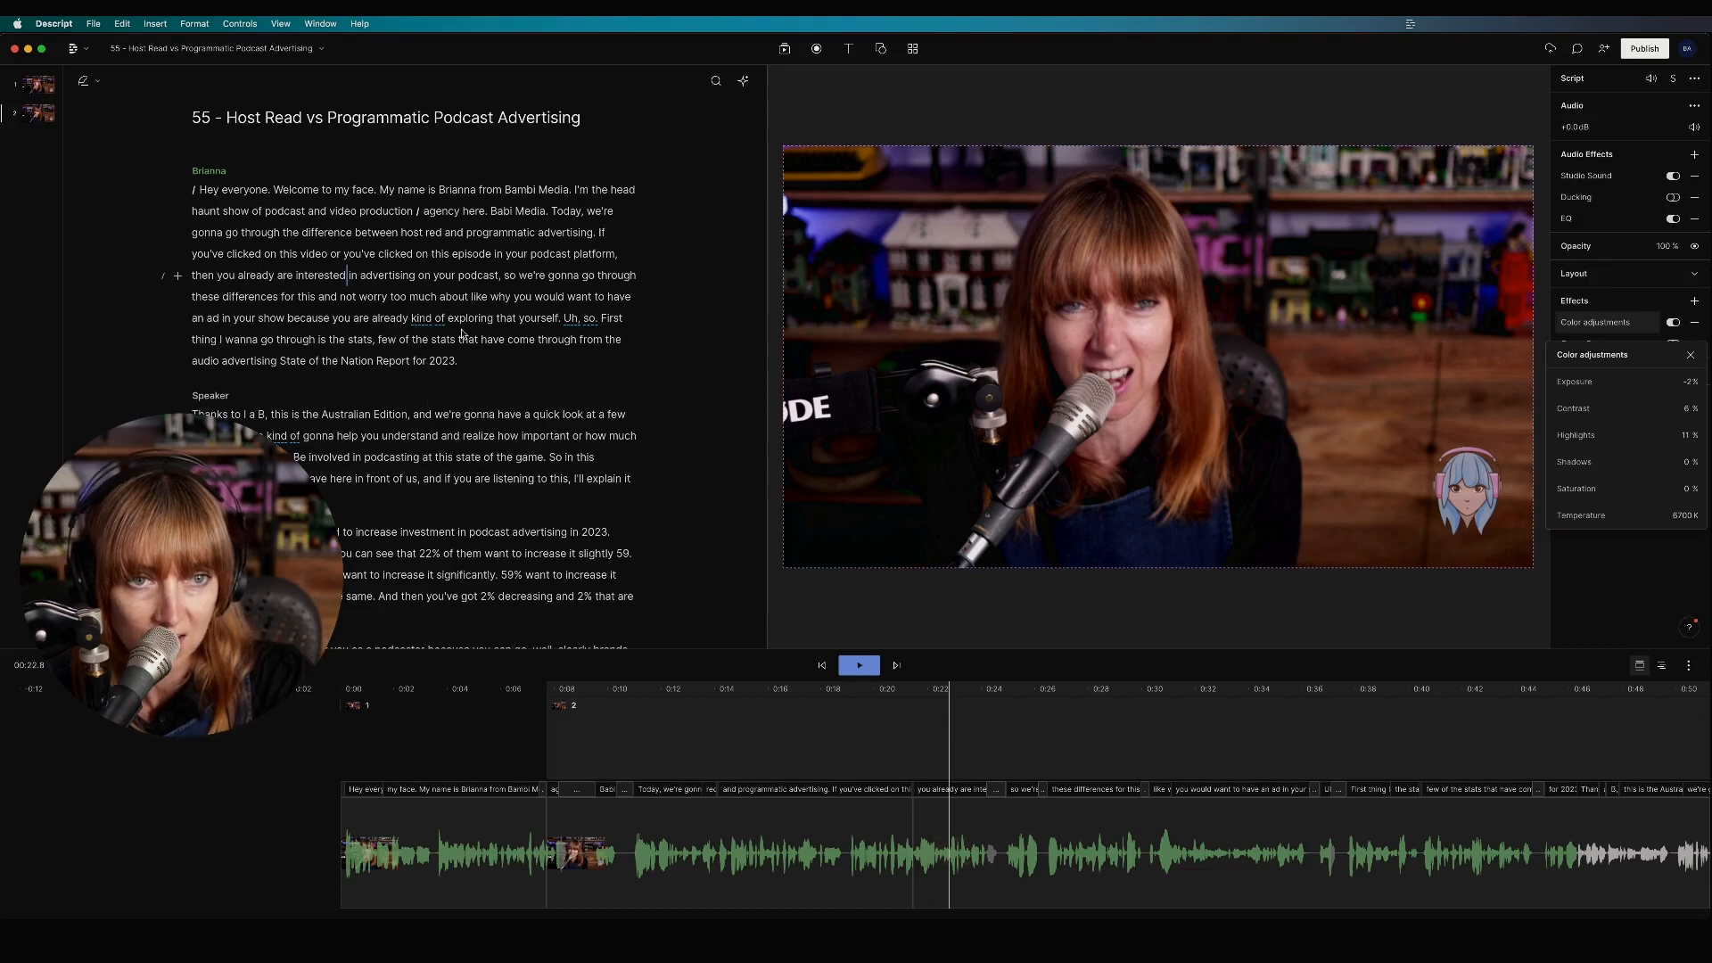
left_click(394, 450)
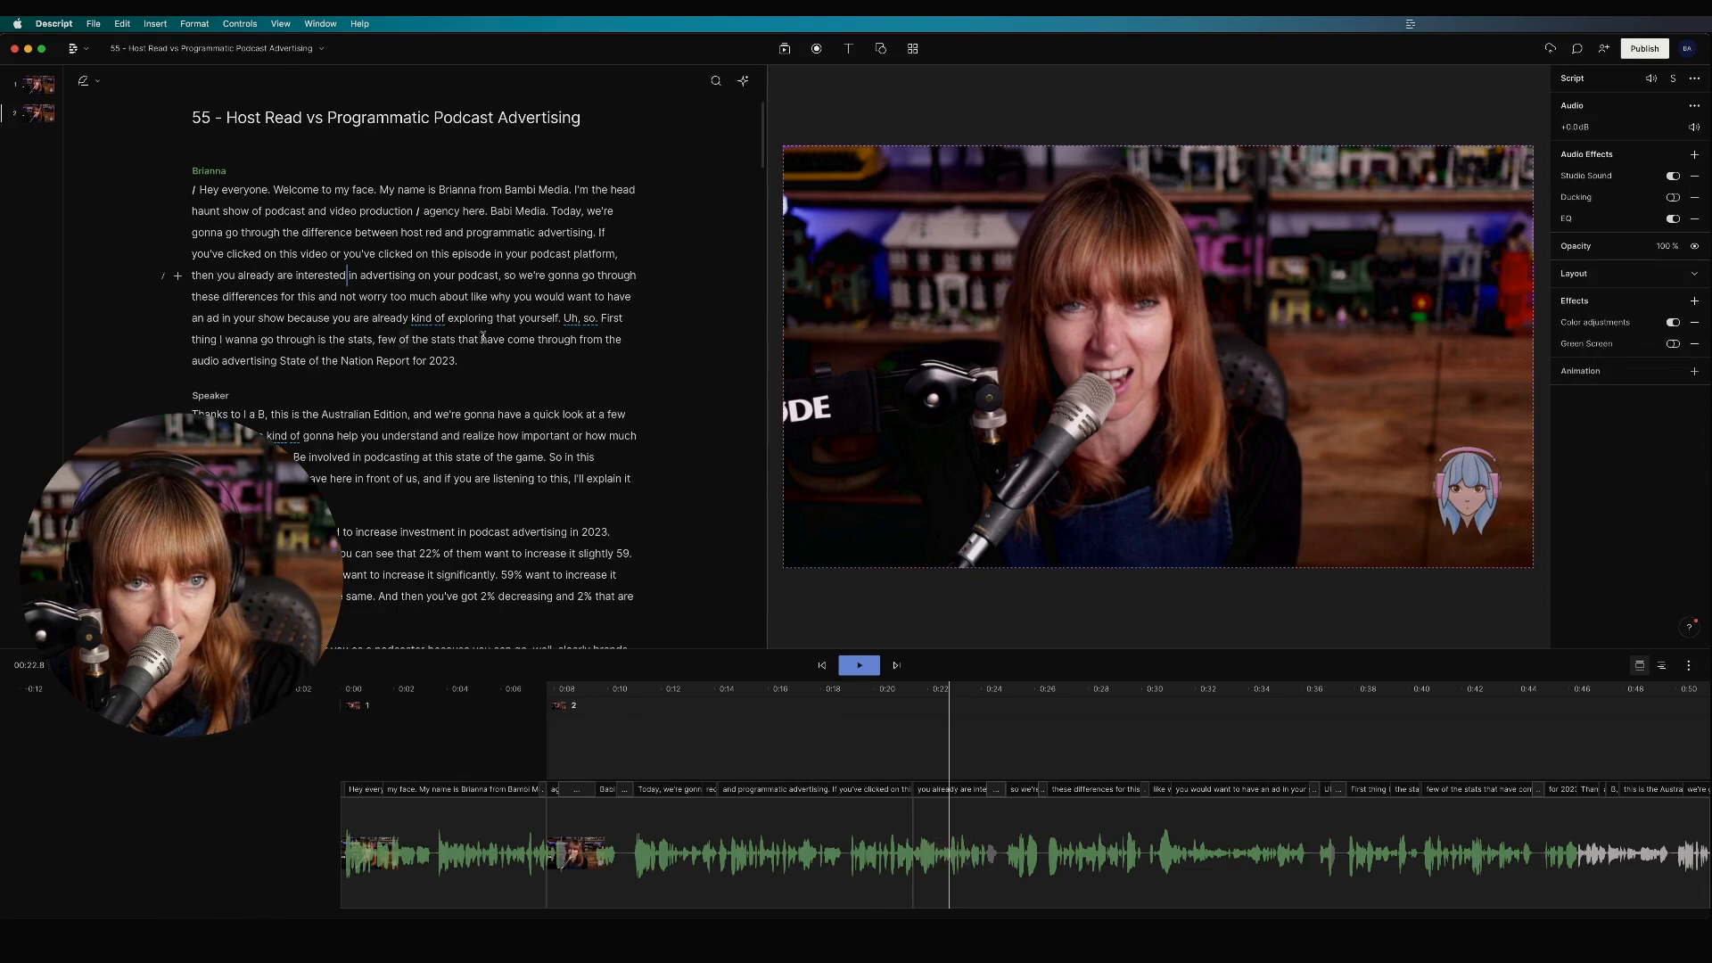
Step: Play from just before 'Uh, so.' to locate the filler in the script
left_click(562, 318)
key("space")
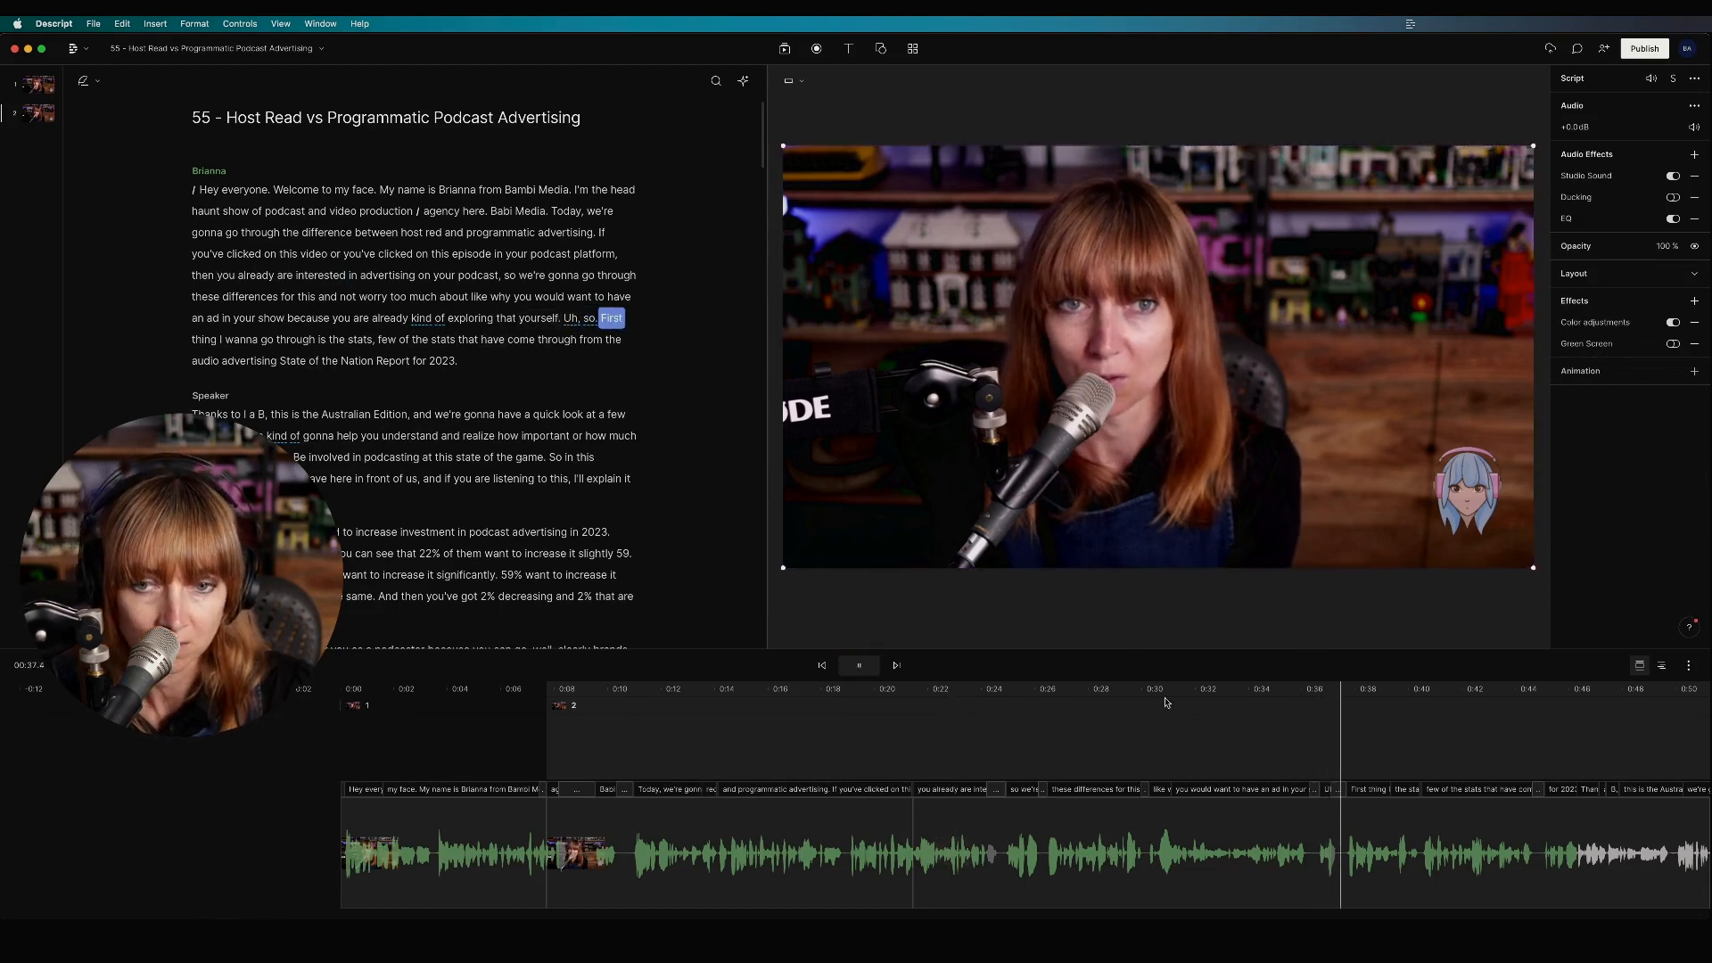
left_click(1315, 848)
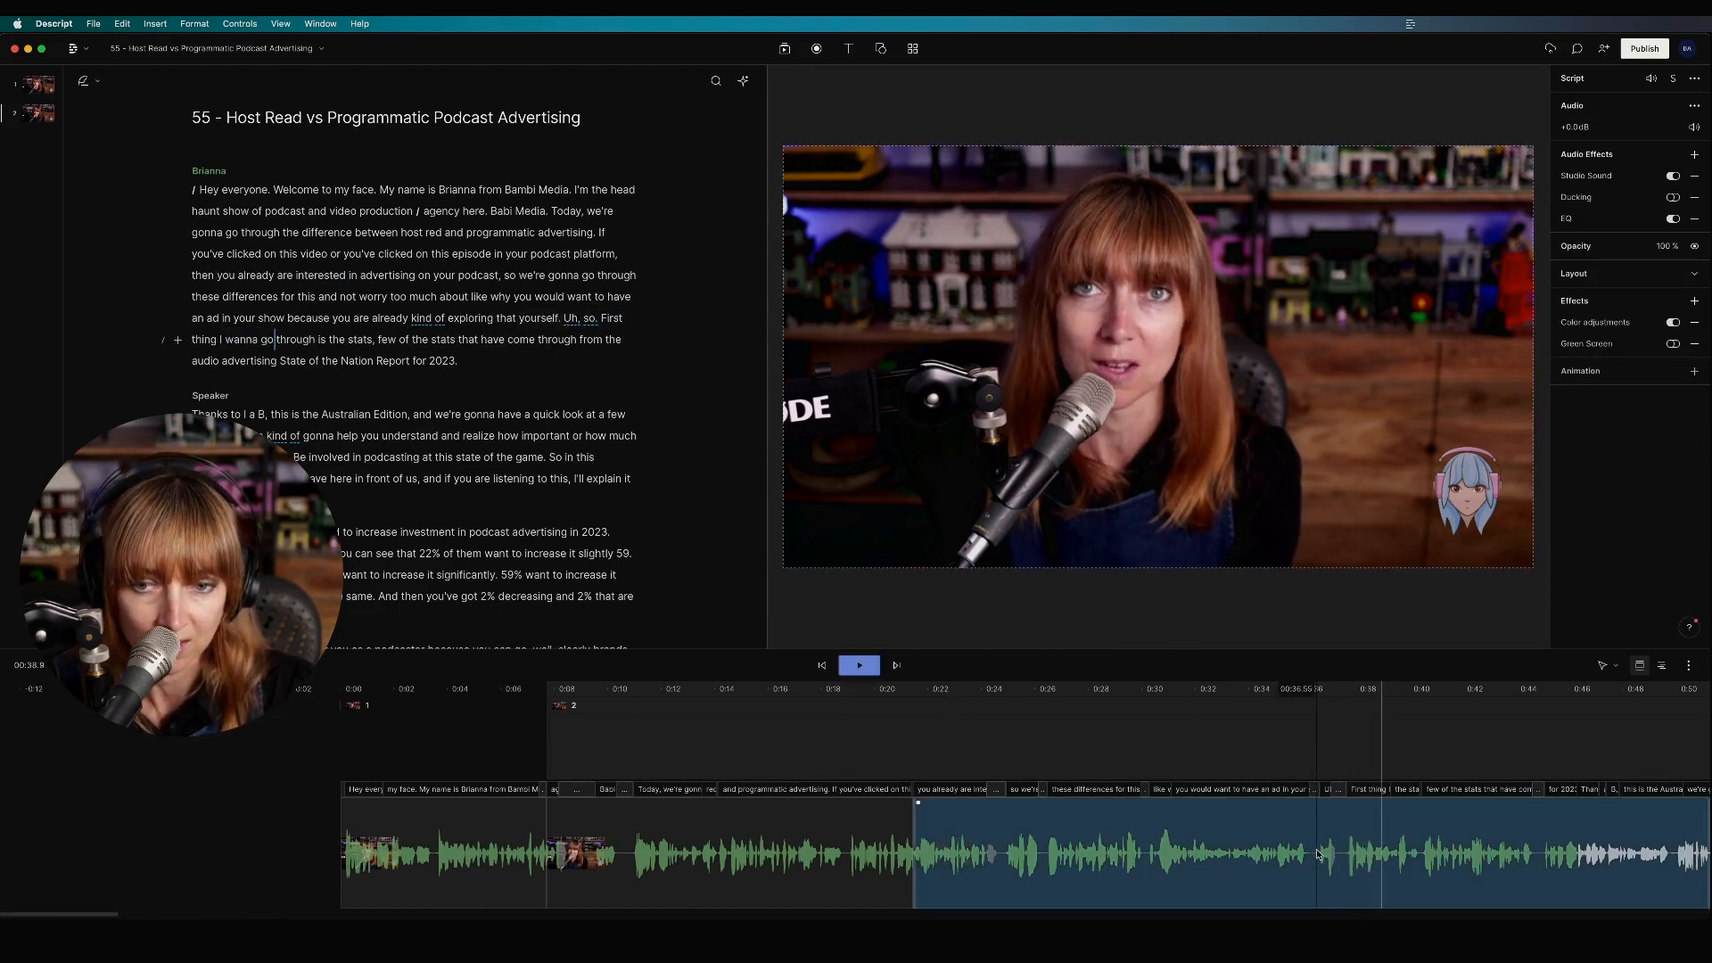
Step: Select 'Uh, so.' between 'yourself.' and 'First thing' and delete it
left_click(594, 318)
type(".")
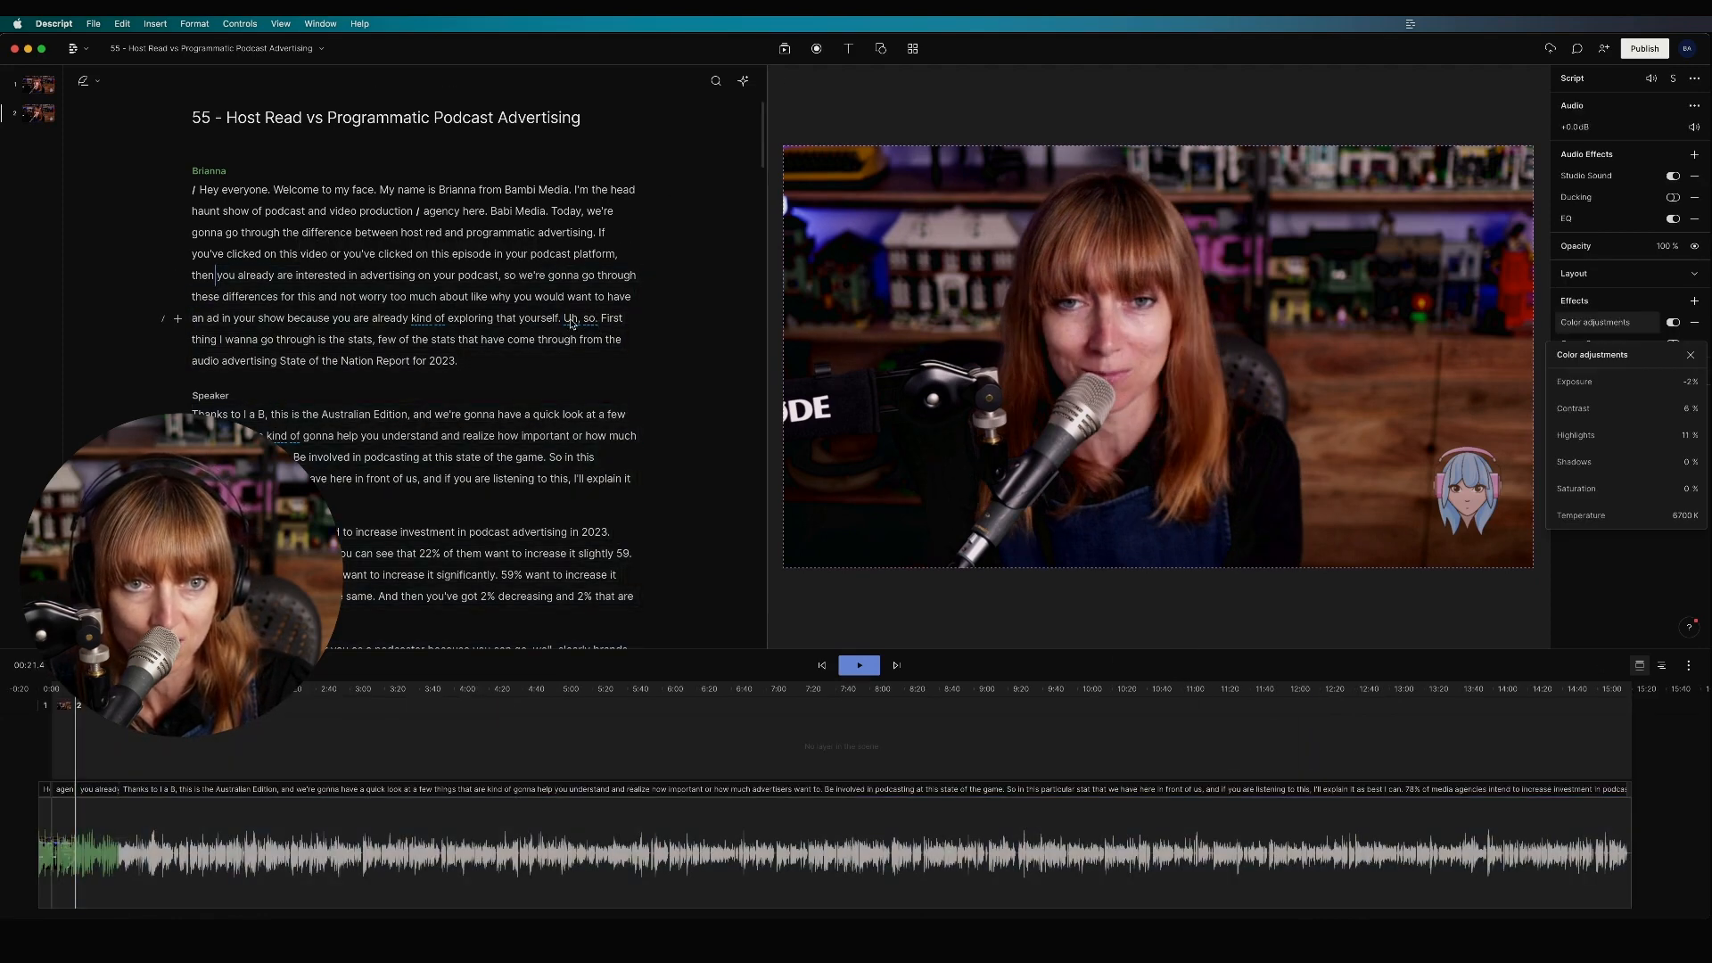
left_click(564, 319)
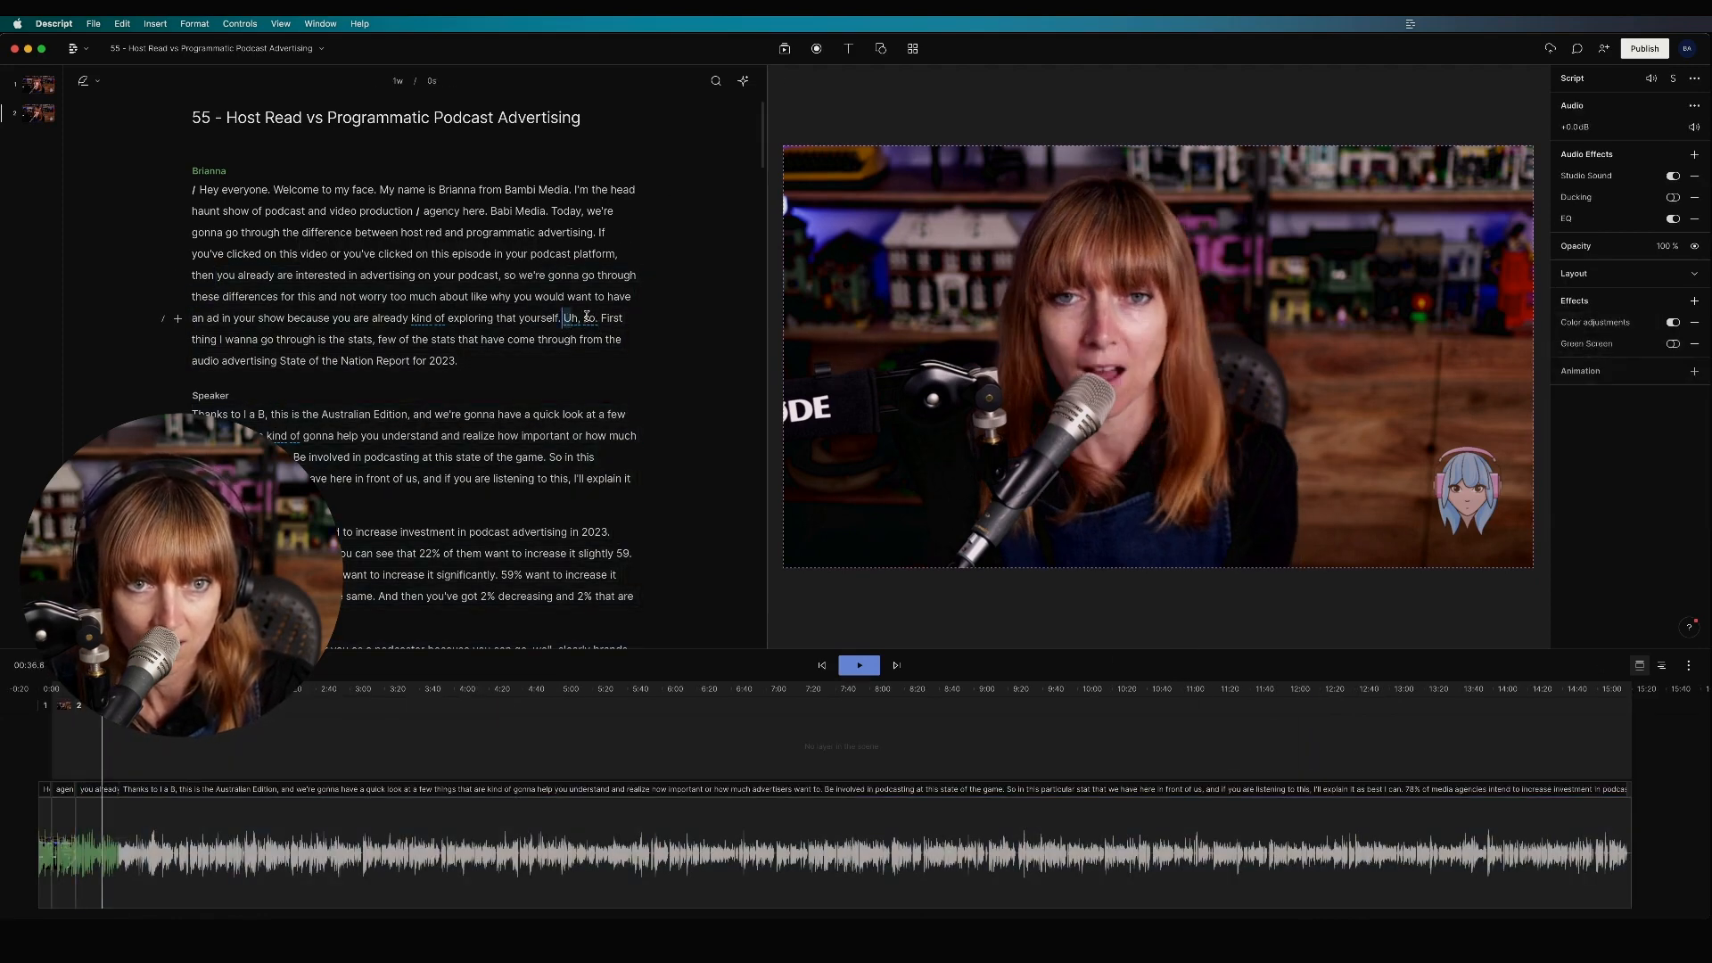
left_click_drag(579, 316, 601, 317)
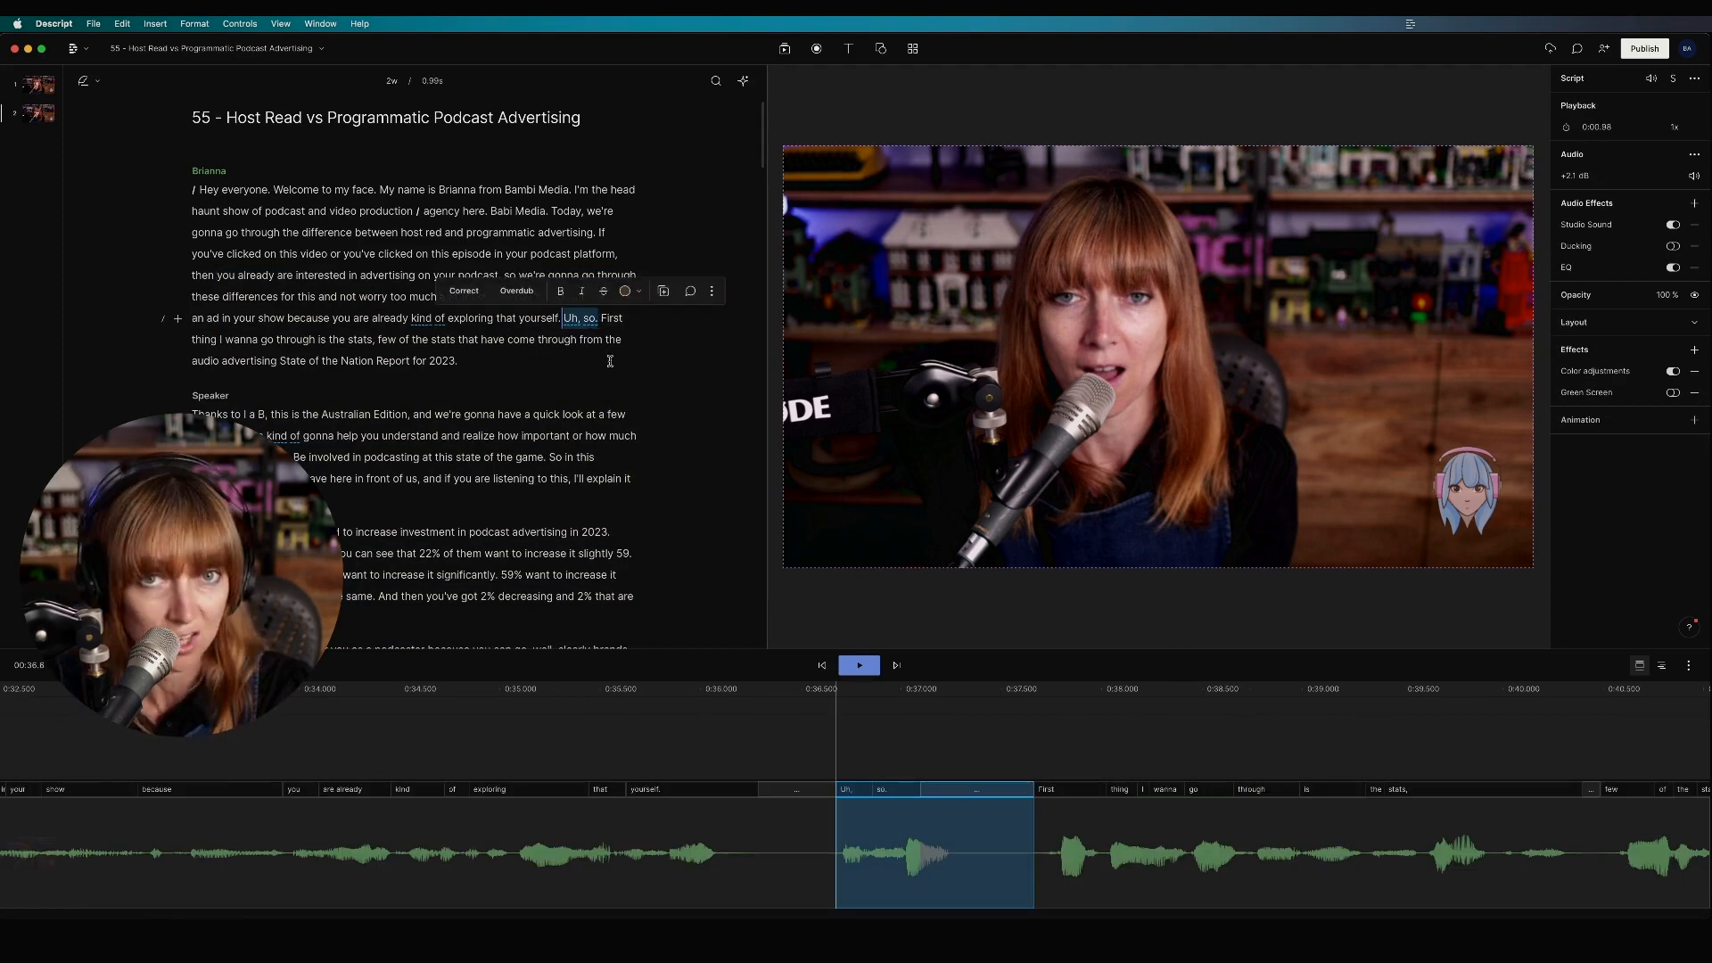
key("BackSpace")
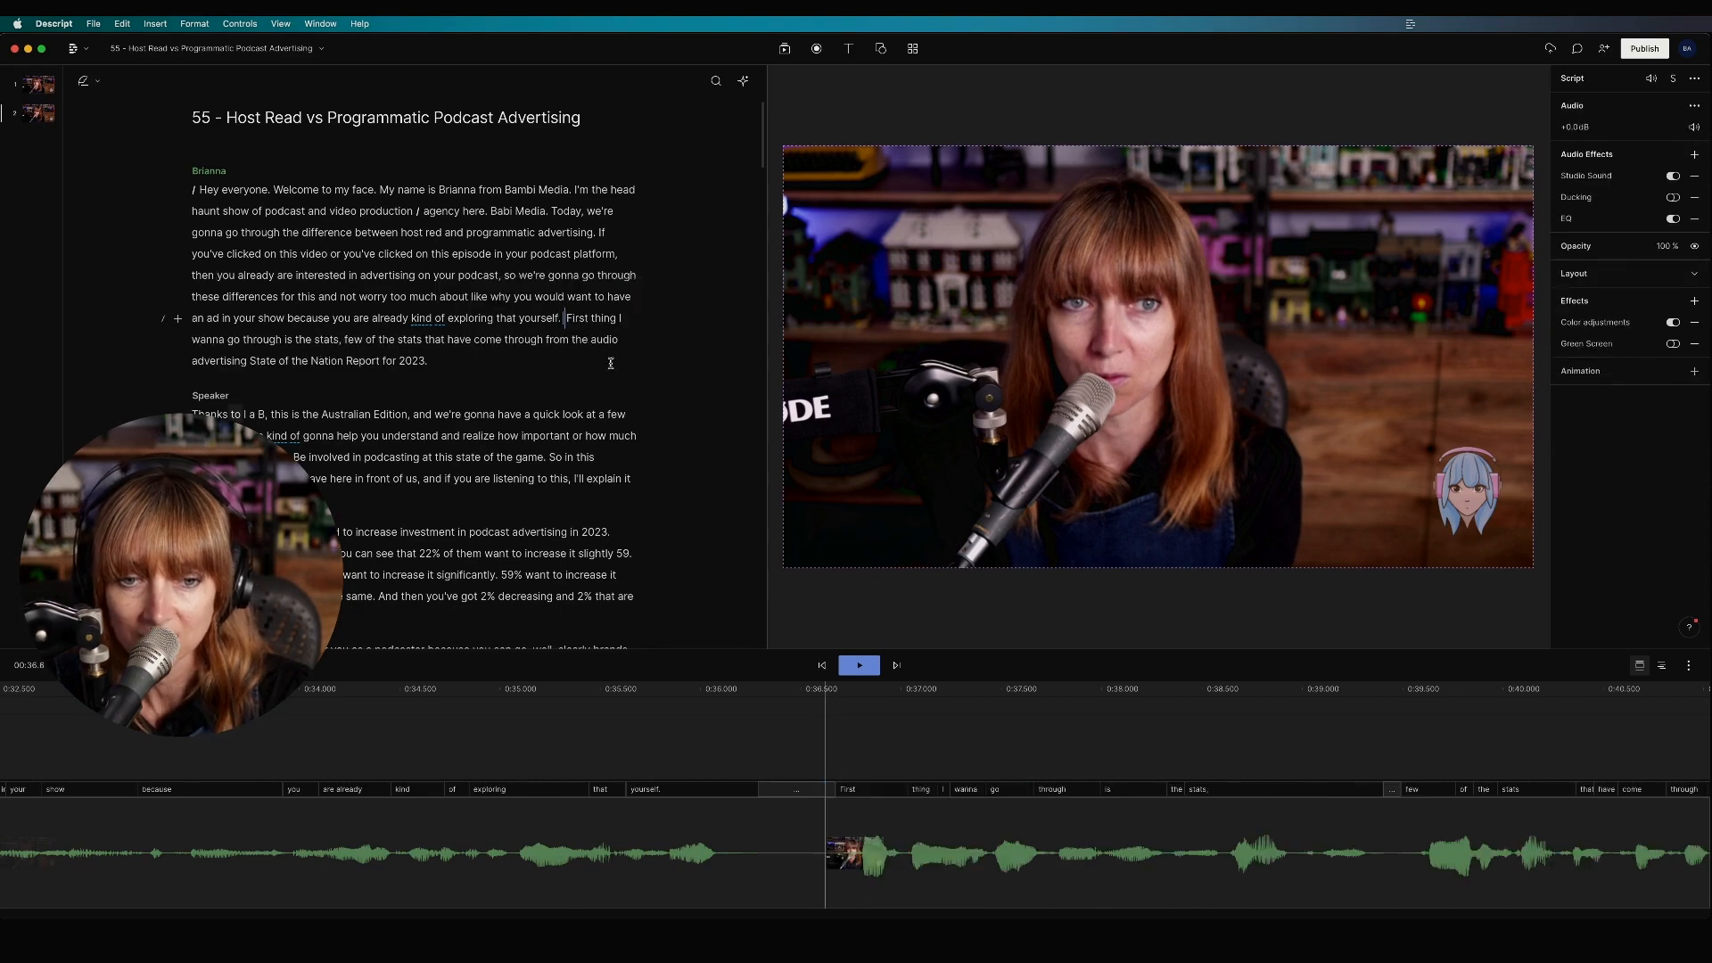
left_click(831, 858)
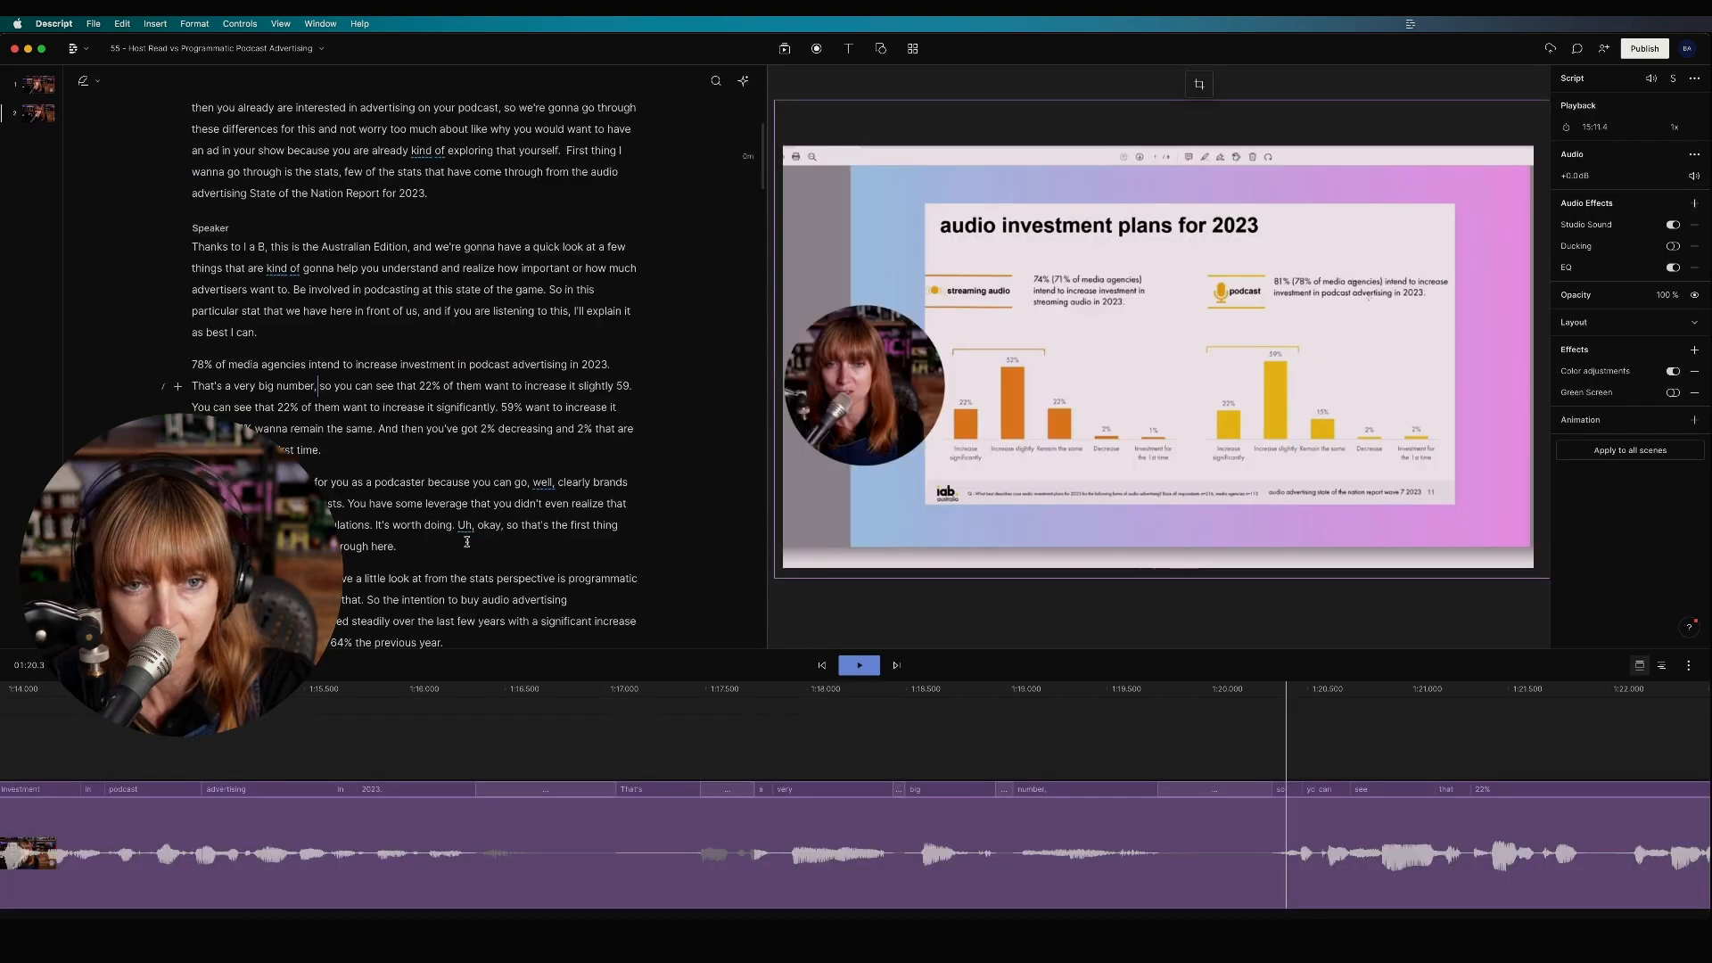
double_click(463, 527)
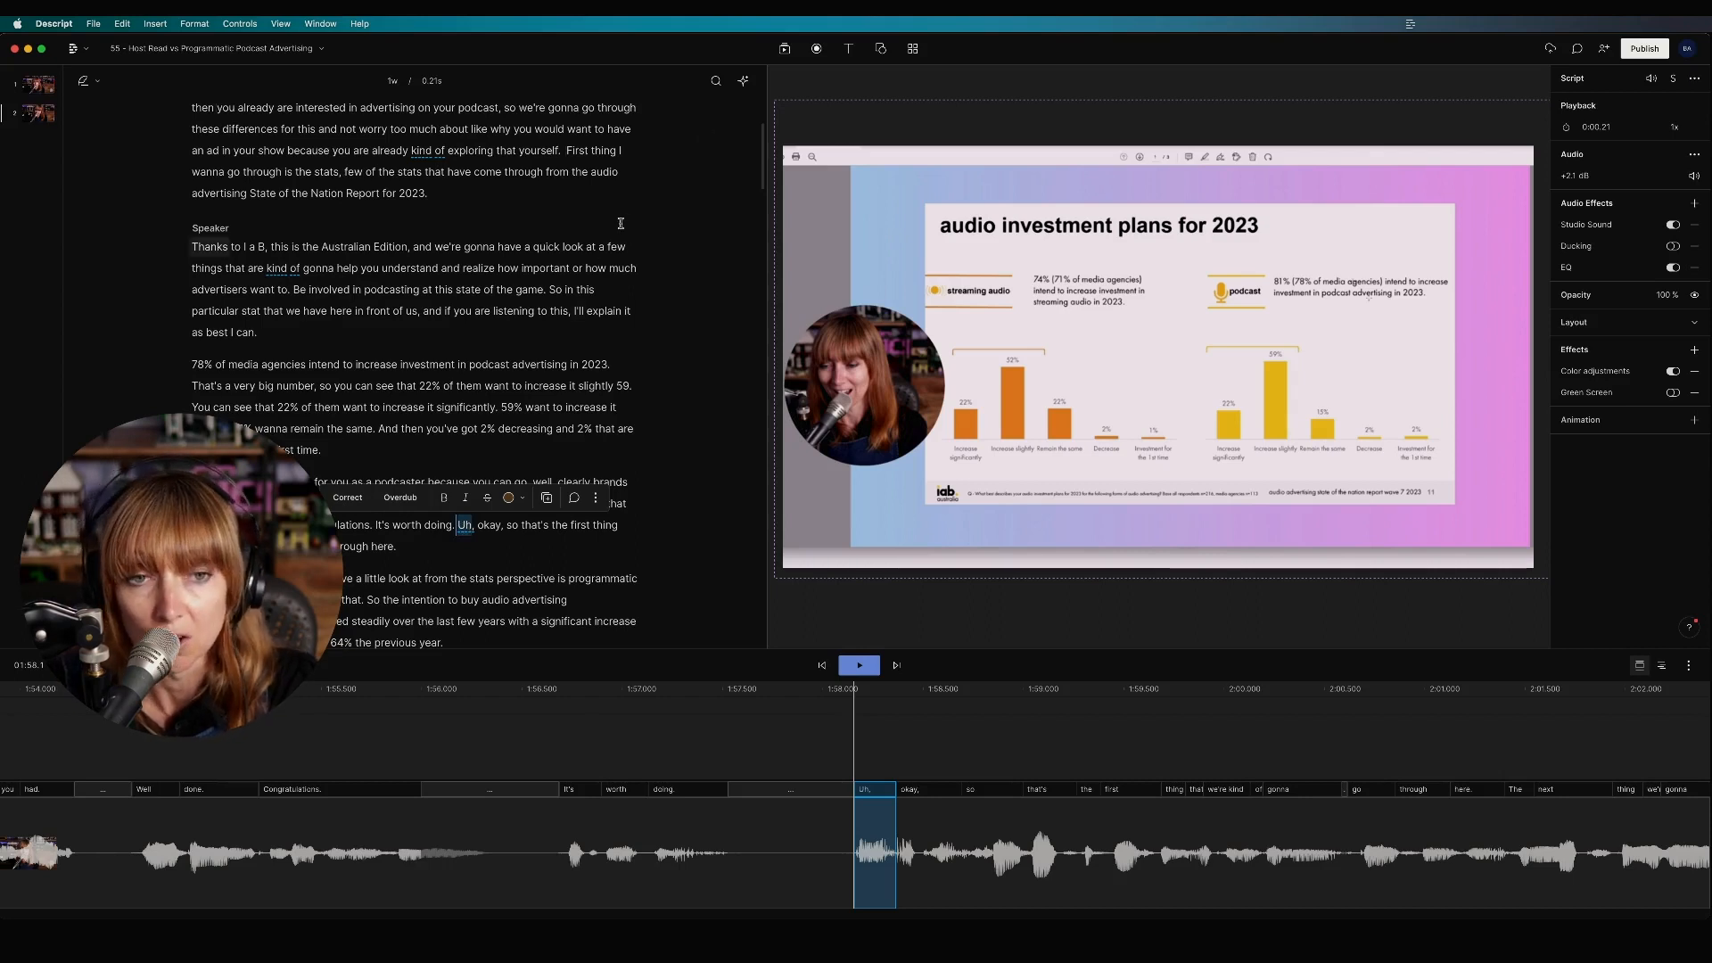
left_click(464, 541)
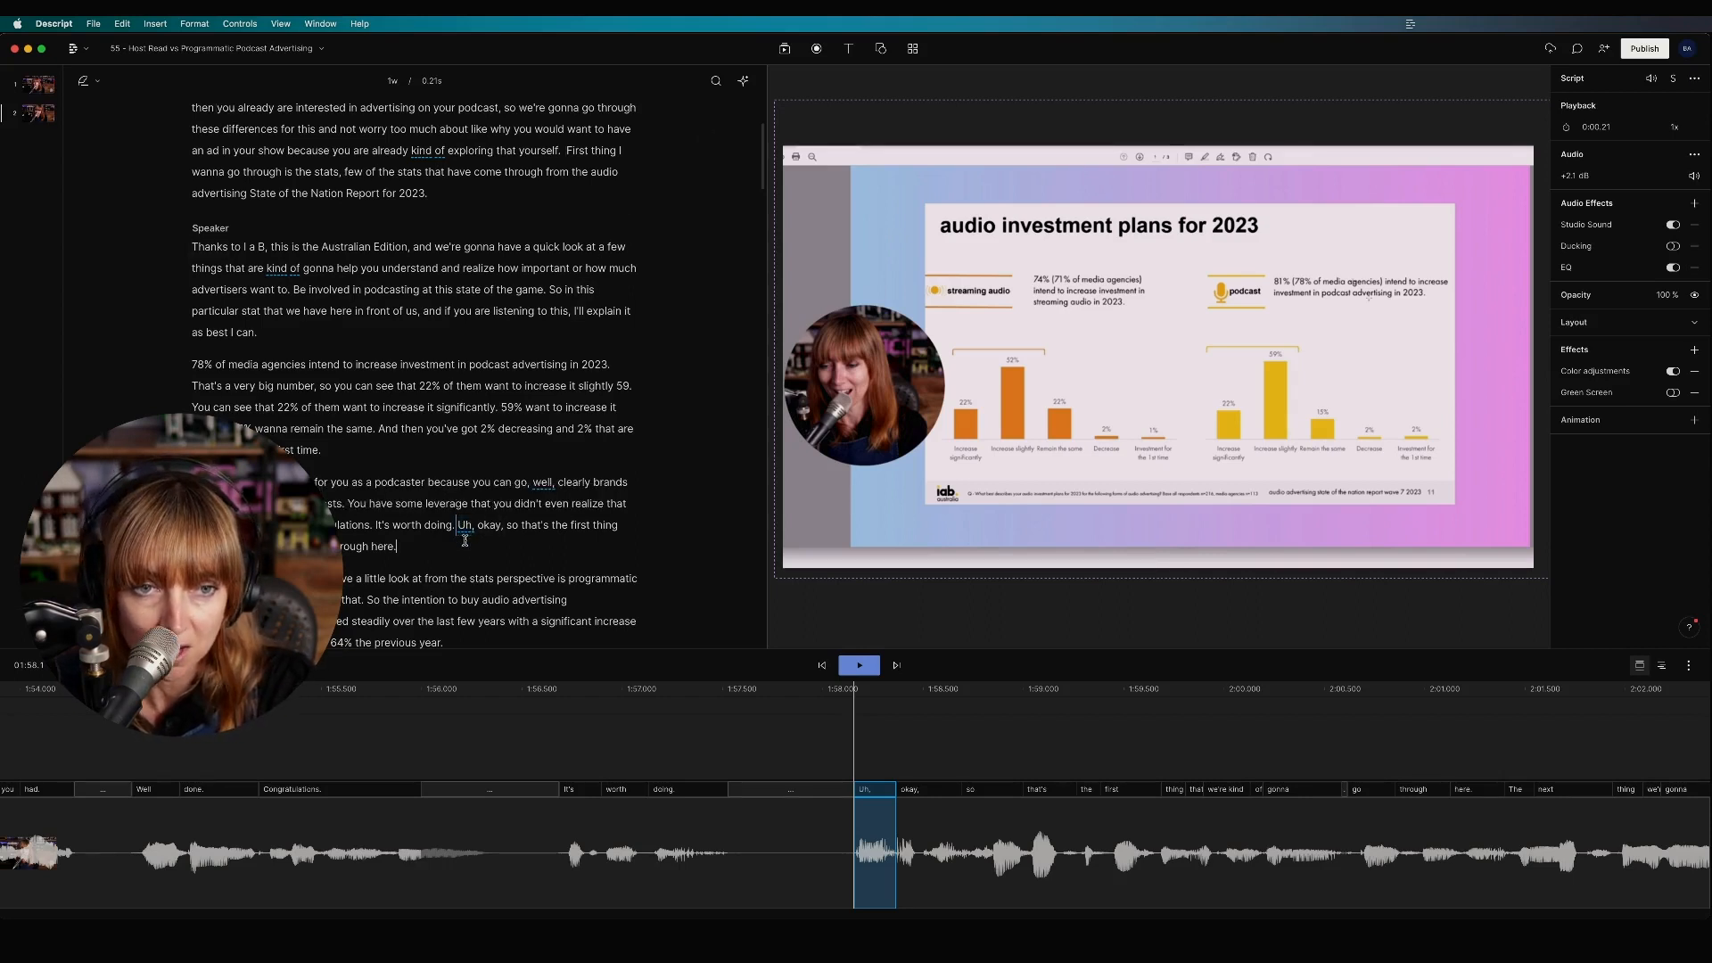
double_click(465, 527)
scroll(367, 576, "down", 1)
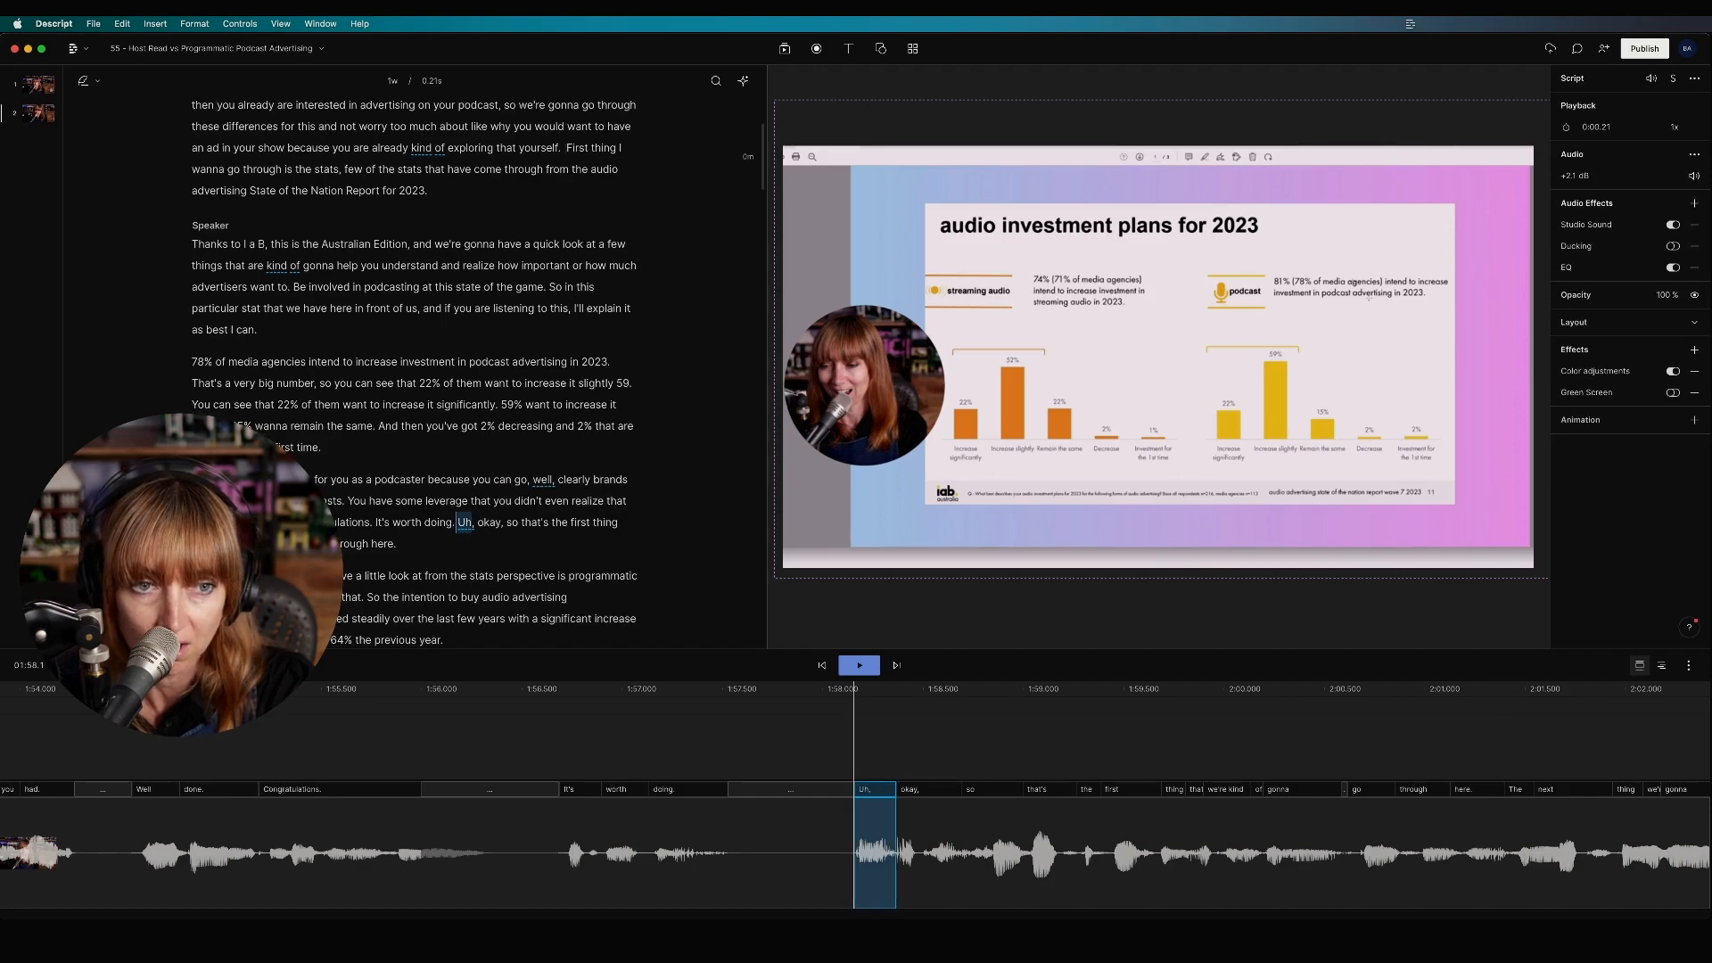
scroll(410, 375, "down", 1)
scroll(325, 468, "down", 6)
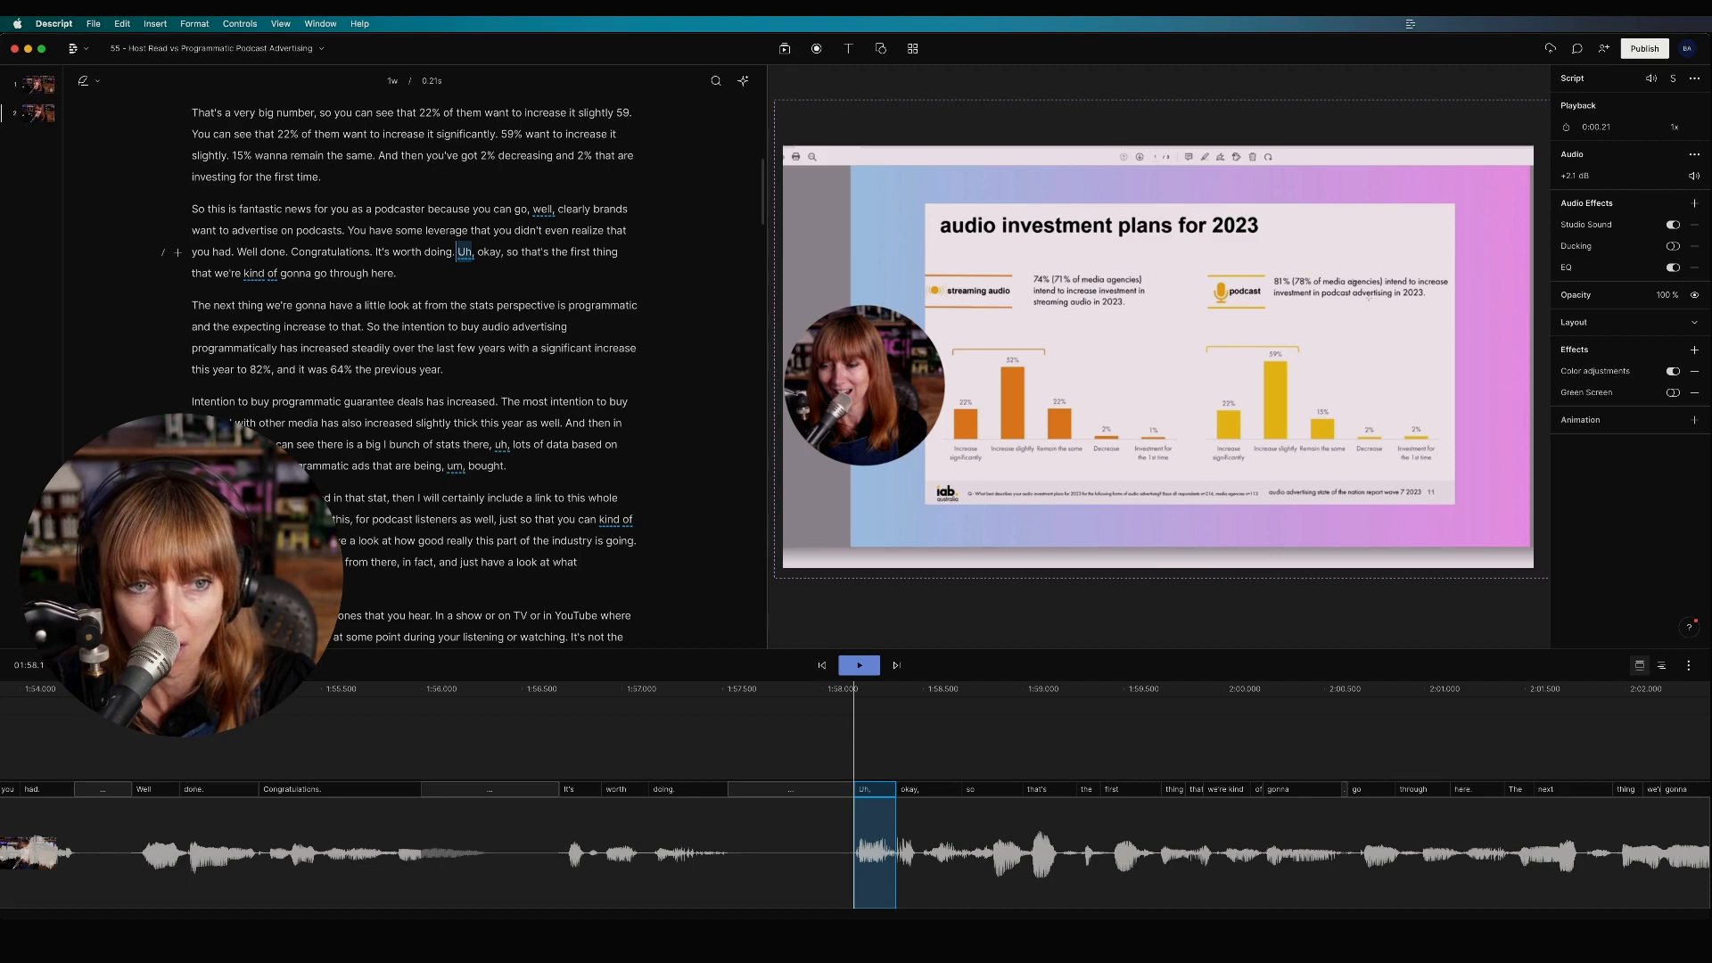
double_click(287, 541)
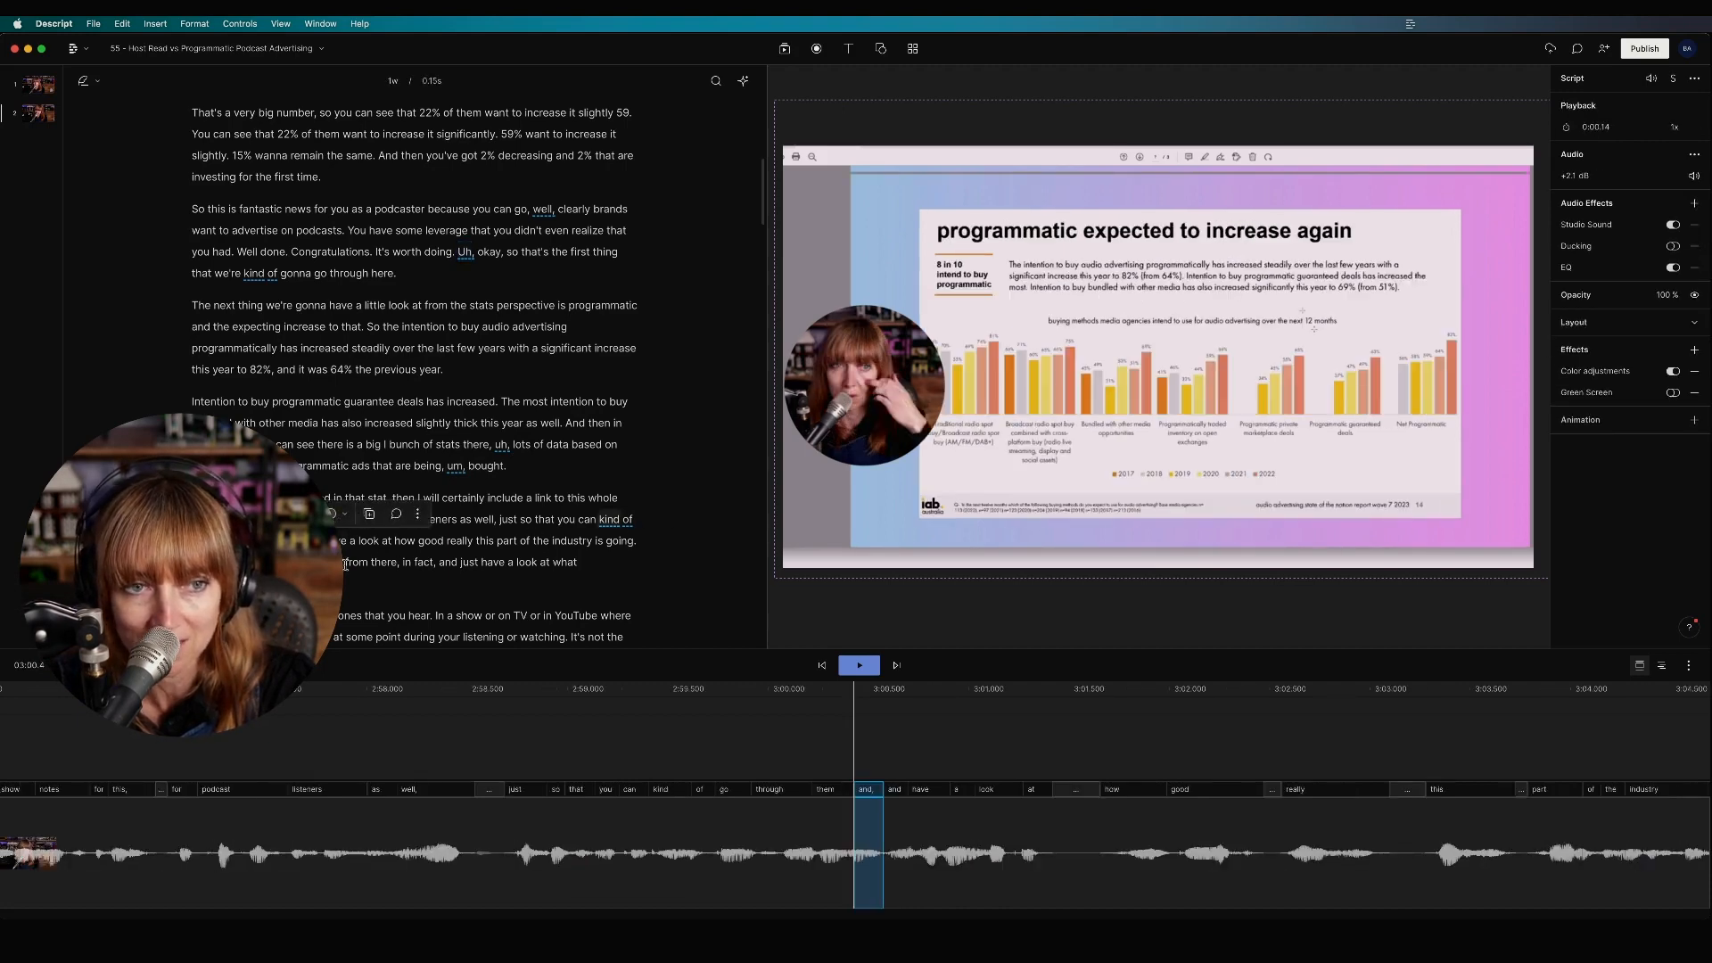
scroll(553, 486, "down", 4)
scroll(366, 410, "down", 5)
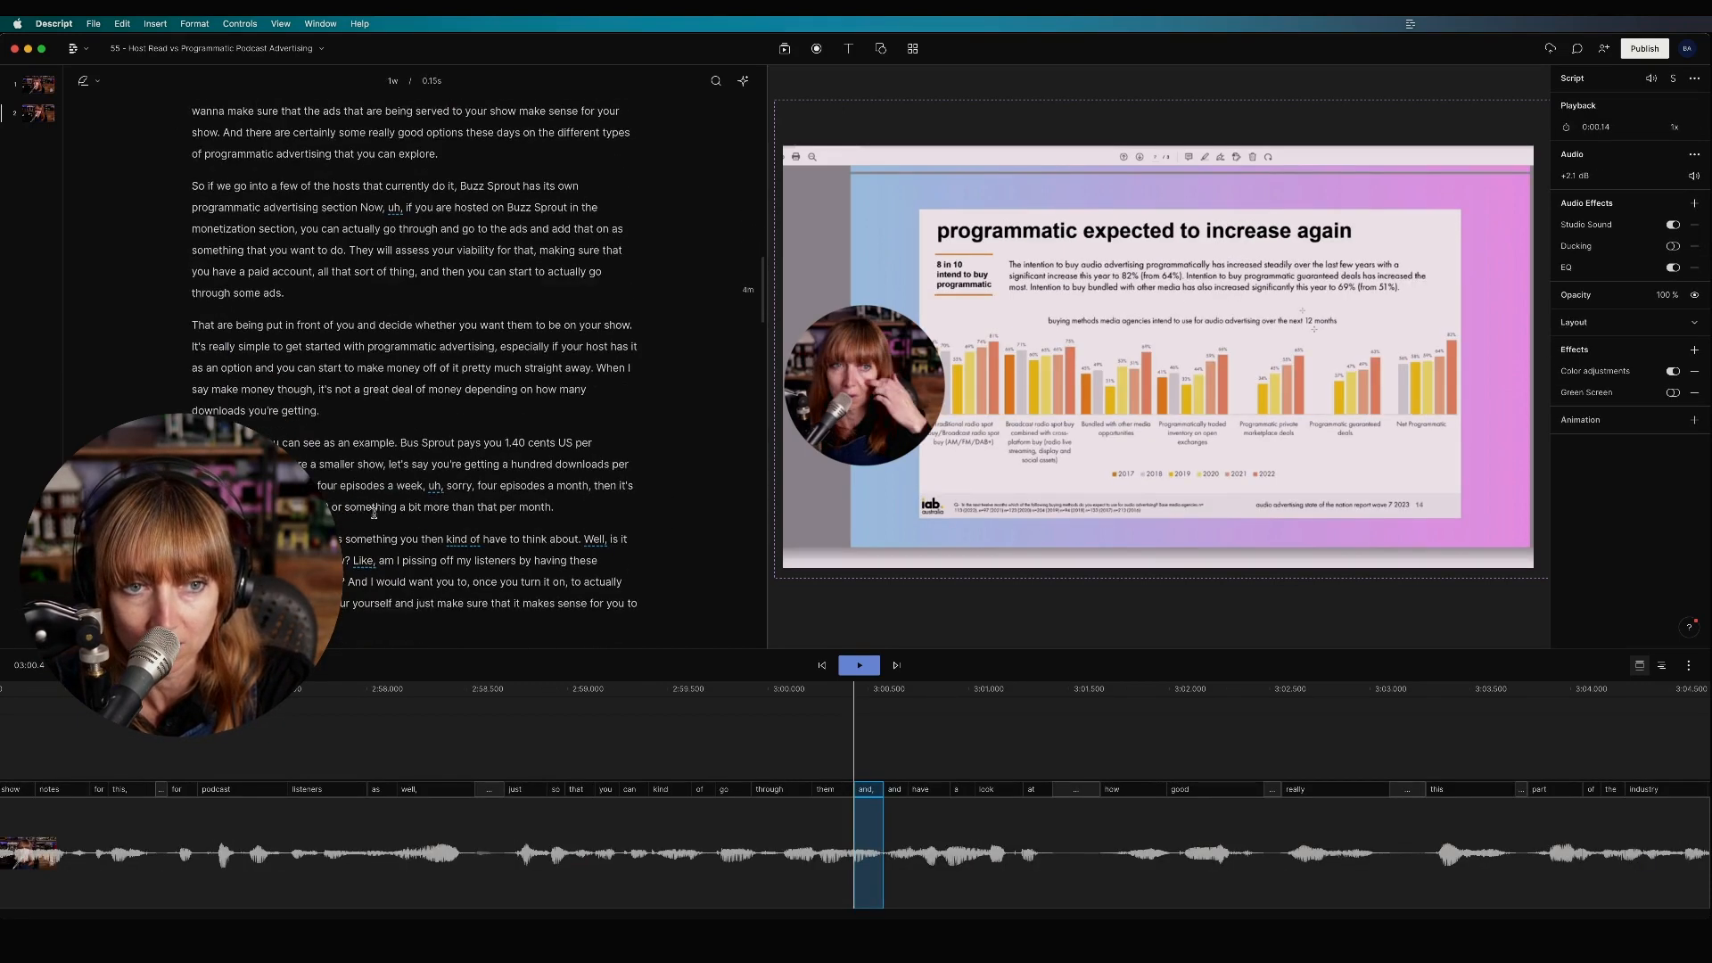
scroll(366, 410, "up", 15)
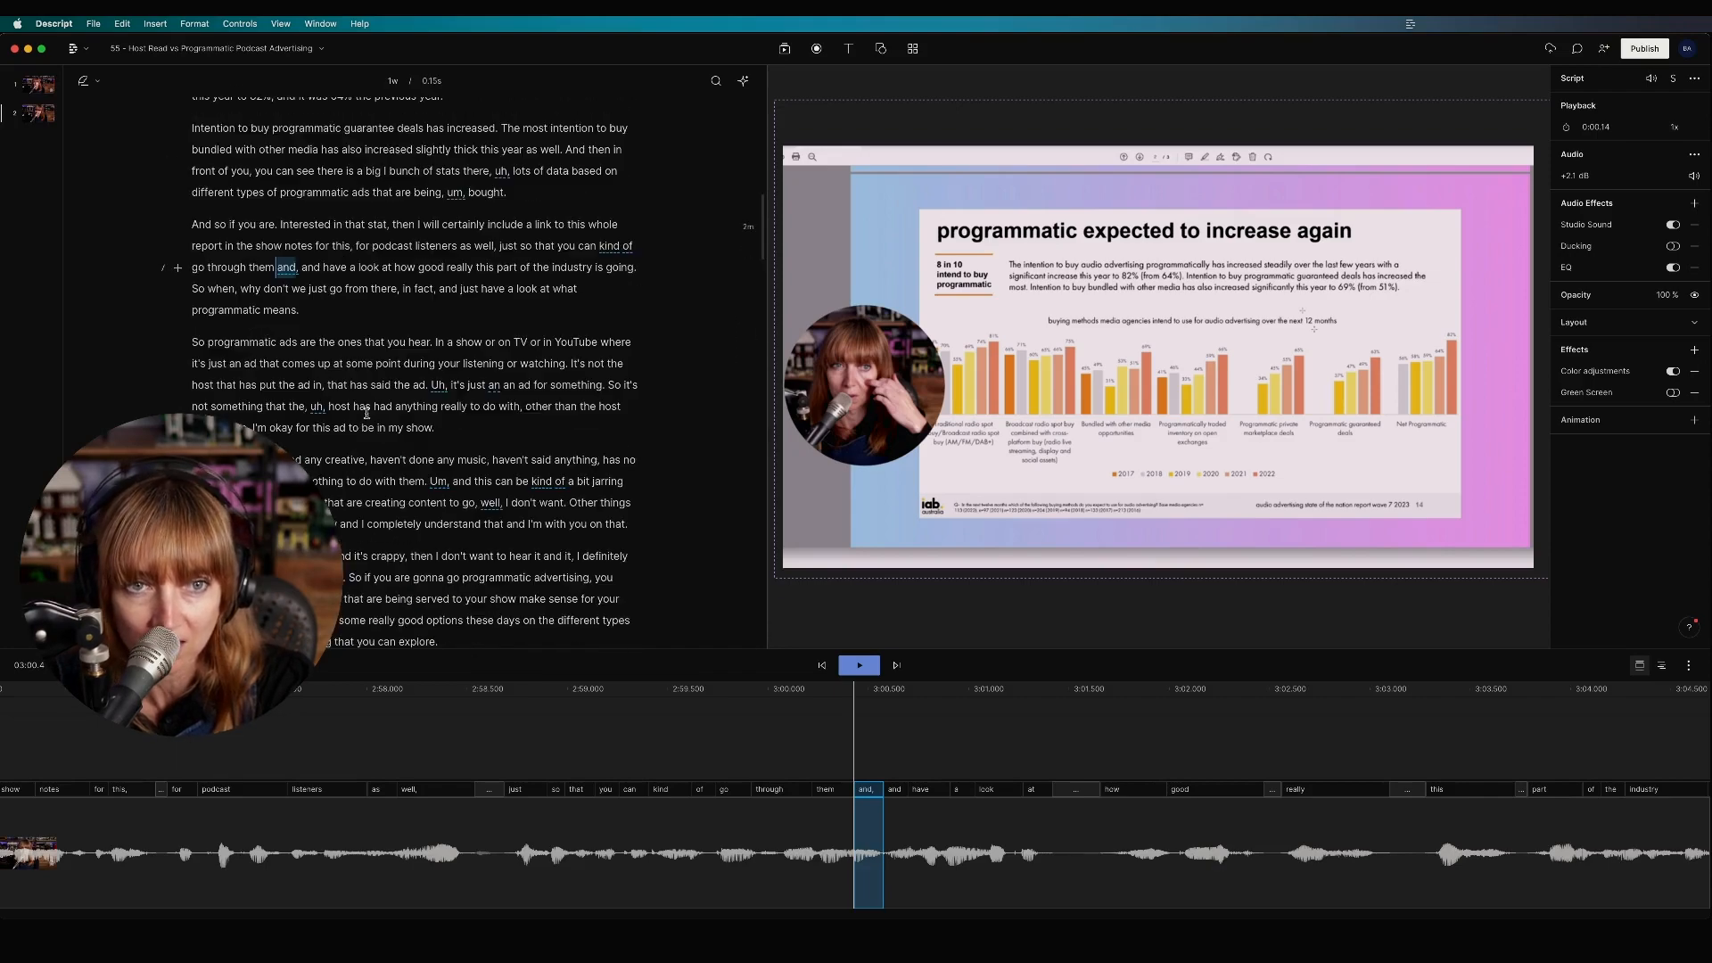
scroll(367, 413, "down", 4)
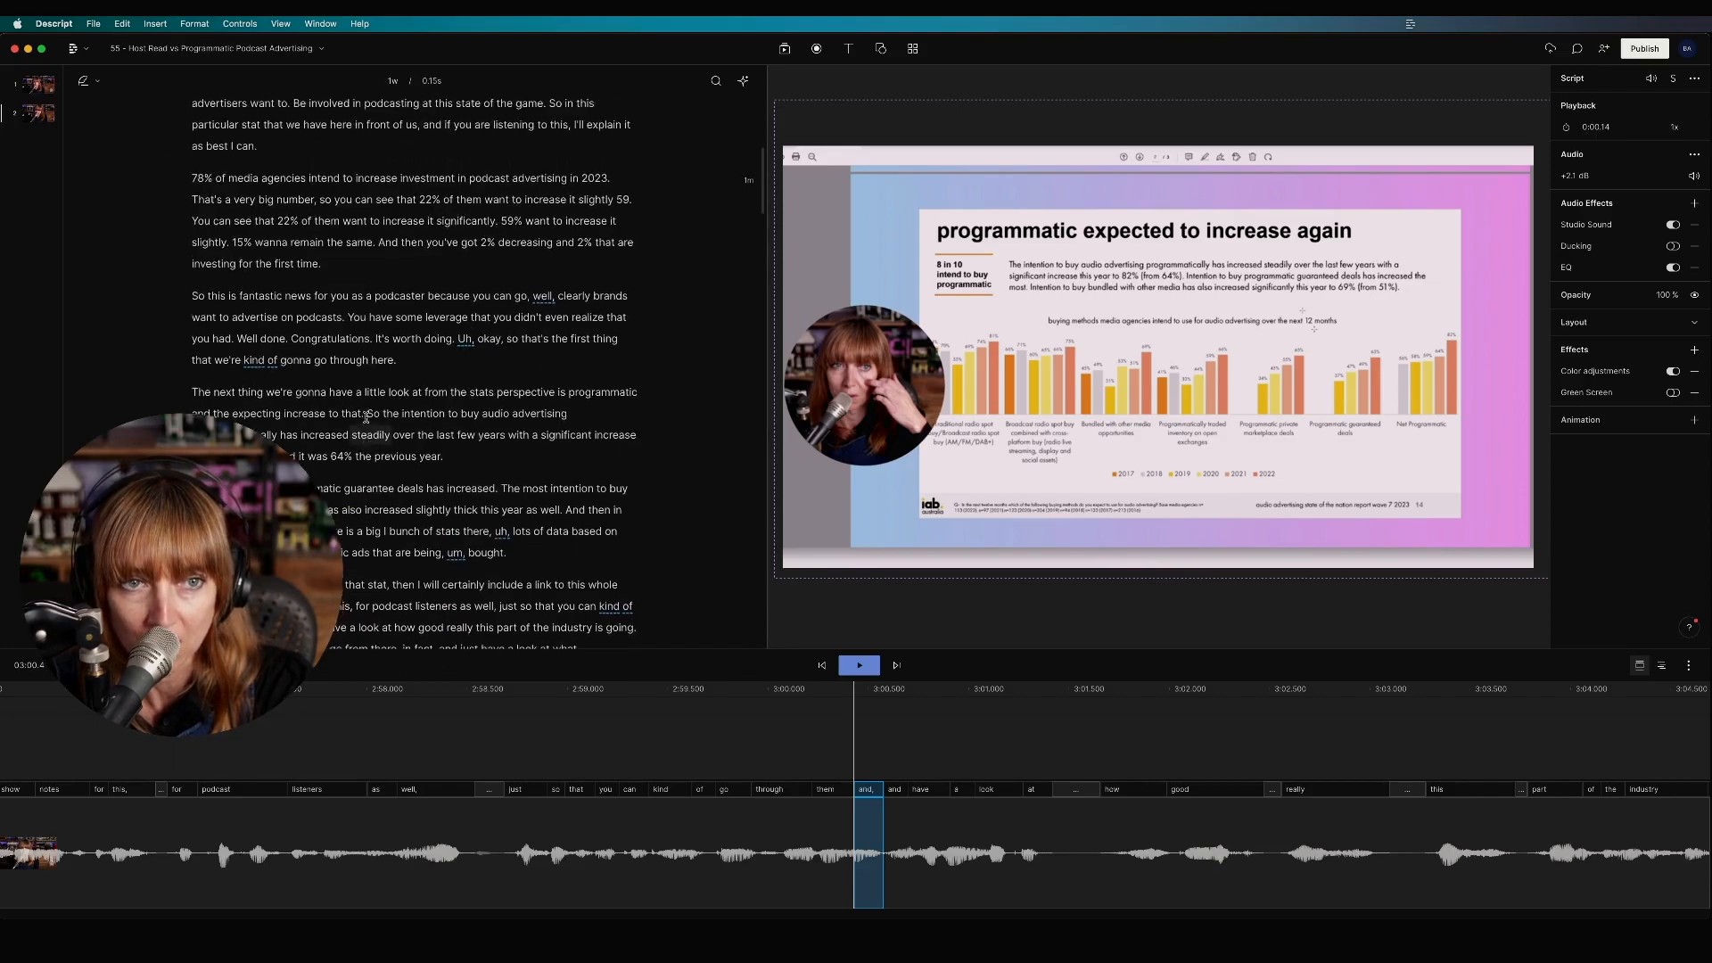
scroll(450, 471, "down", 2)
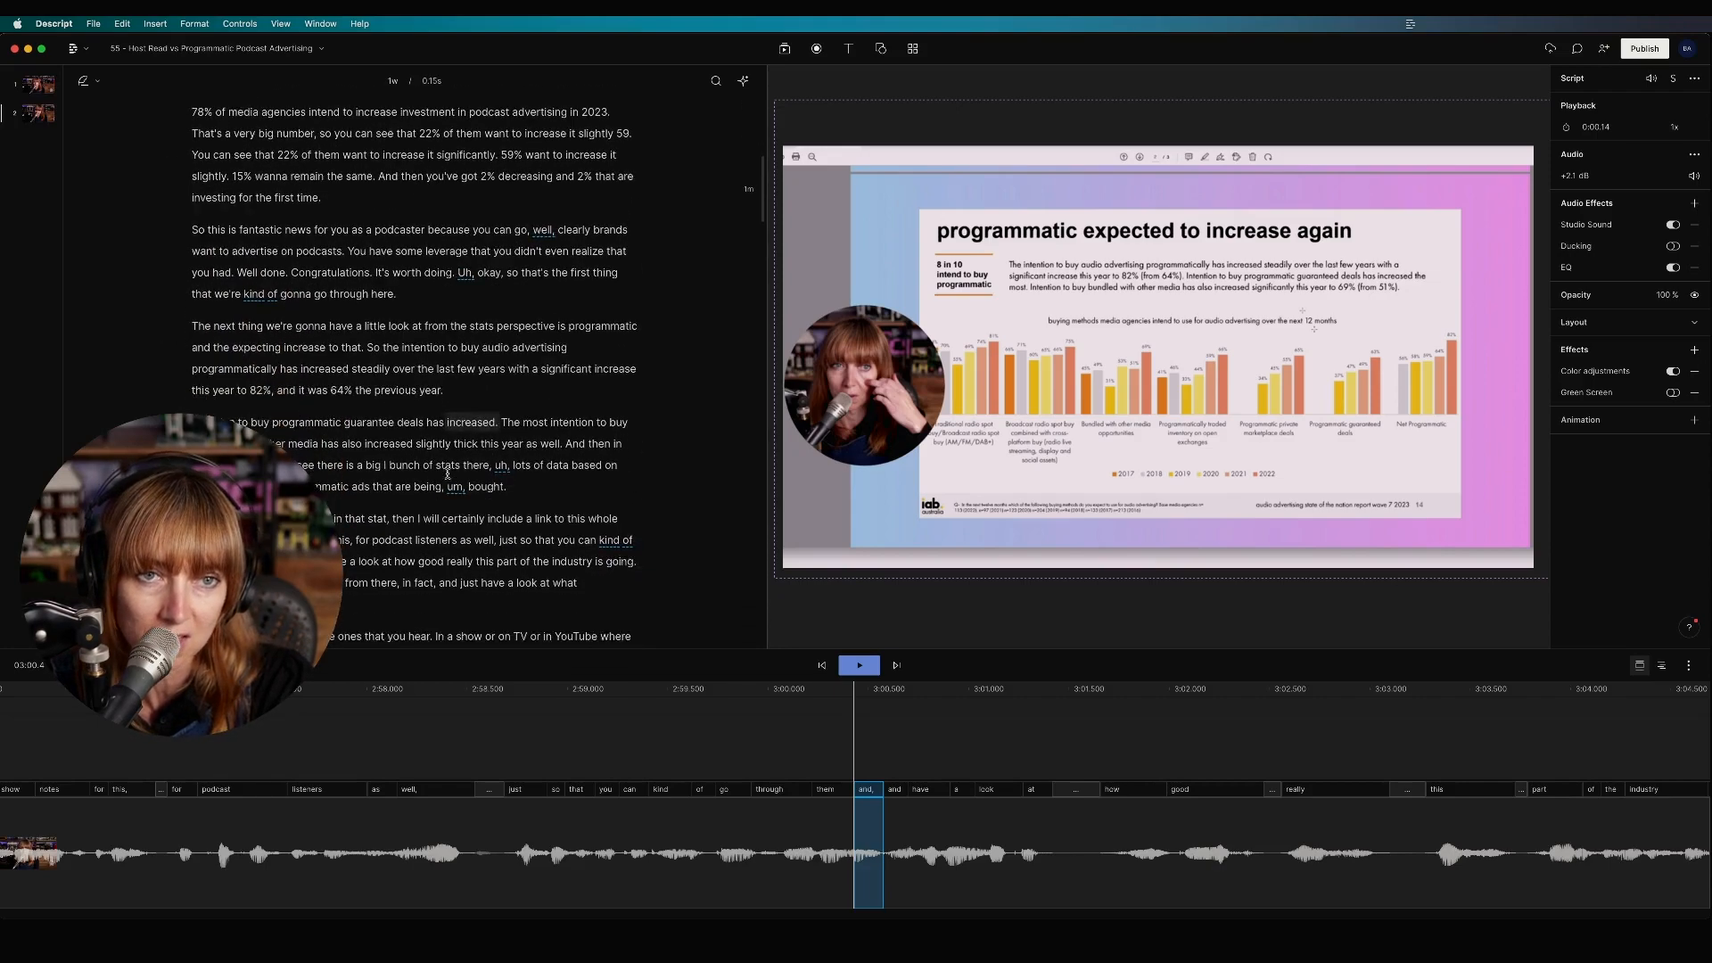
scroll(448, 474, "down", 1)
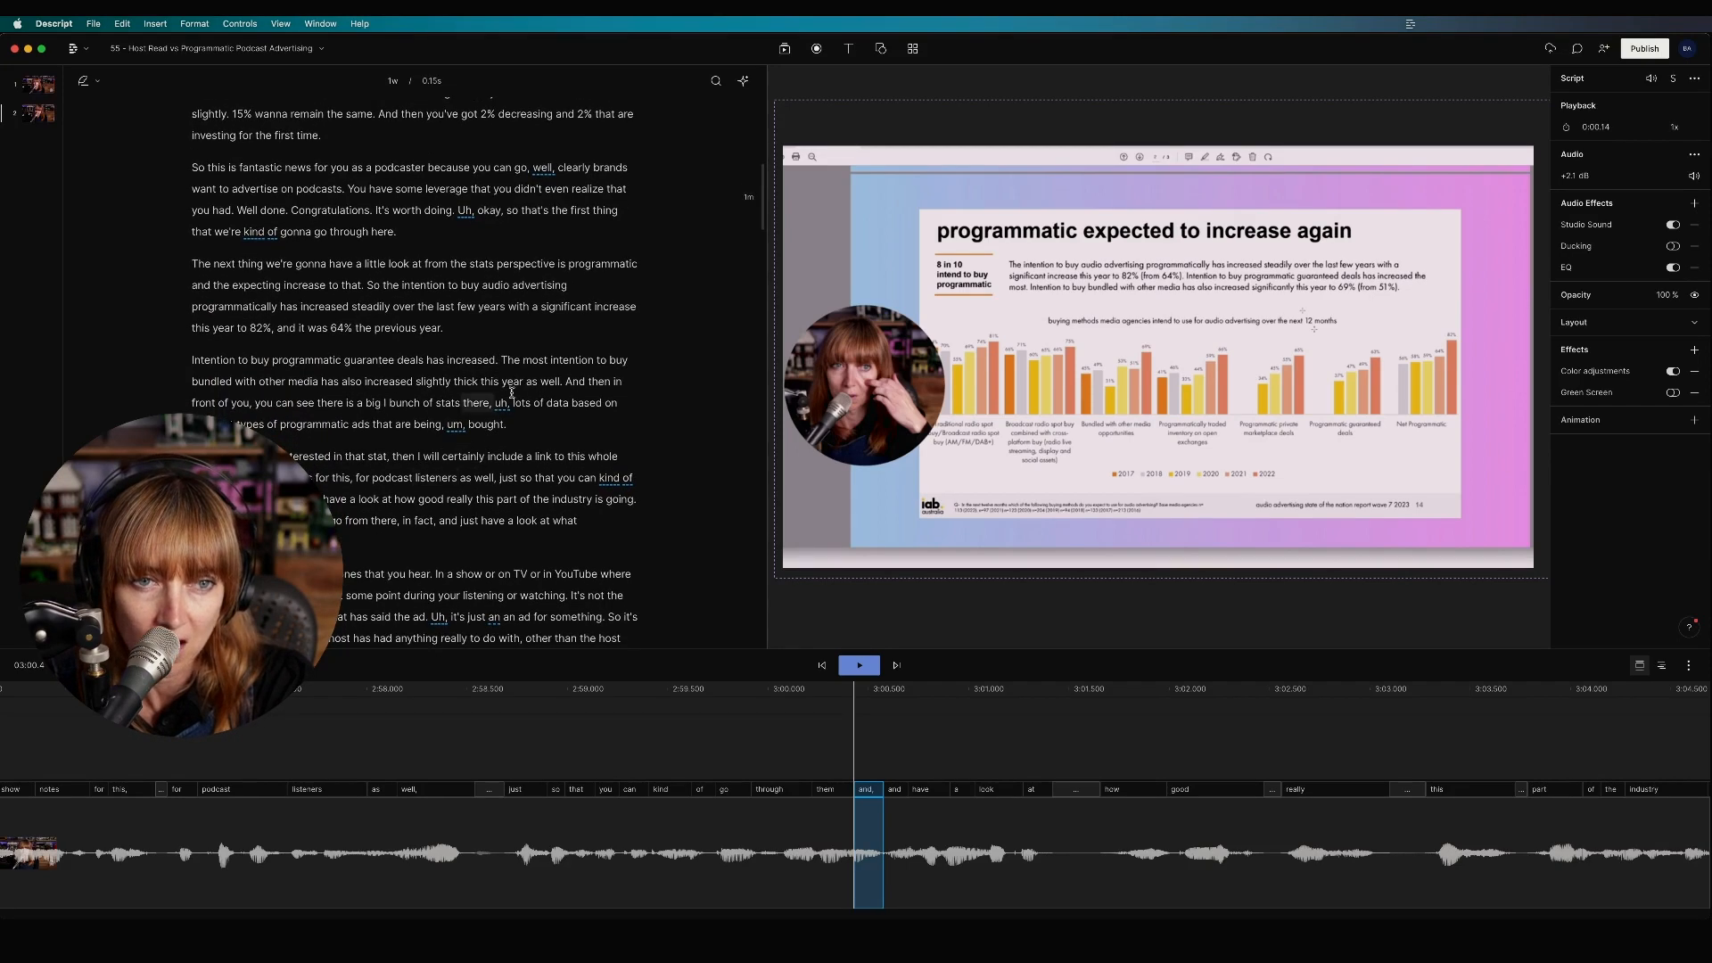
scroll(570, 473, "down", 2)
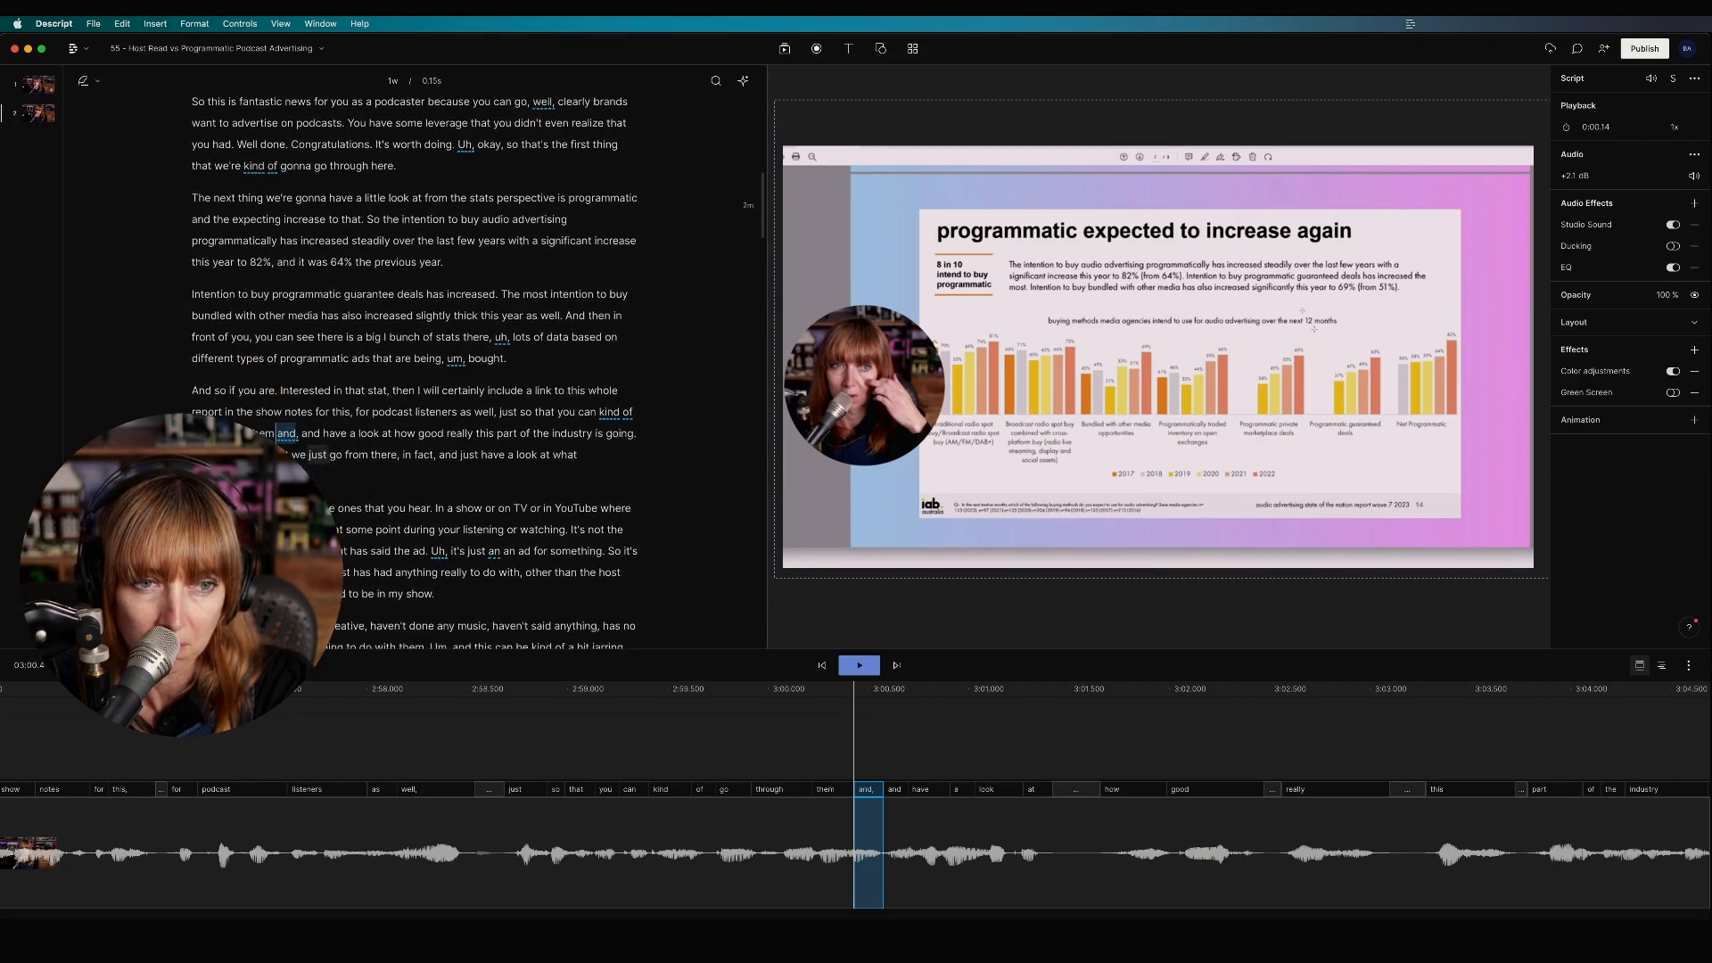
scroll(430, 529, "down", 1)
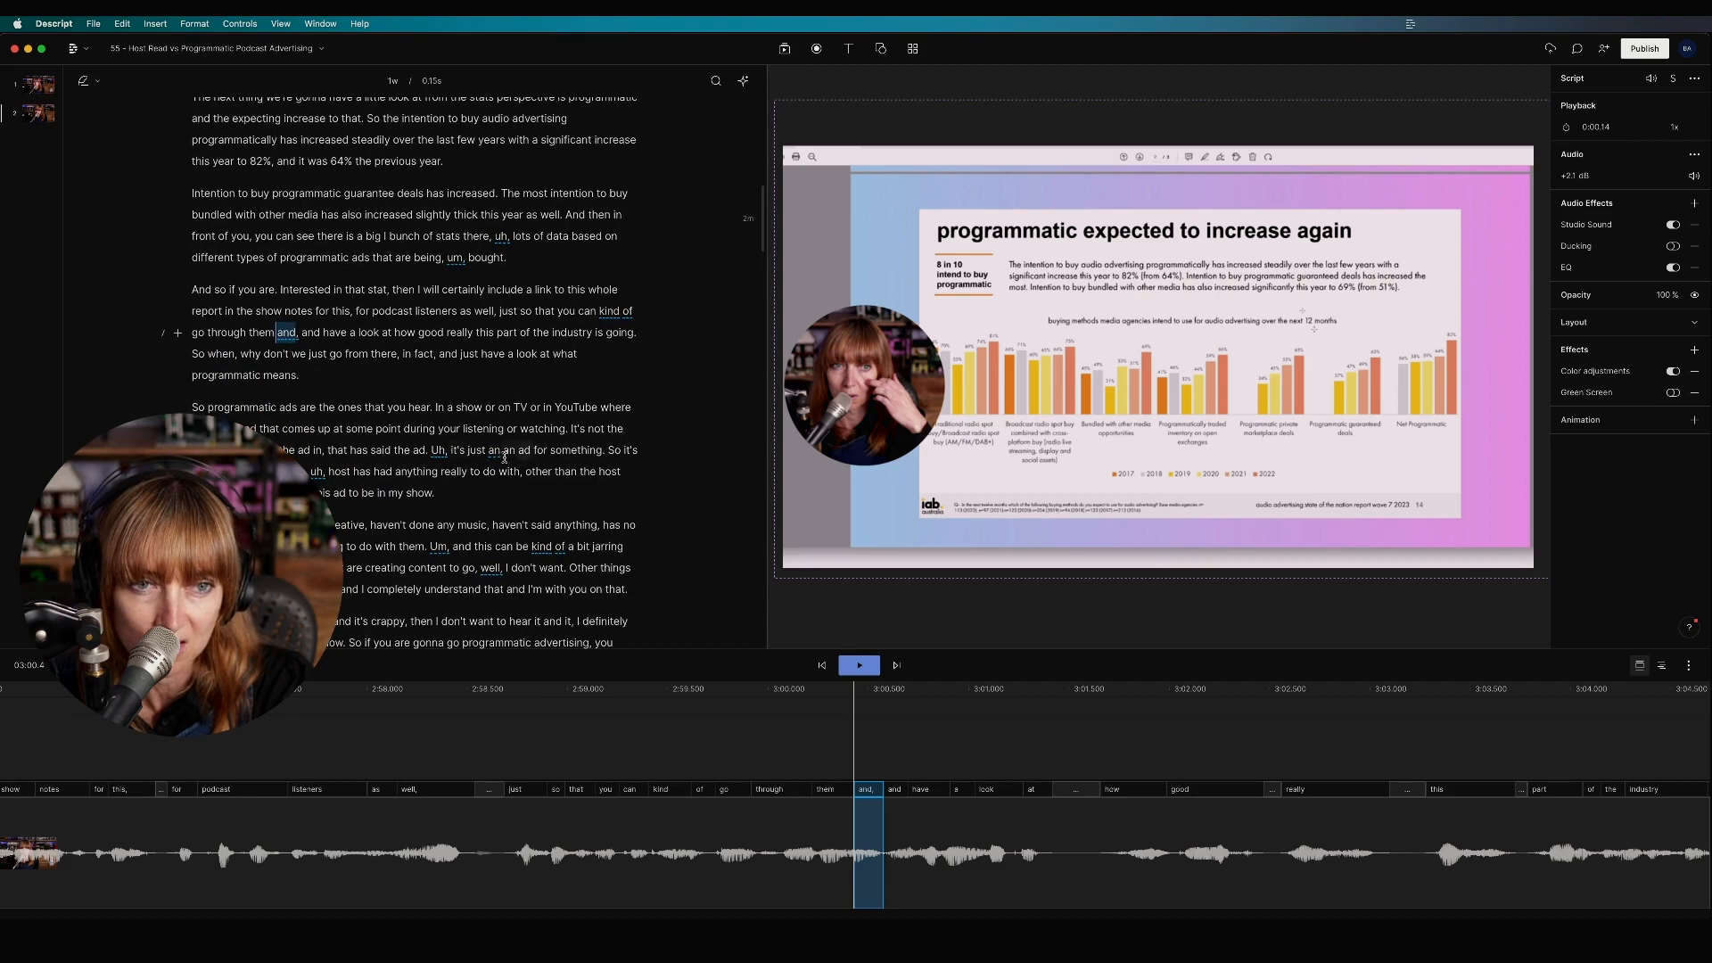
Step: Start Remove filler words from AI actions and narrow the filler list to only 'um' and 'uh'
left_click(745, 81)
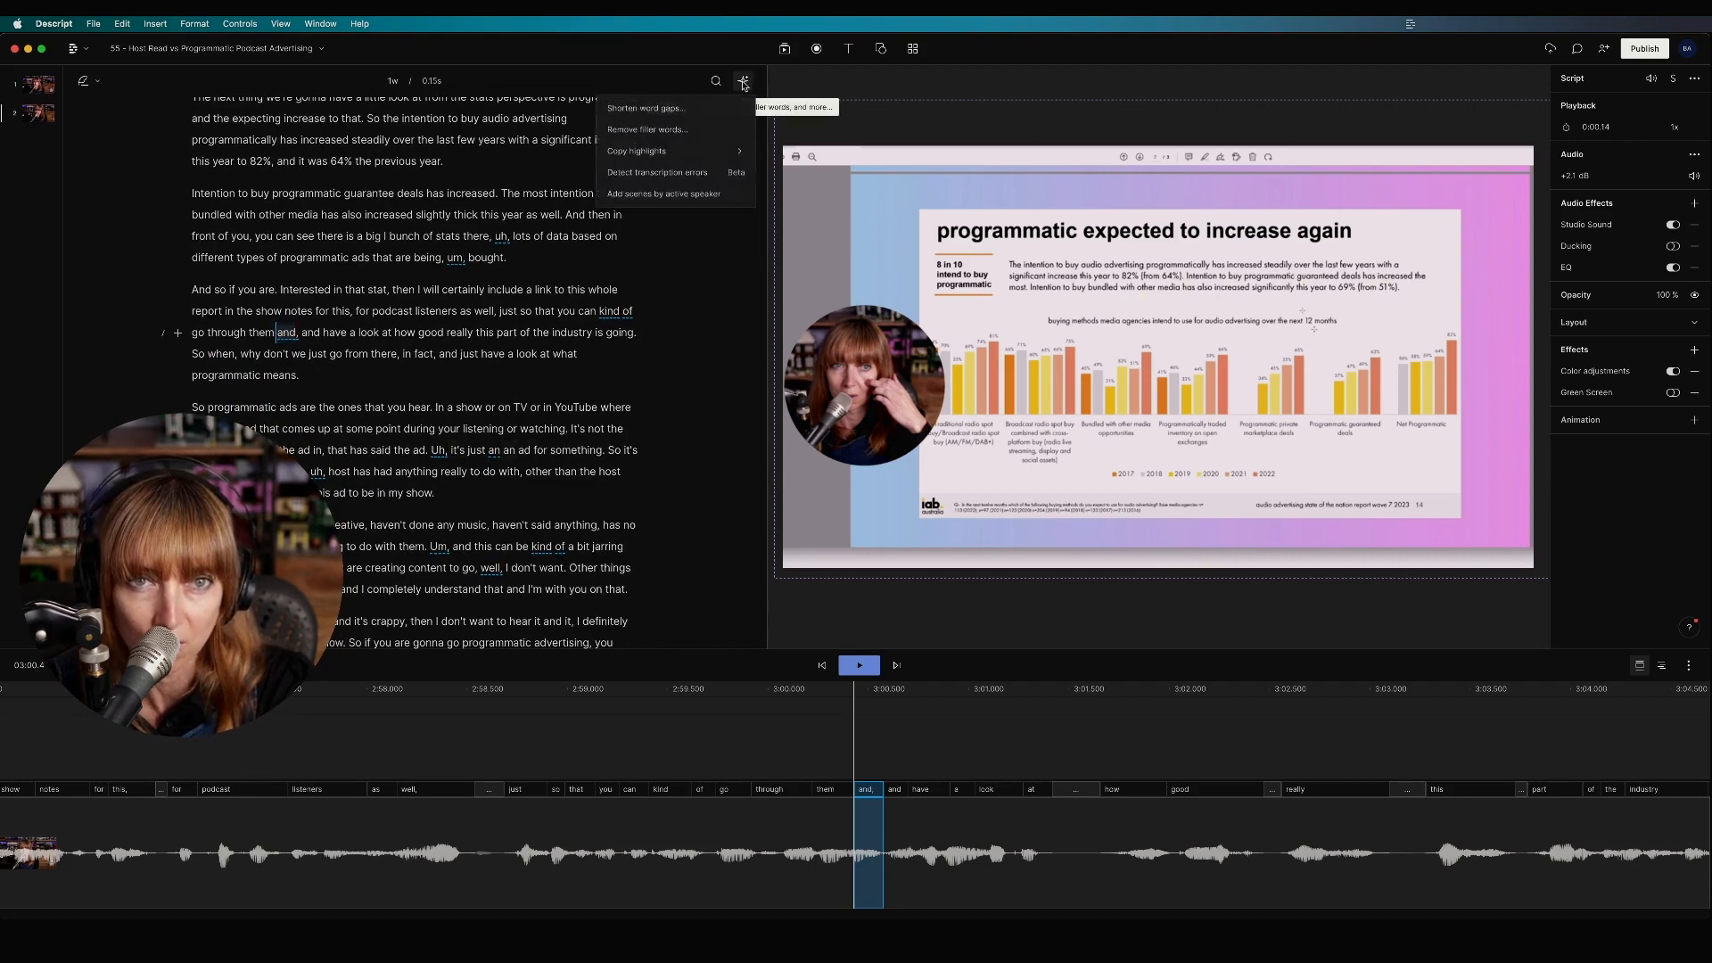
left_click(648, 129)
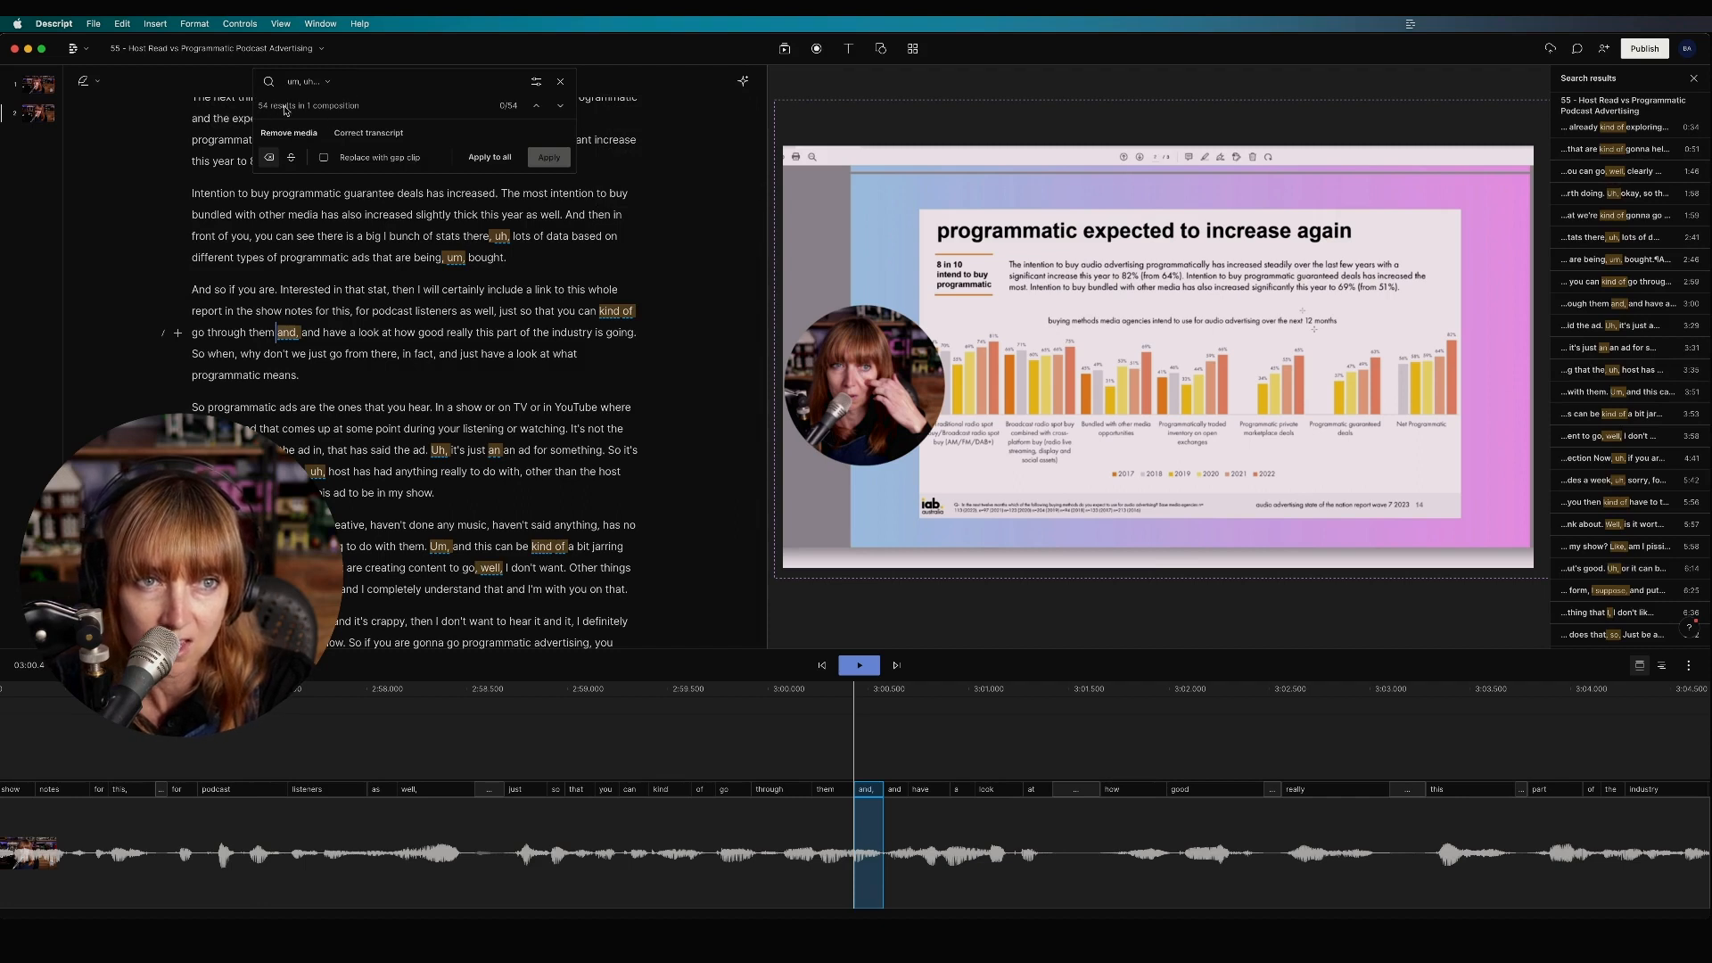
left_click(328, 84)
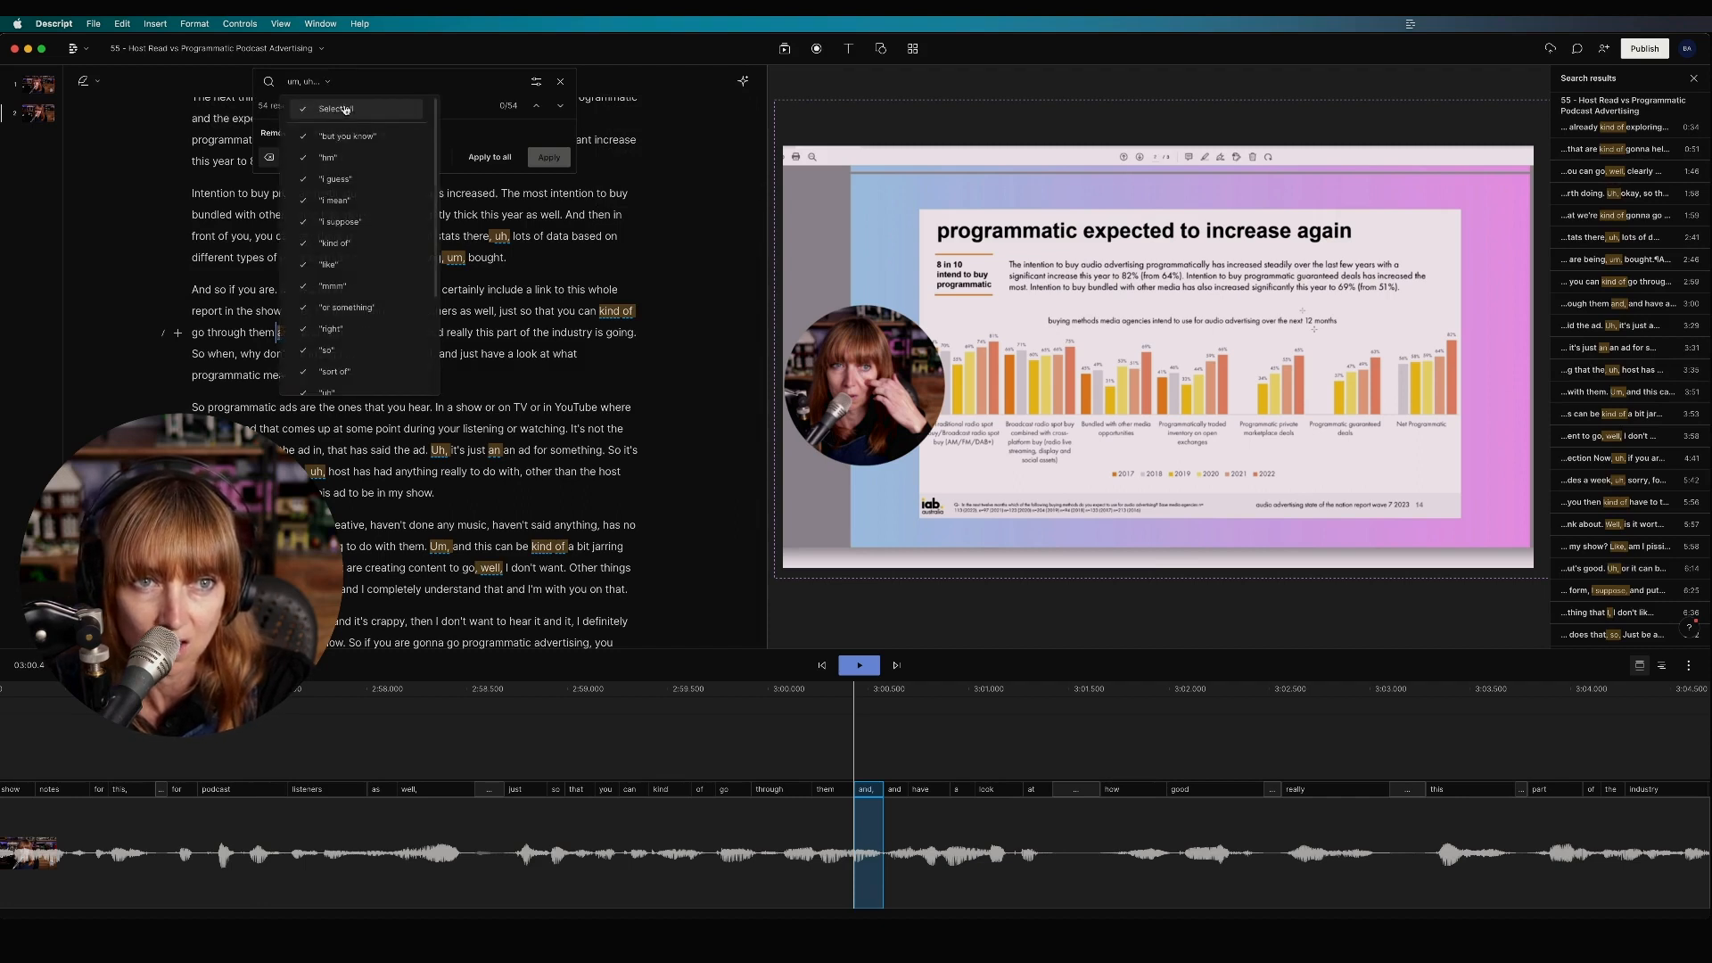
scroll(348, 303, "down", 3)
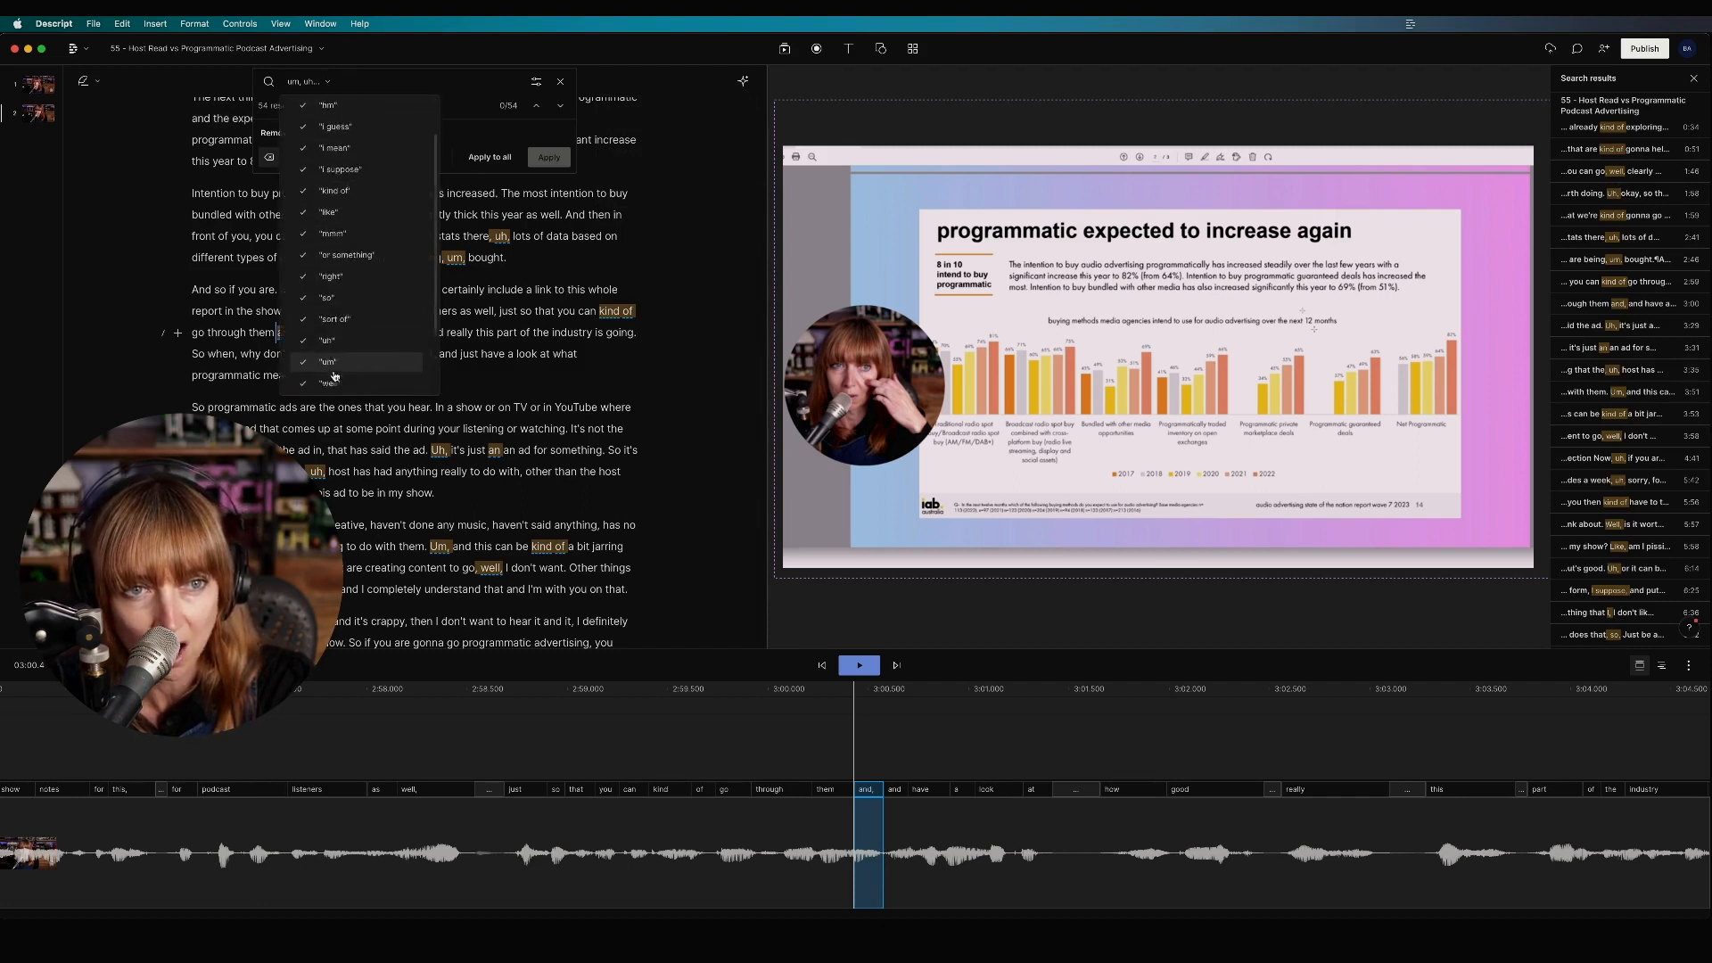
scroll(343, 223, "up", 3)
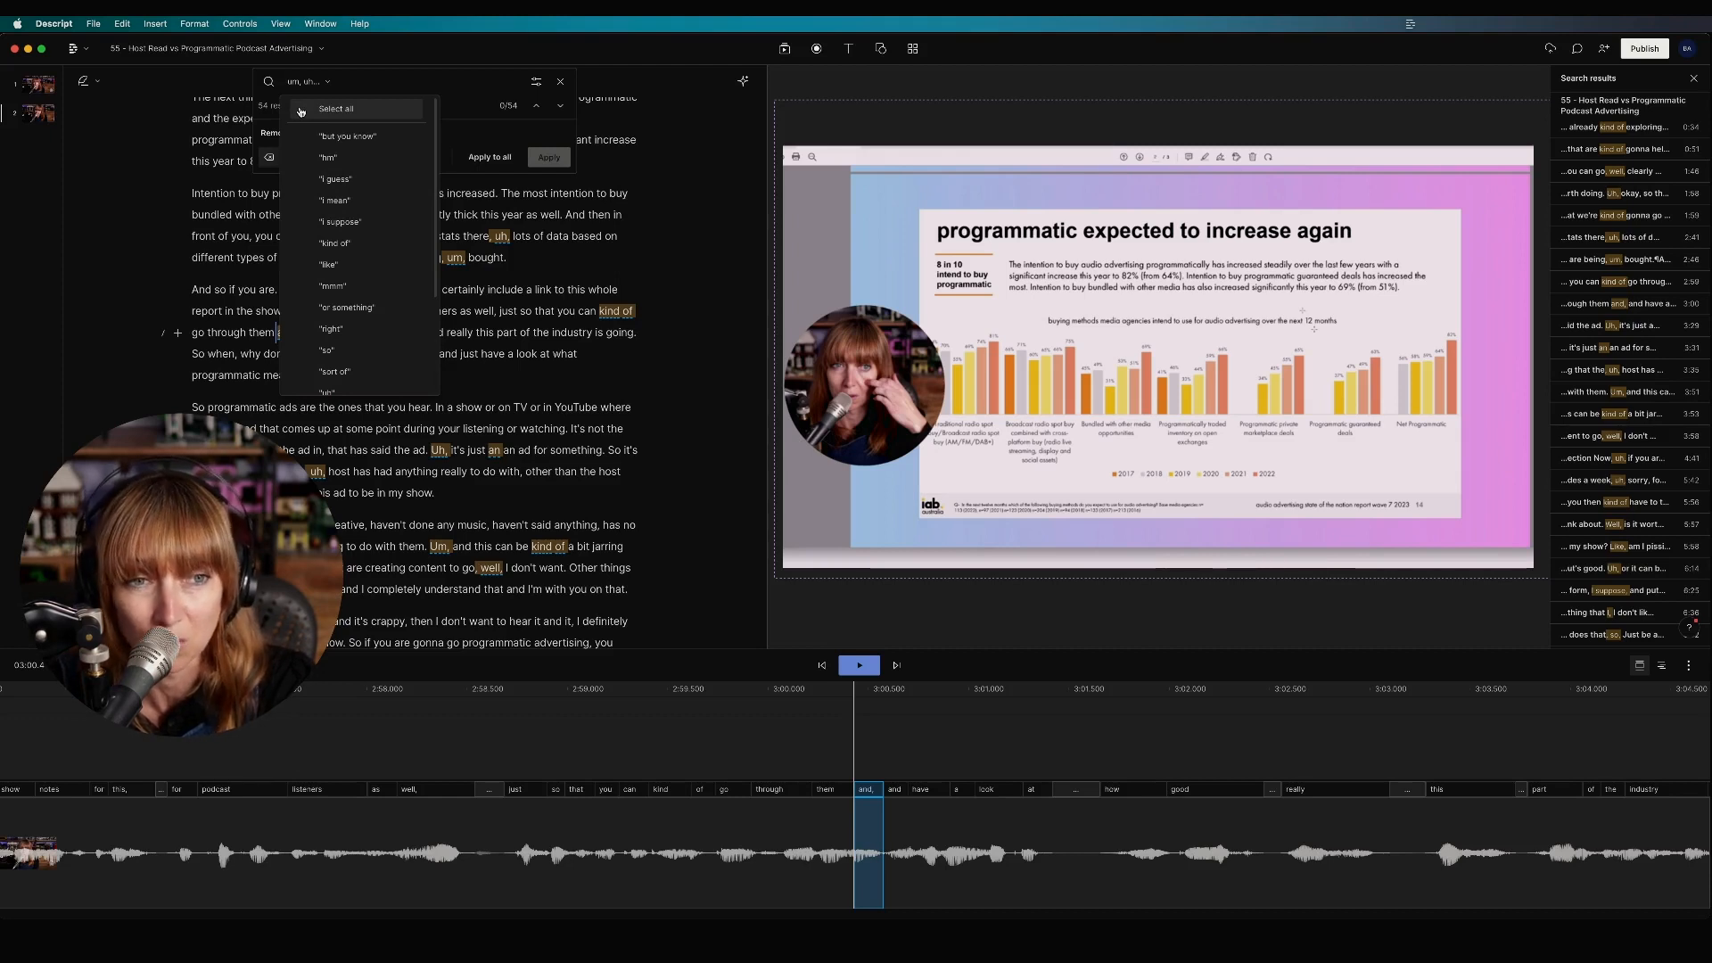
scroll(312, 323, "down", 2)
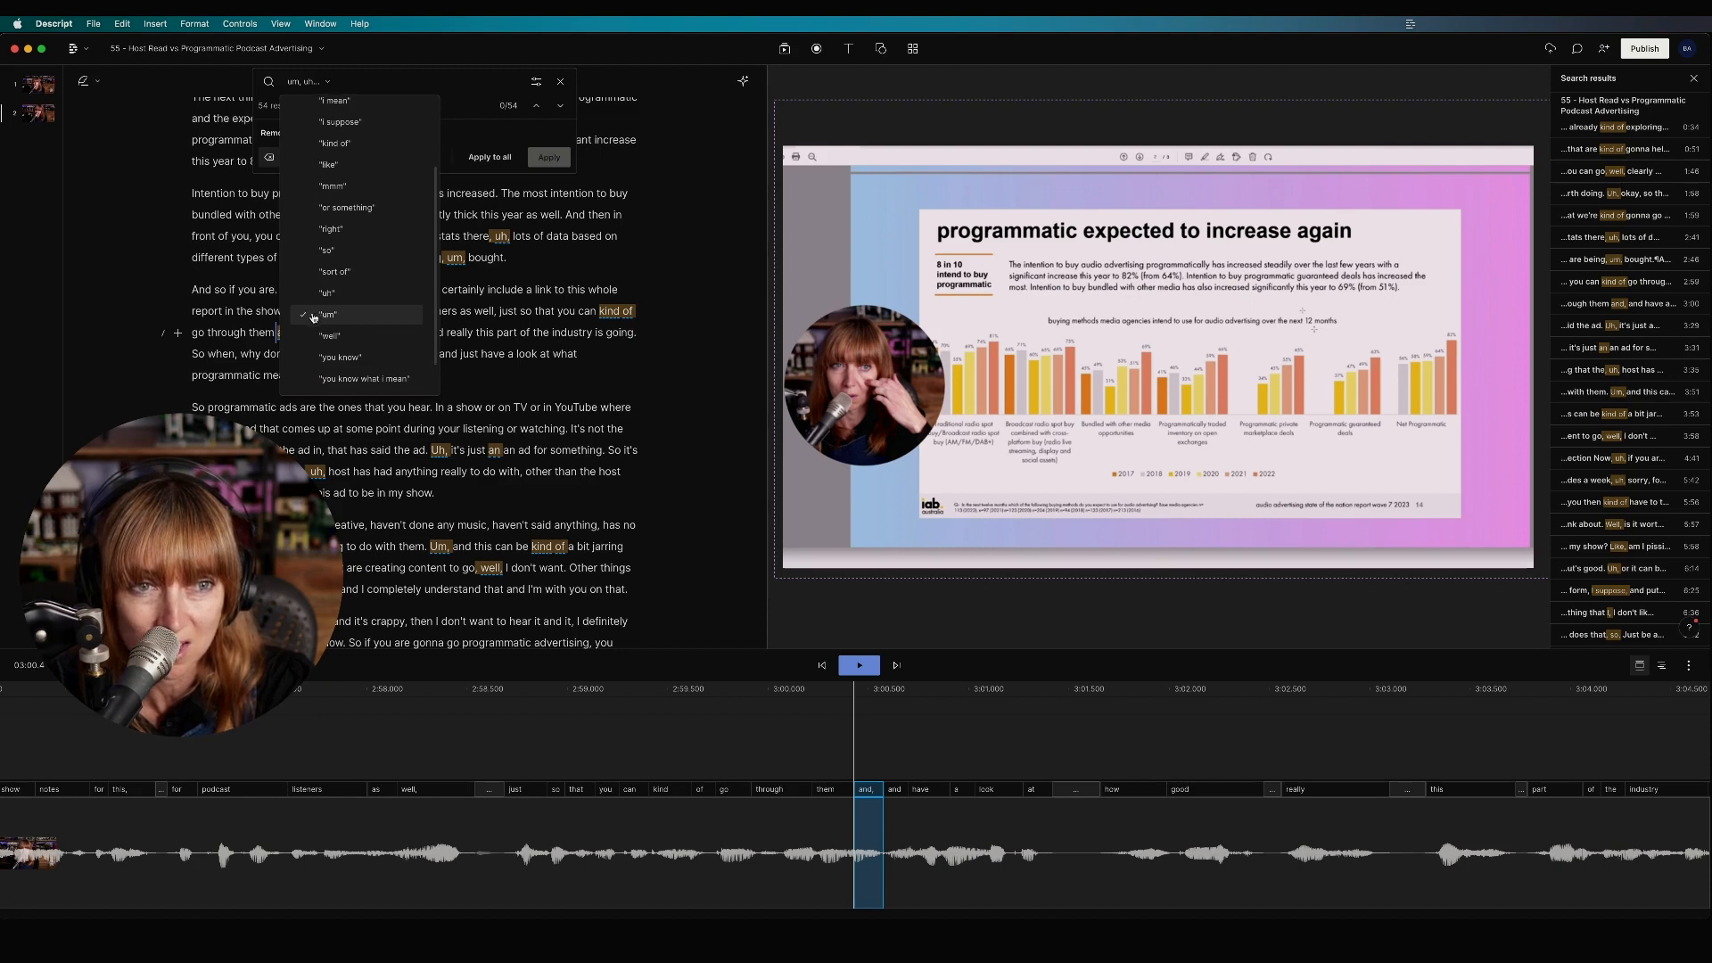
scroll(313, 334, "down", 2)
scroll(312, 267, "up", 4)
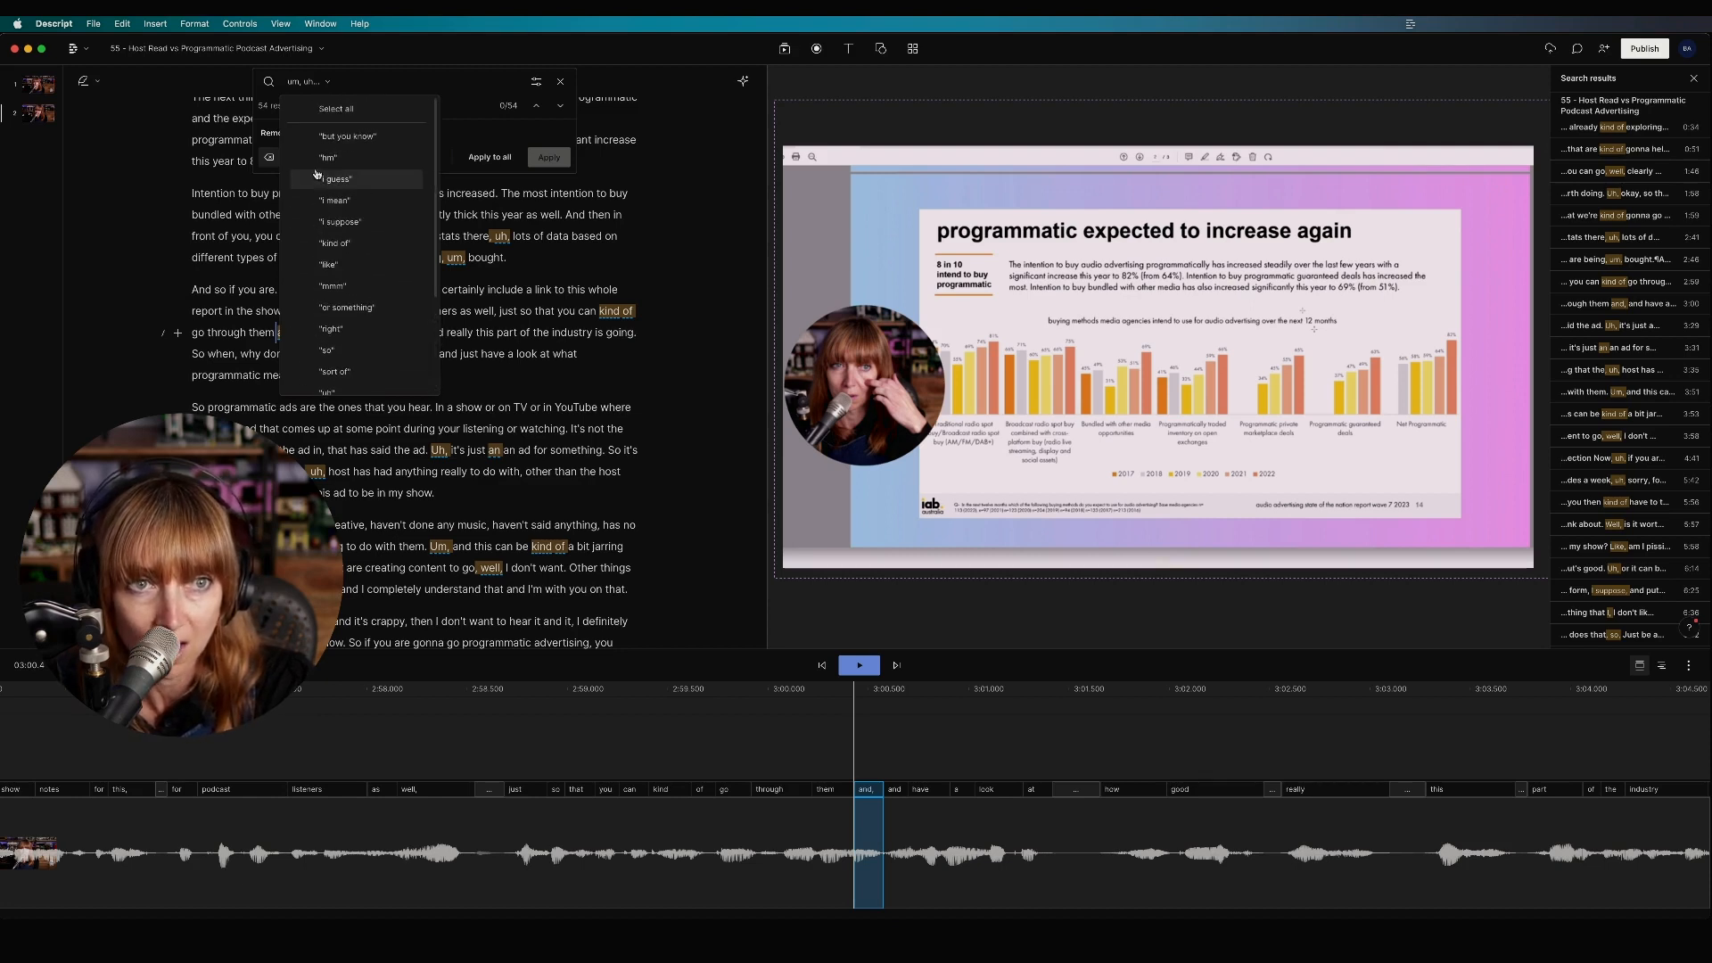
scroll(312, 250, "down", 3)
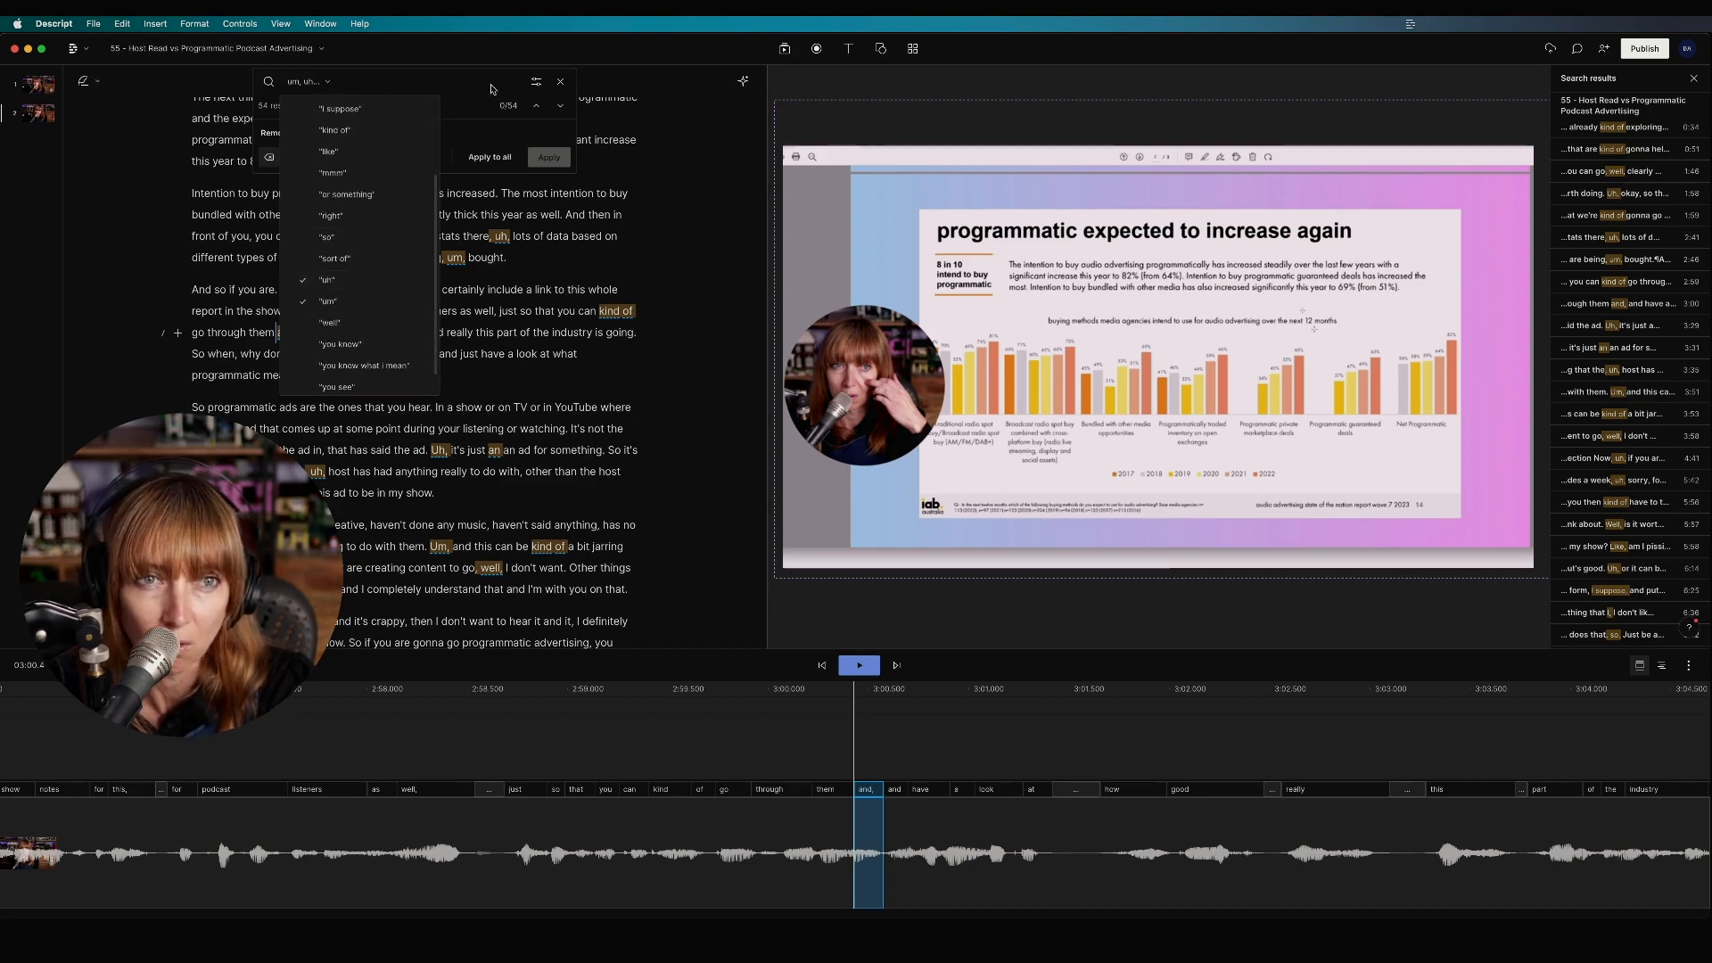
Step: Apply the um/uh filter and delete all 29 matched fillers with Apply to all
left_click(451, 80)
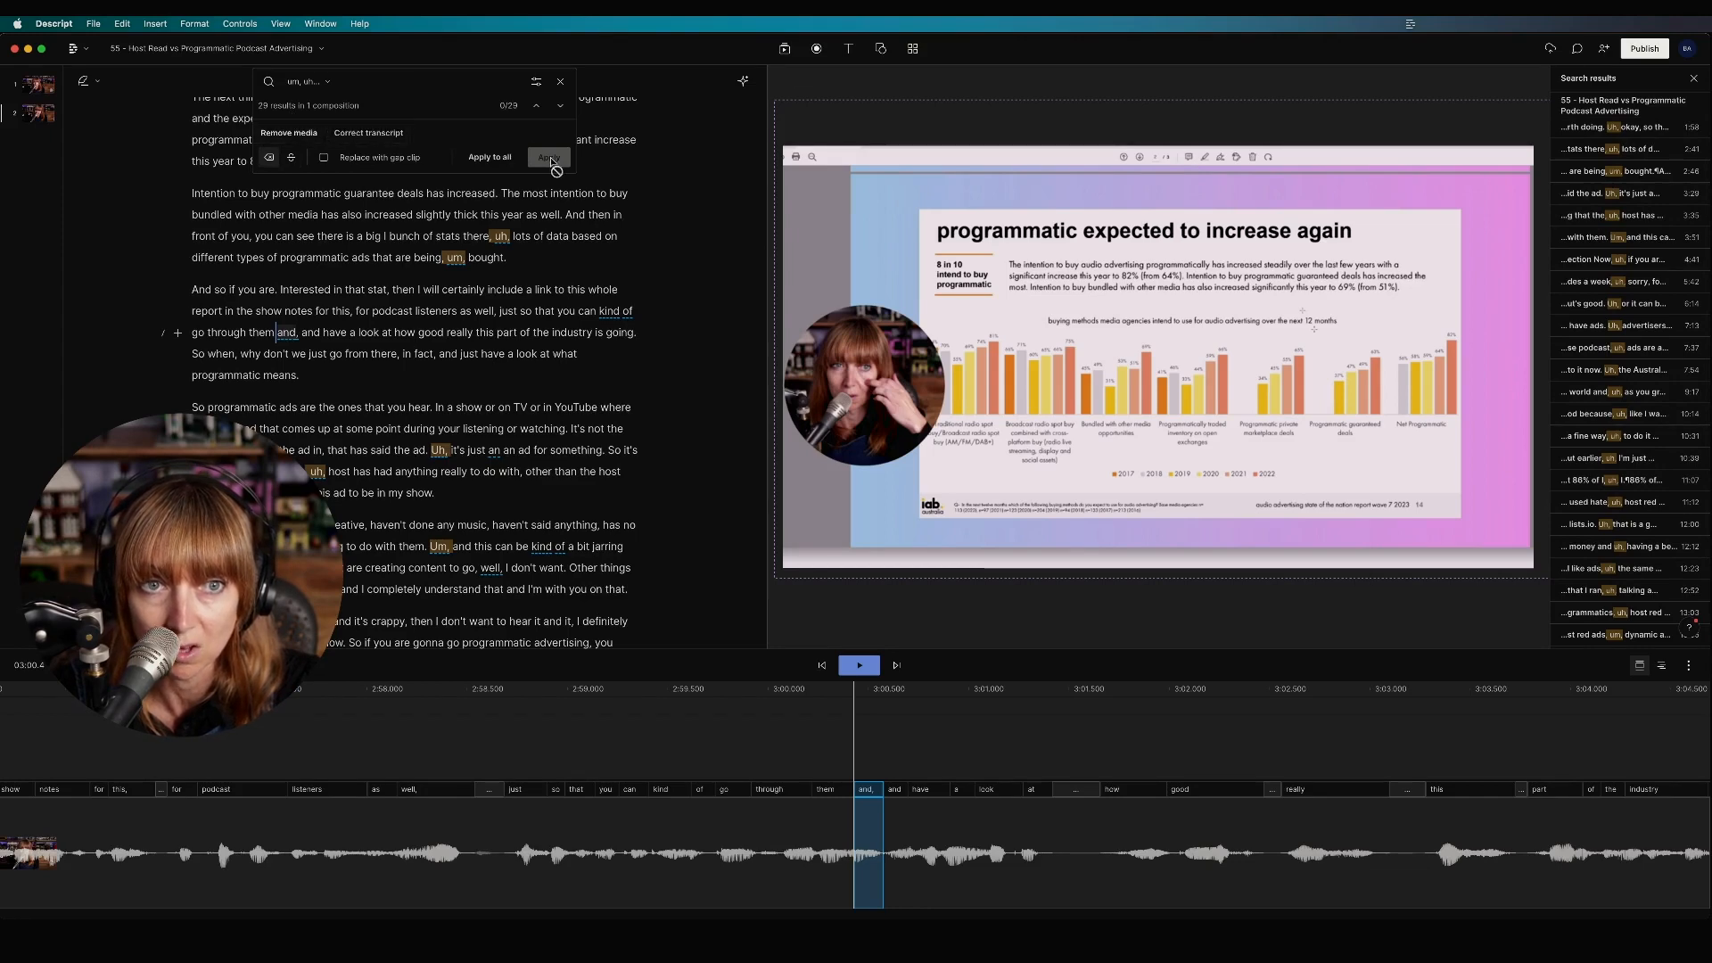
left_click(489, 158)
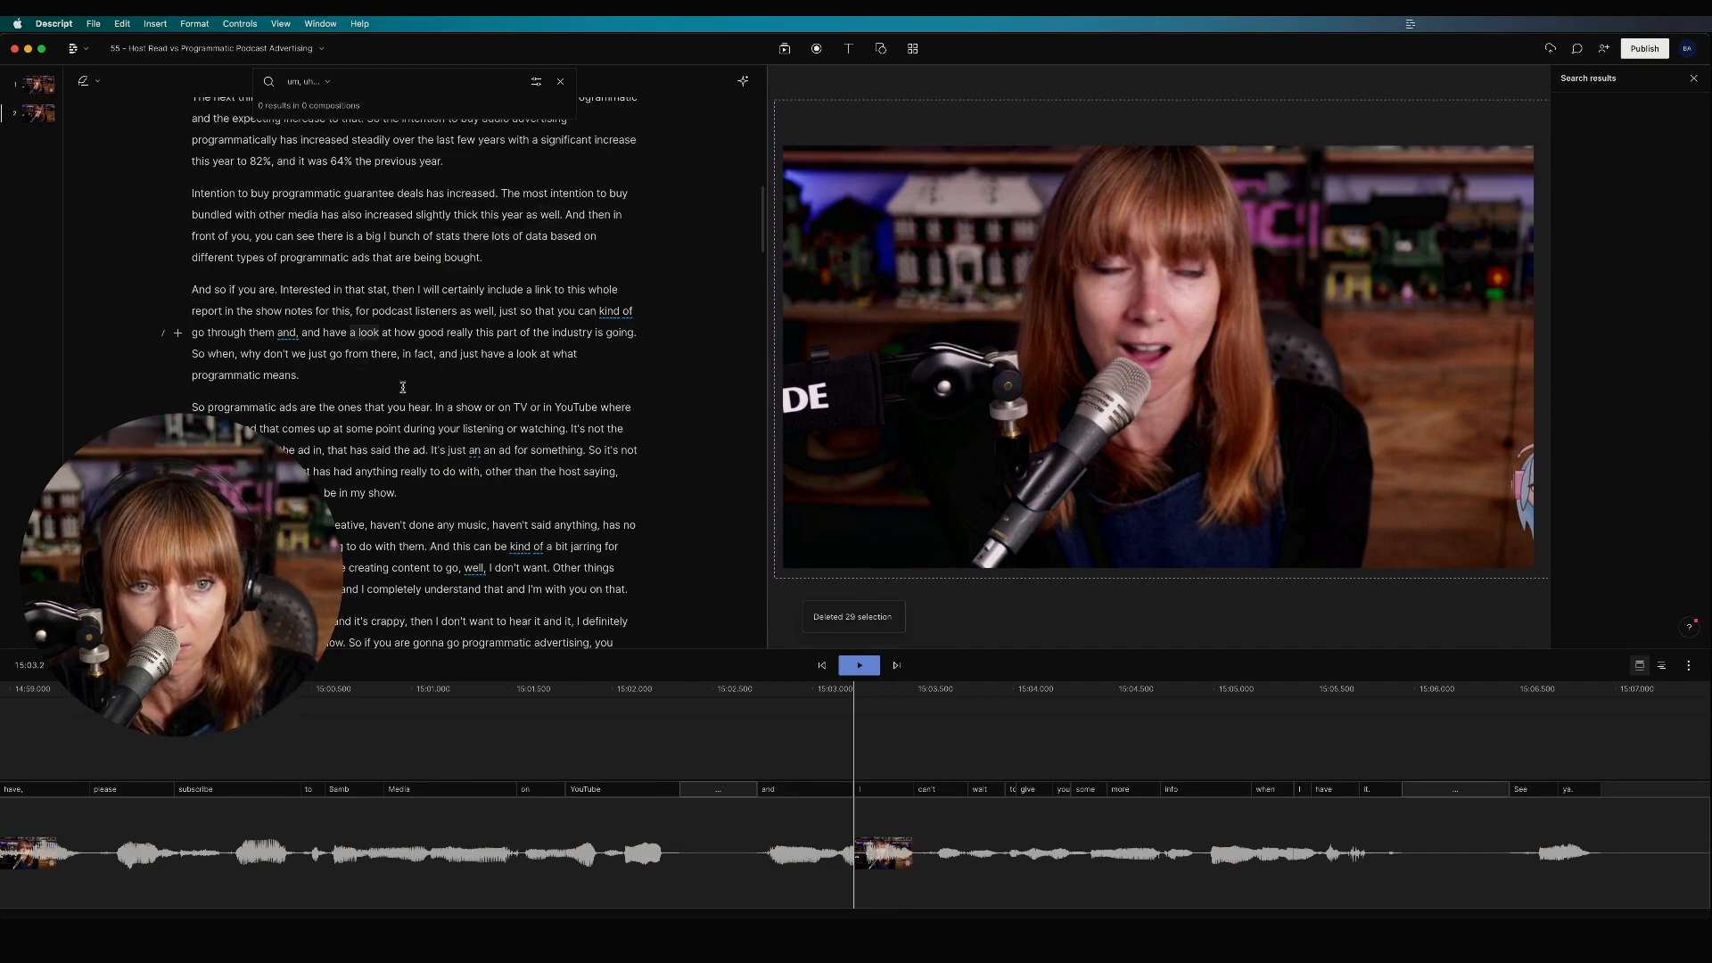
scroll(503, 543, "down", 15)
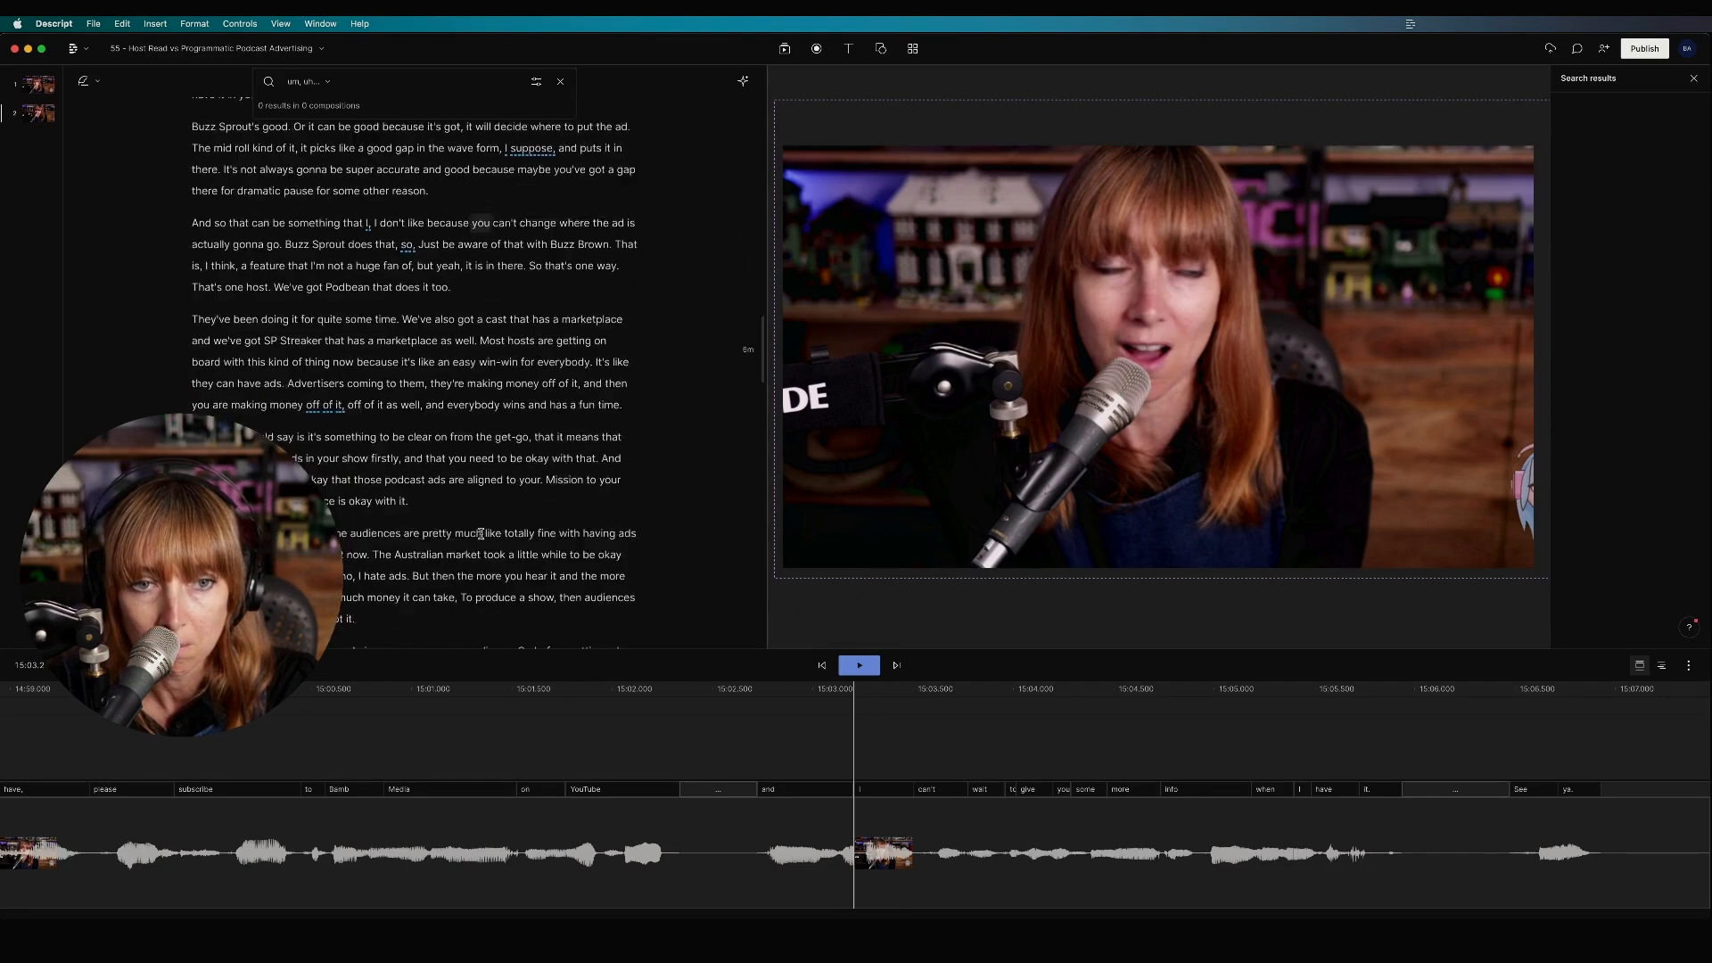
left_click(987, 743)
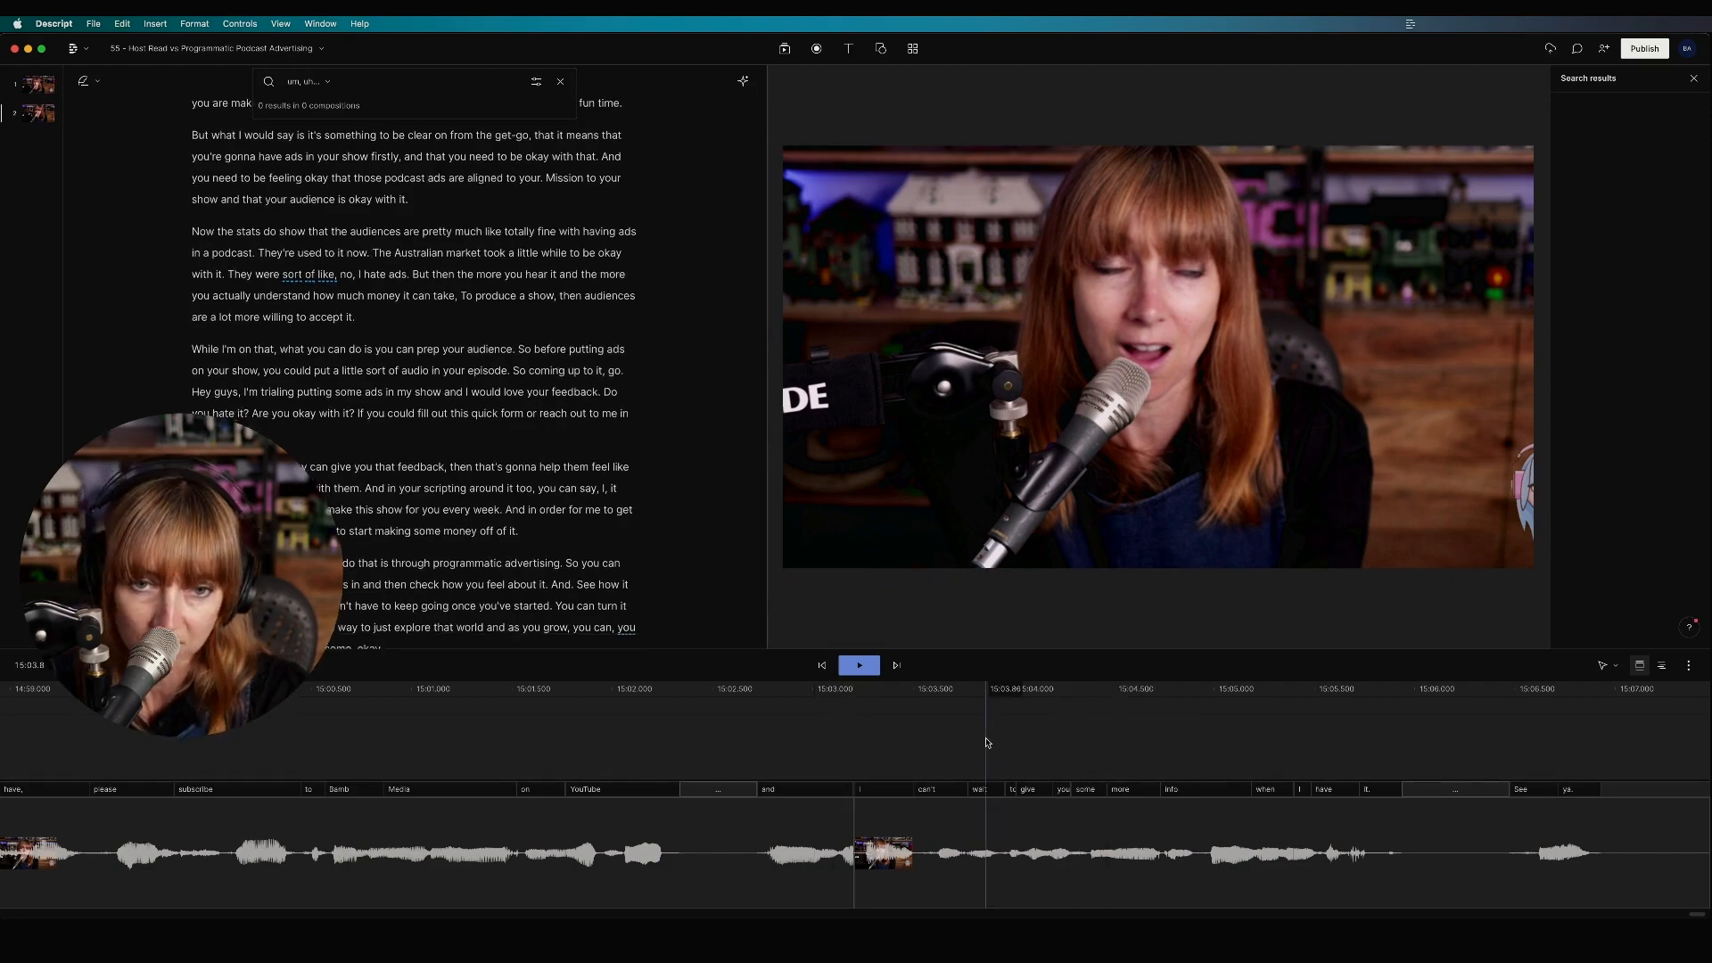
scroll(987, 743, "down", 4)
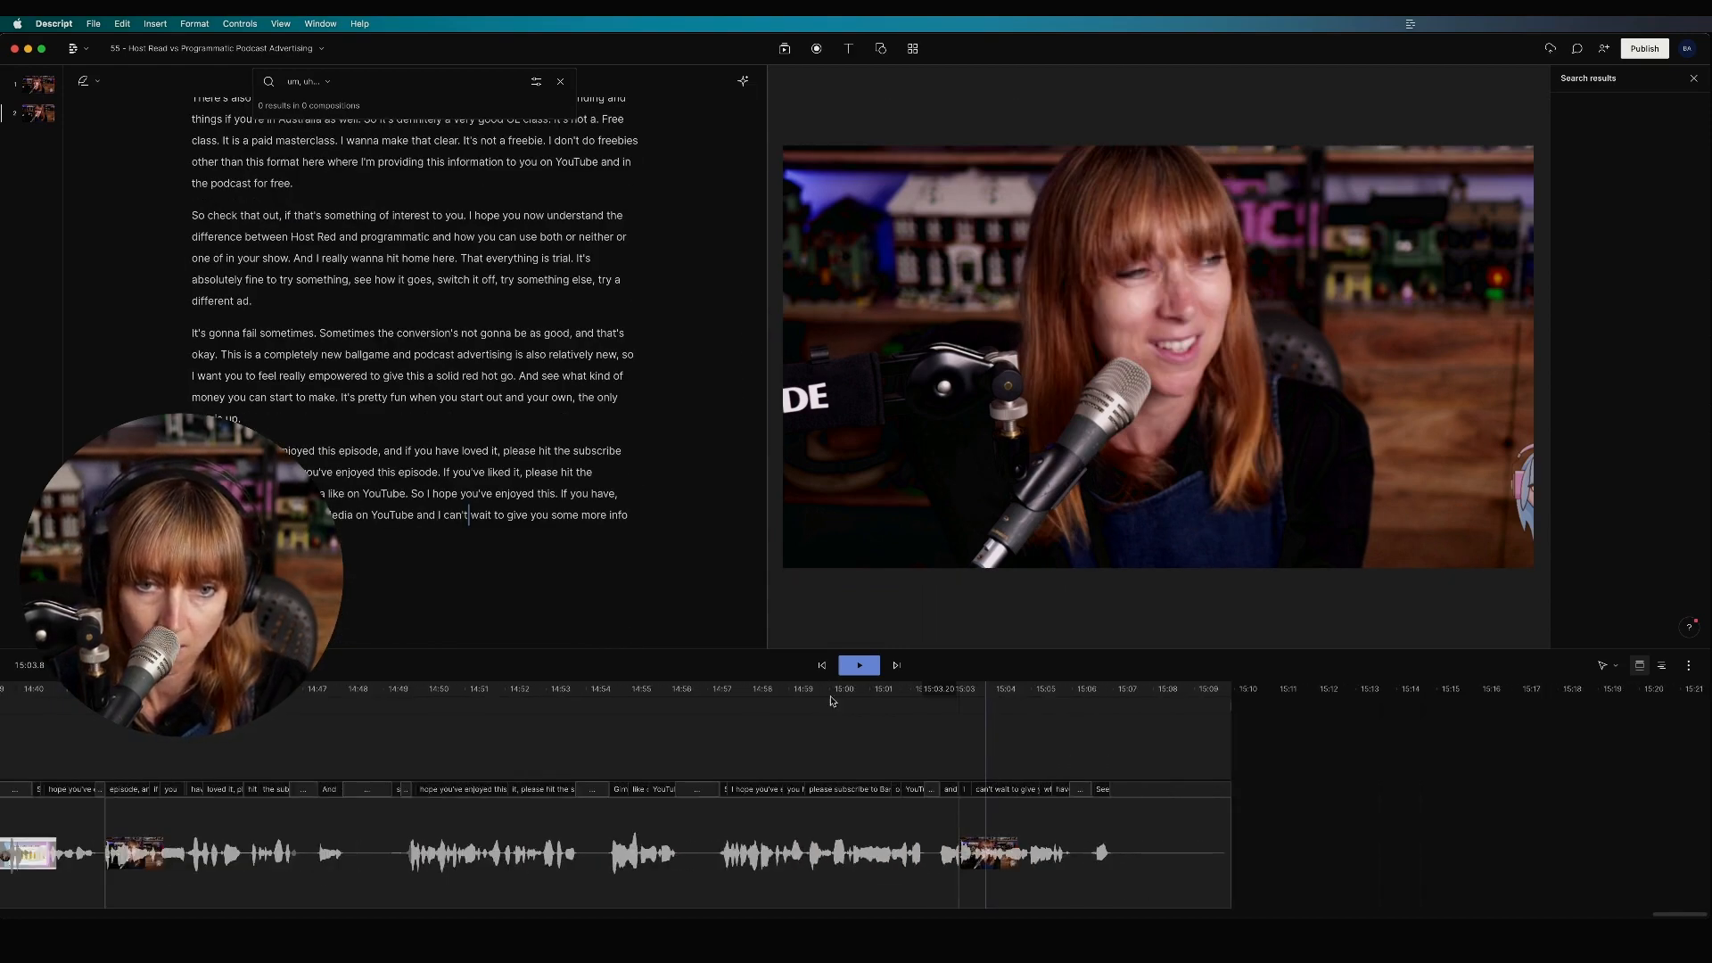
left_click(821, 665)
scroll(955, 726, "down", 10)
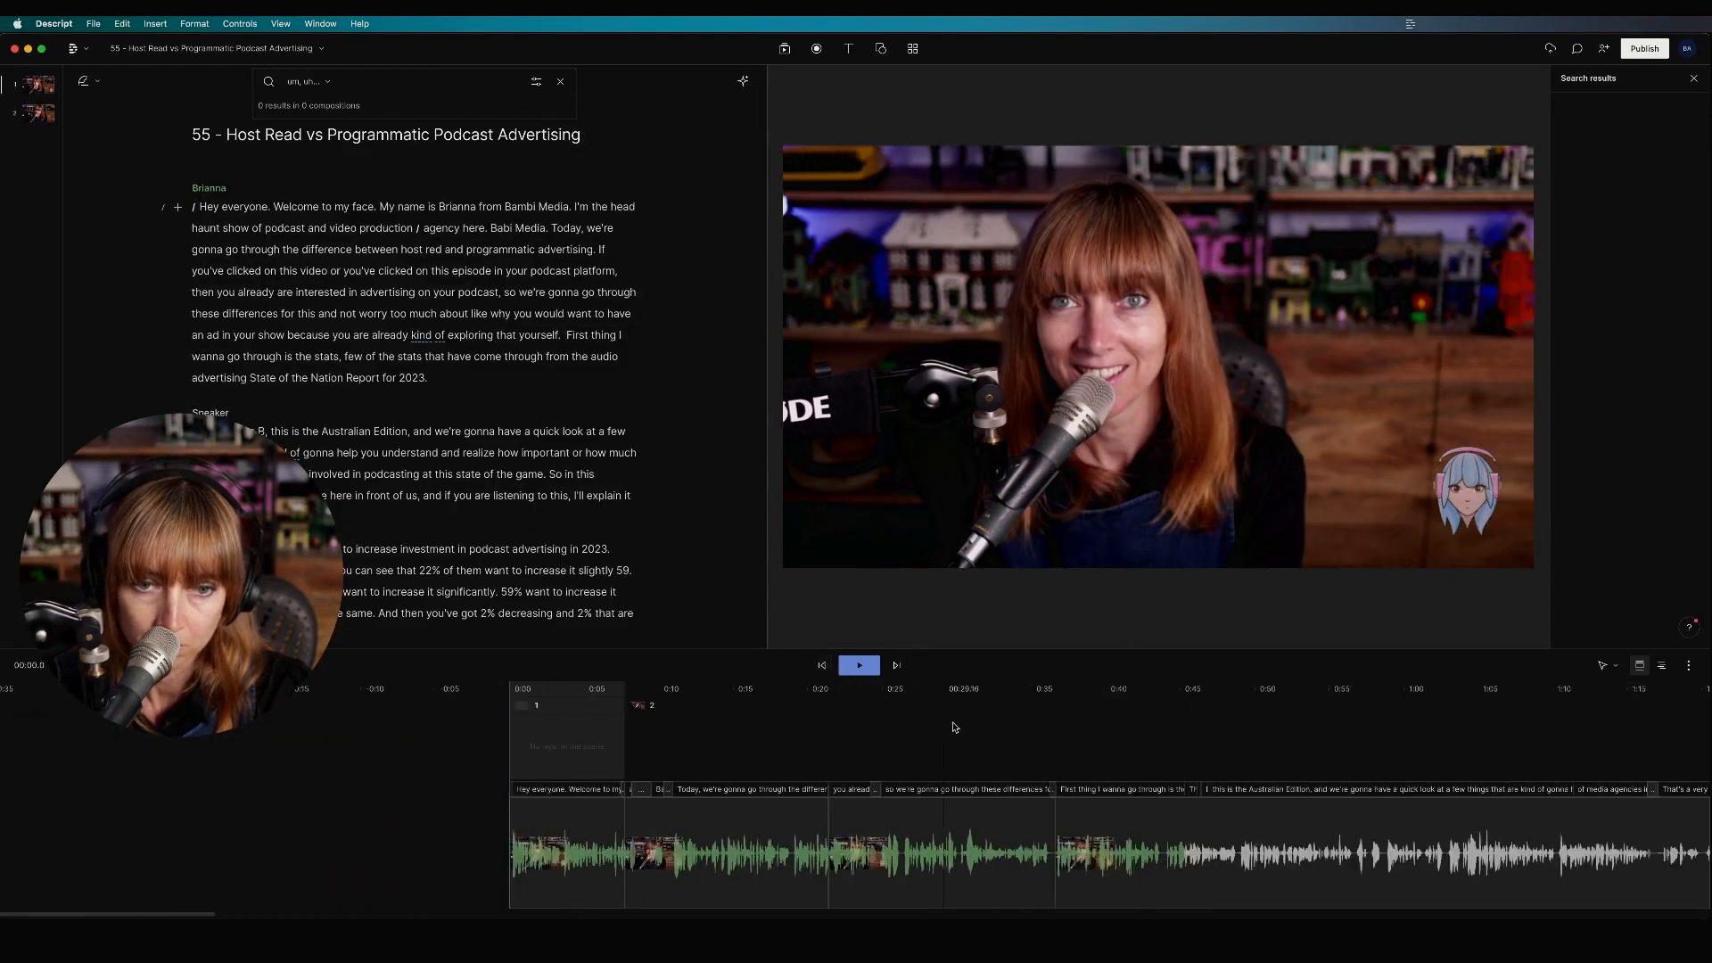
scroll(1162, 800, "right", 10)
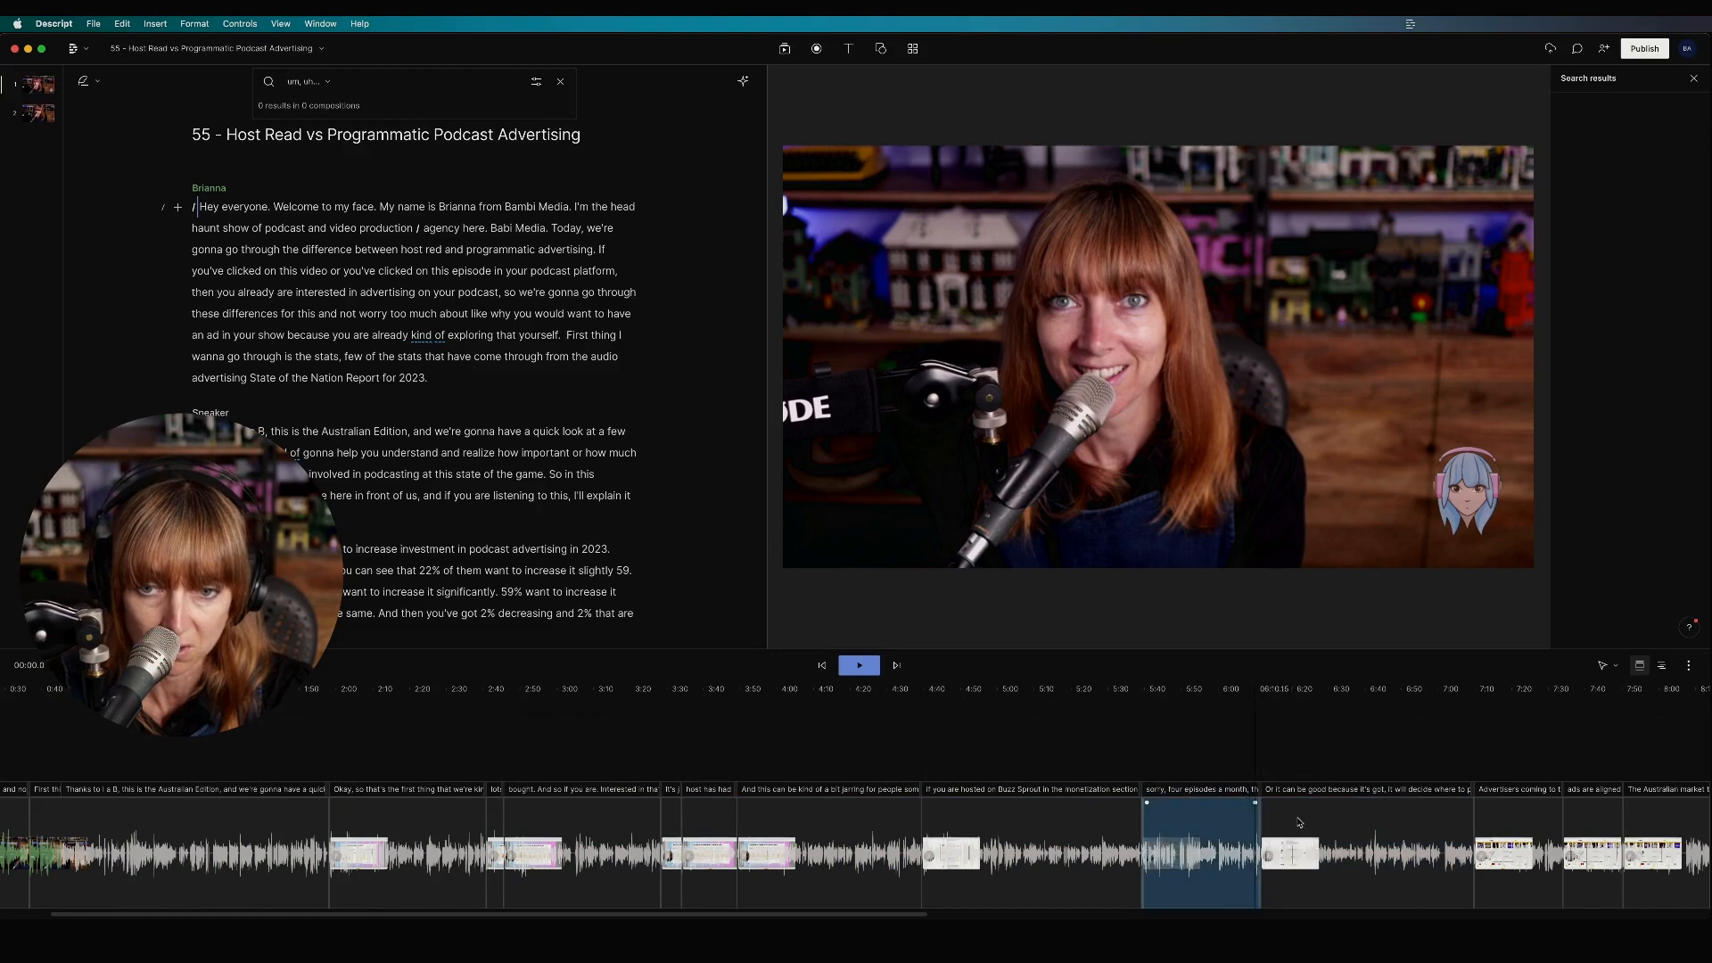
scroll(1566, 856, "right", 15)
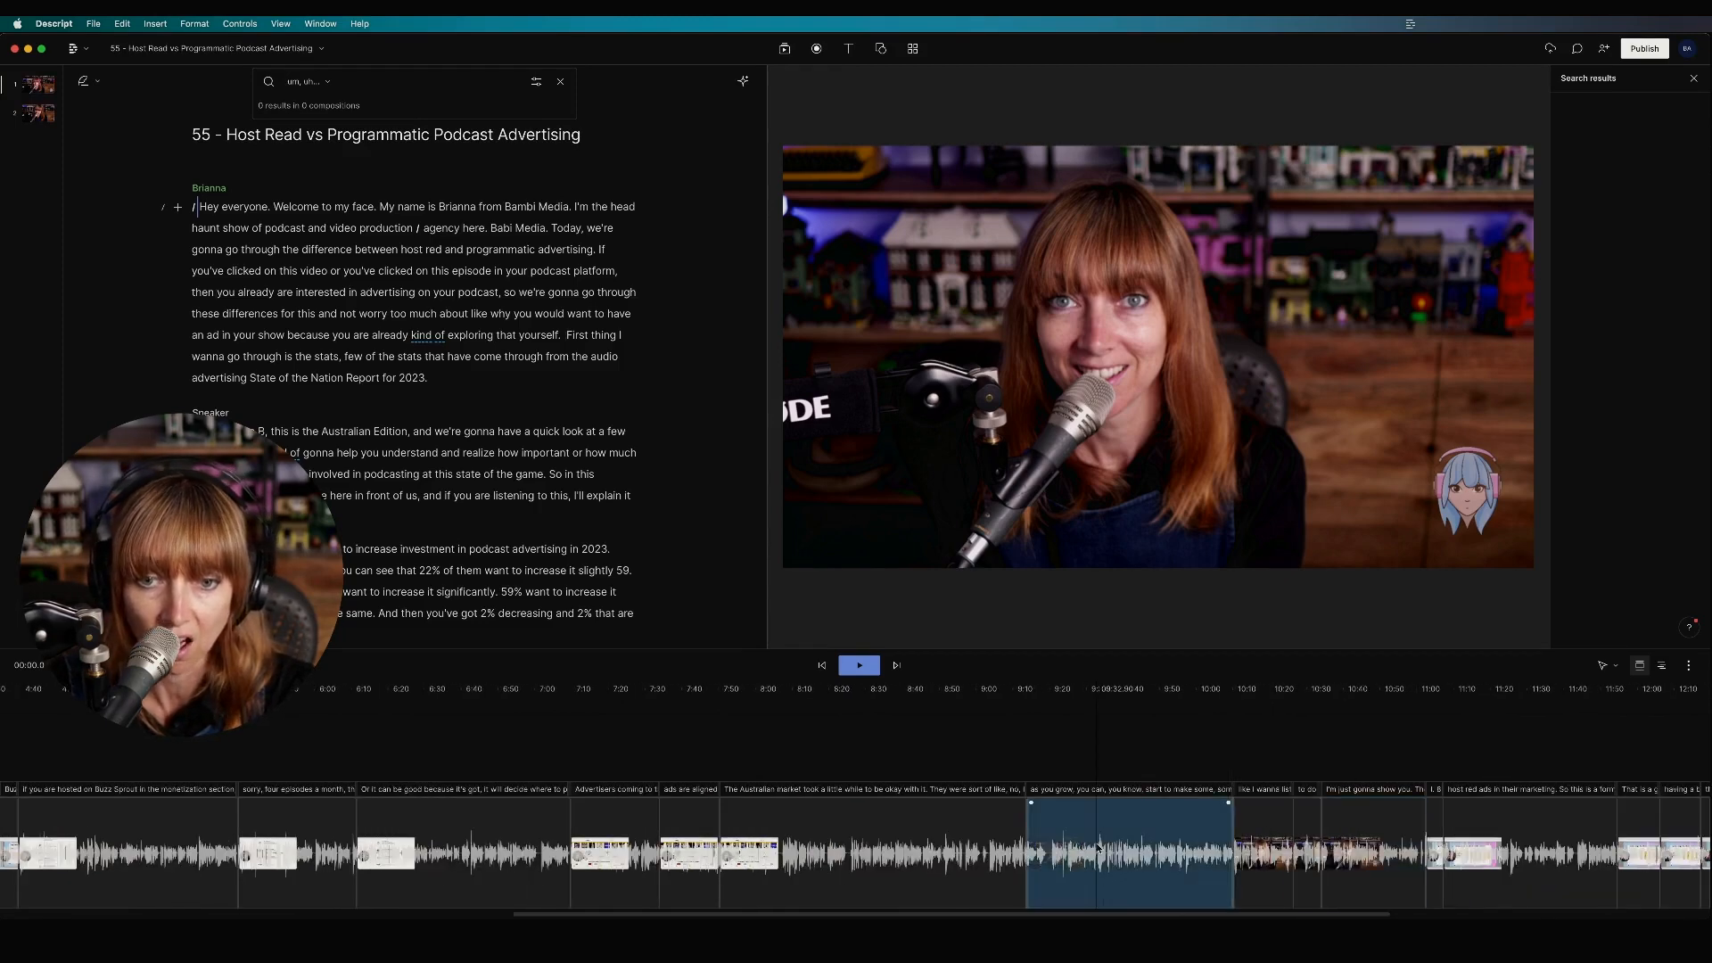
scroll(1303, 850, "right", 2)
scroll(1303, 850, "right", 6)
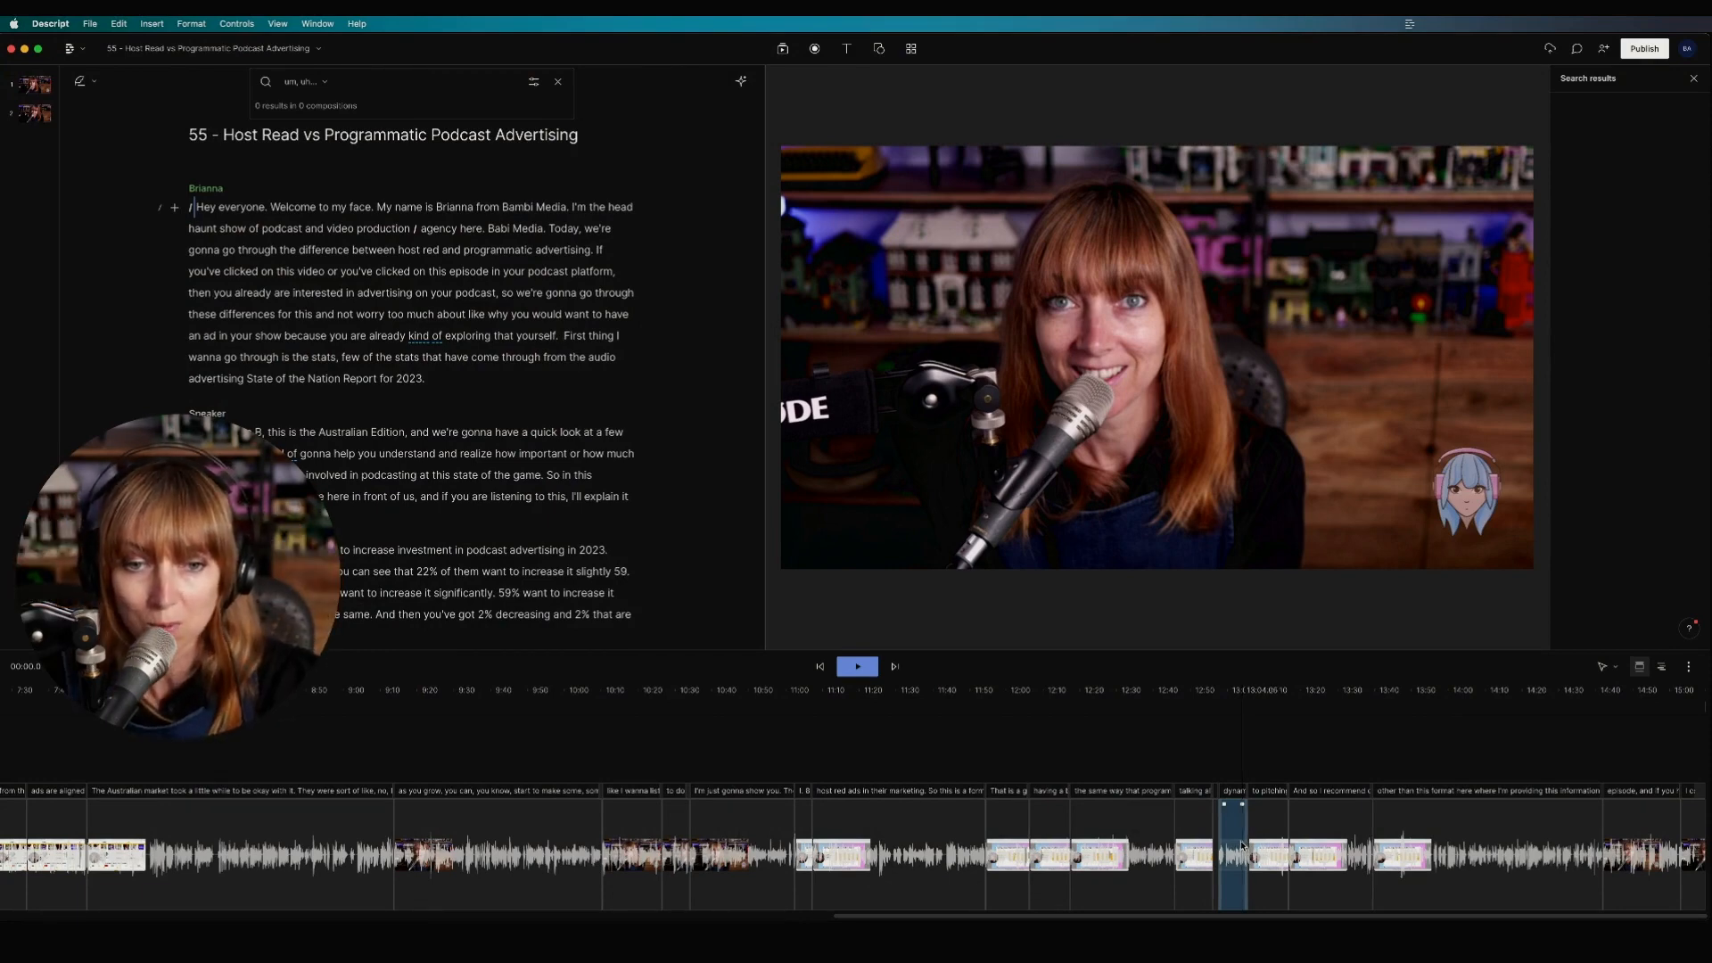
scroll(689, 746, "left", 10)
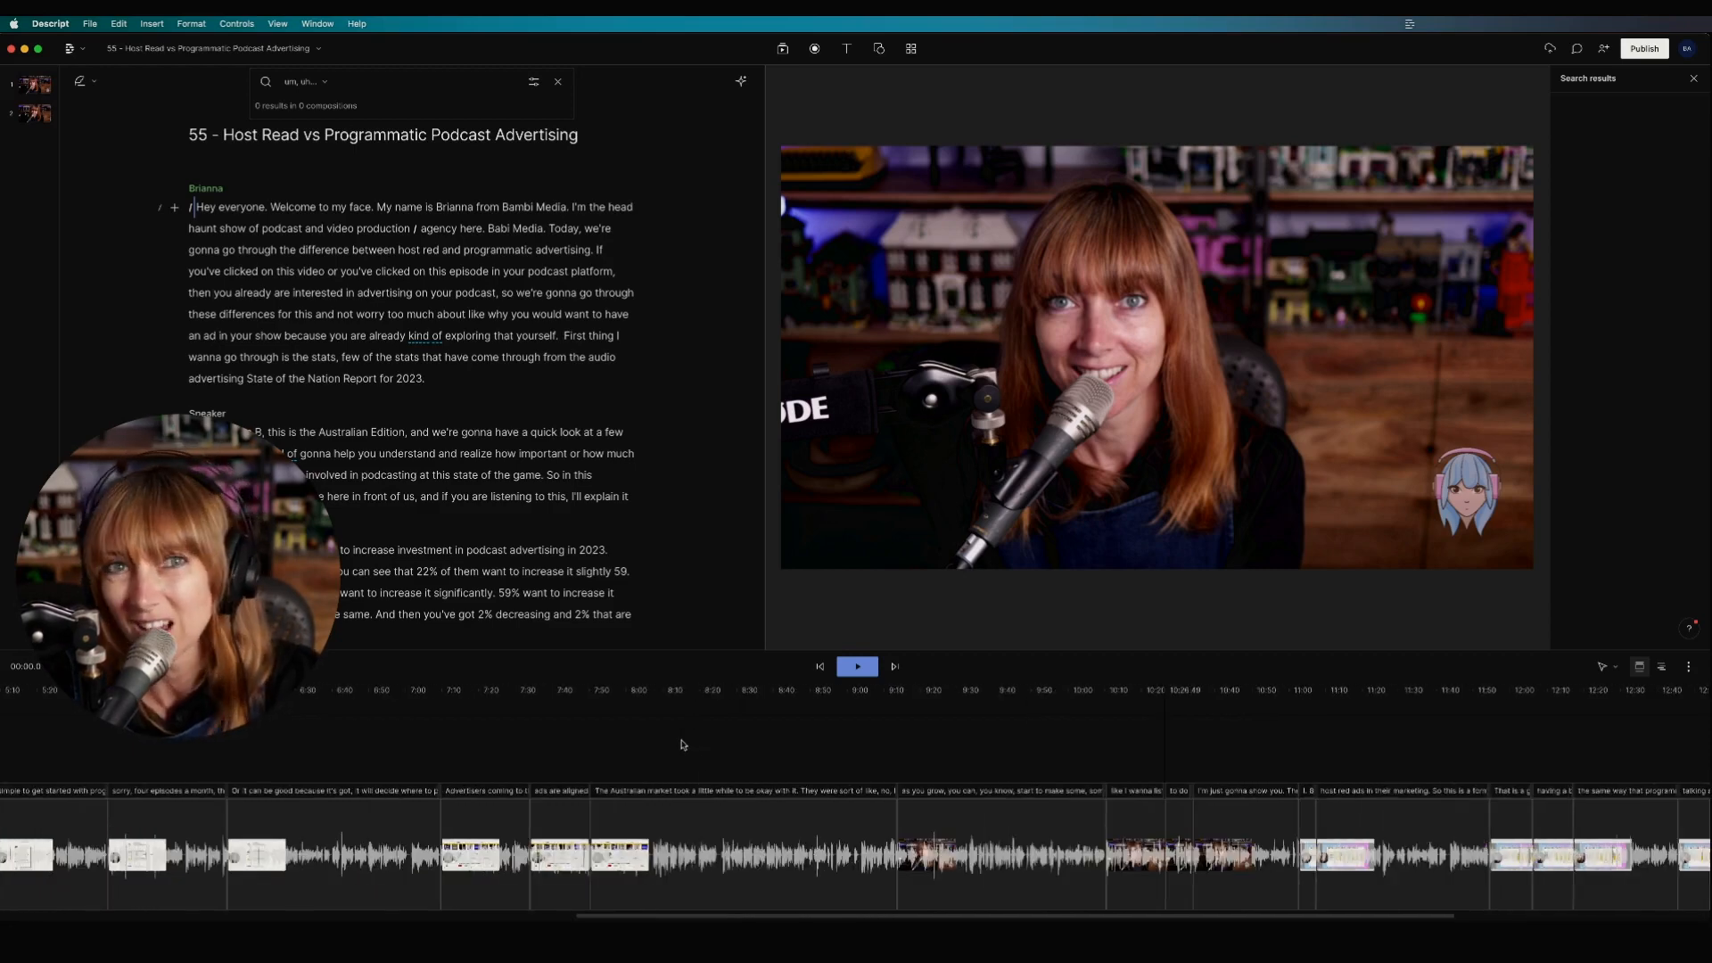
scroll(664, 745, "left", 17)
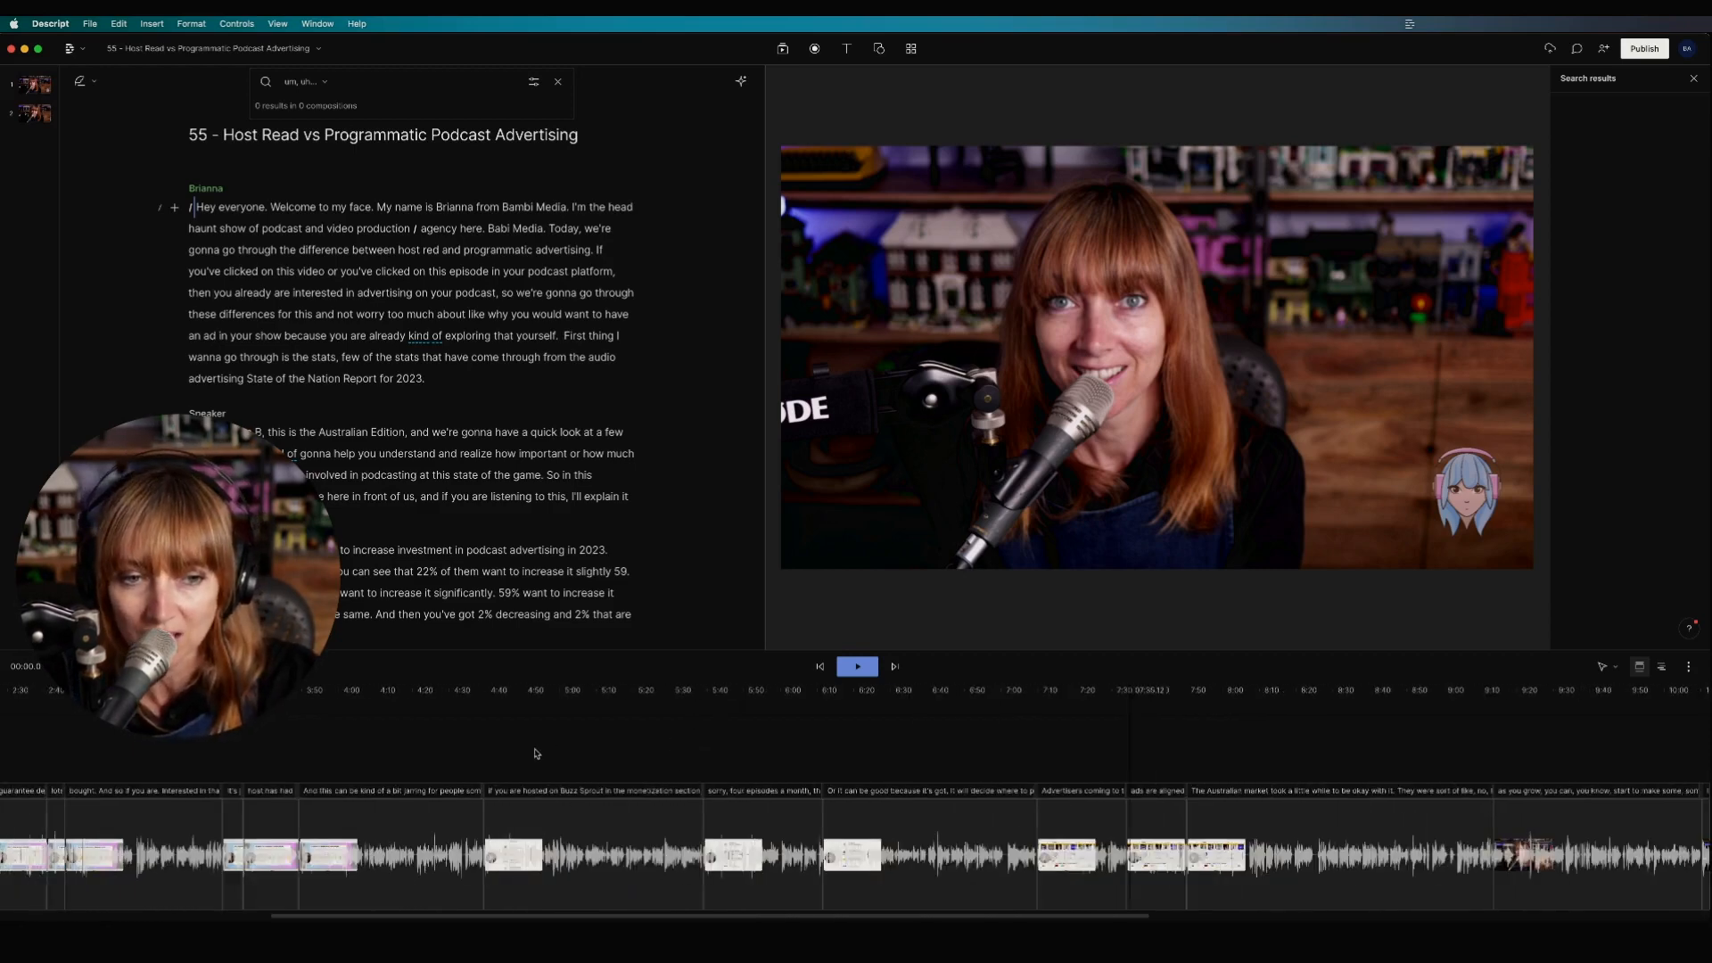
scroll(537, 753, "left", 1)
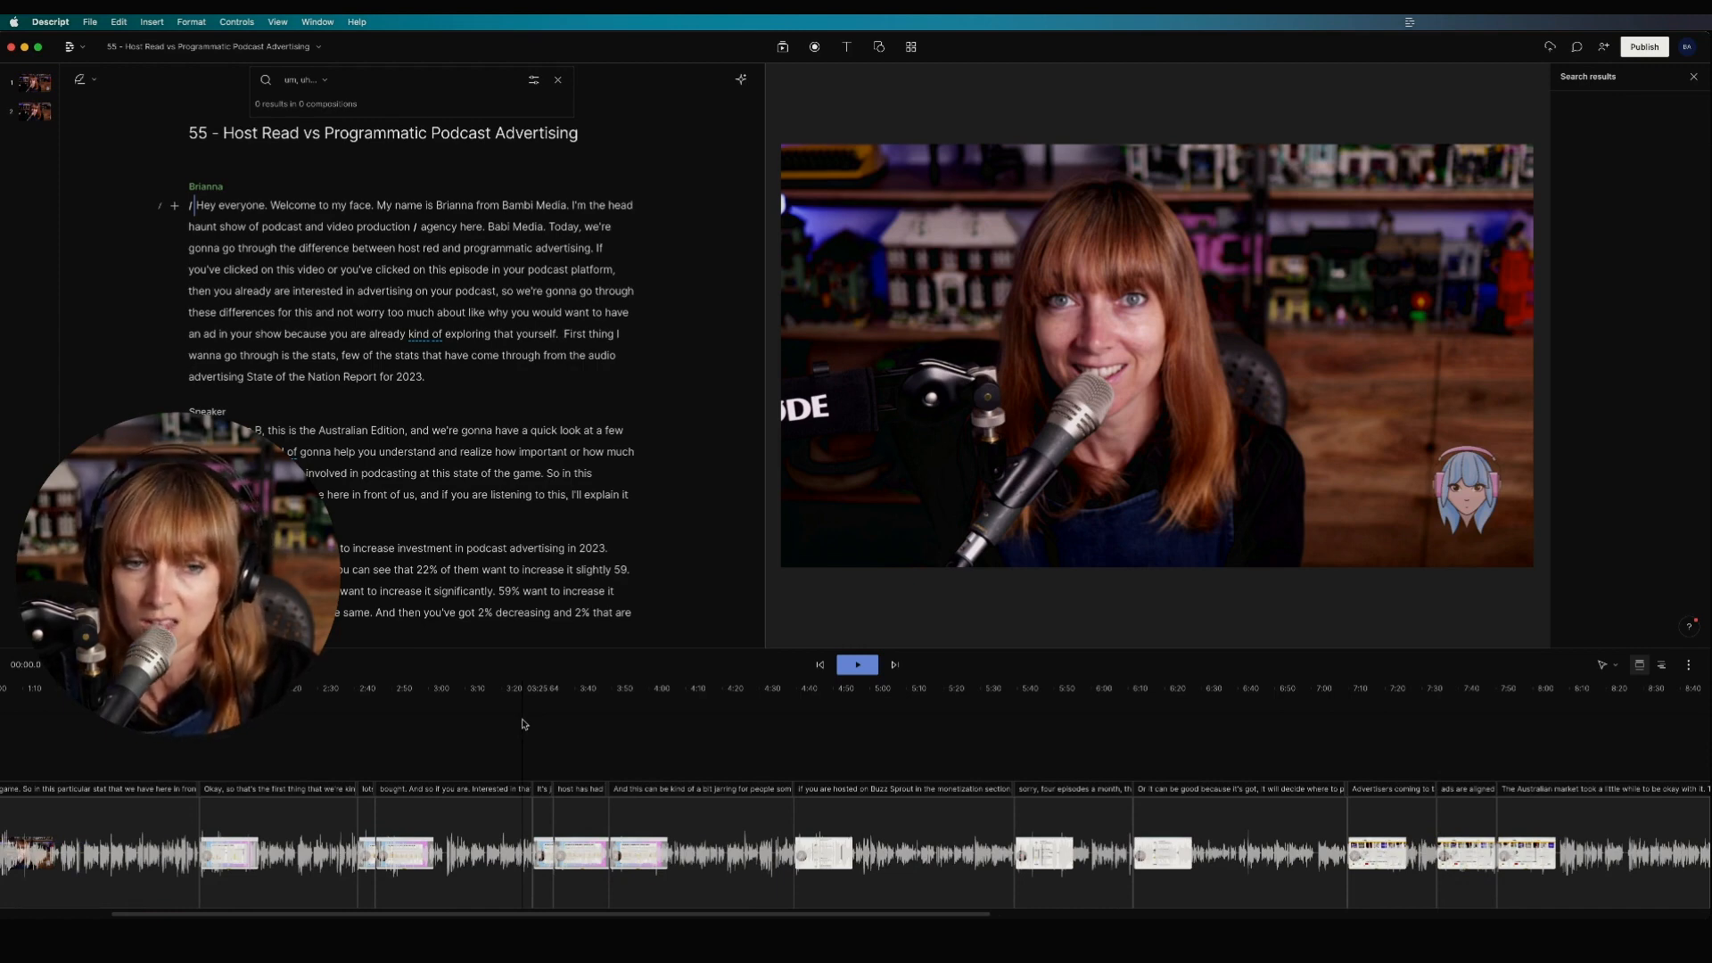
Step: Play from 03:25 while zooming the timeline in, stopping at 03:35.5
left_click(528, 723)
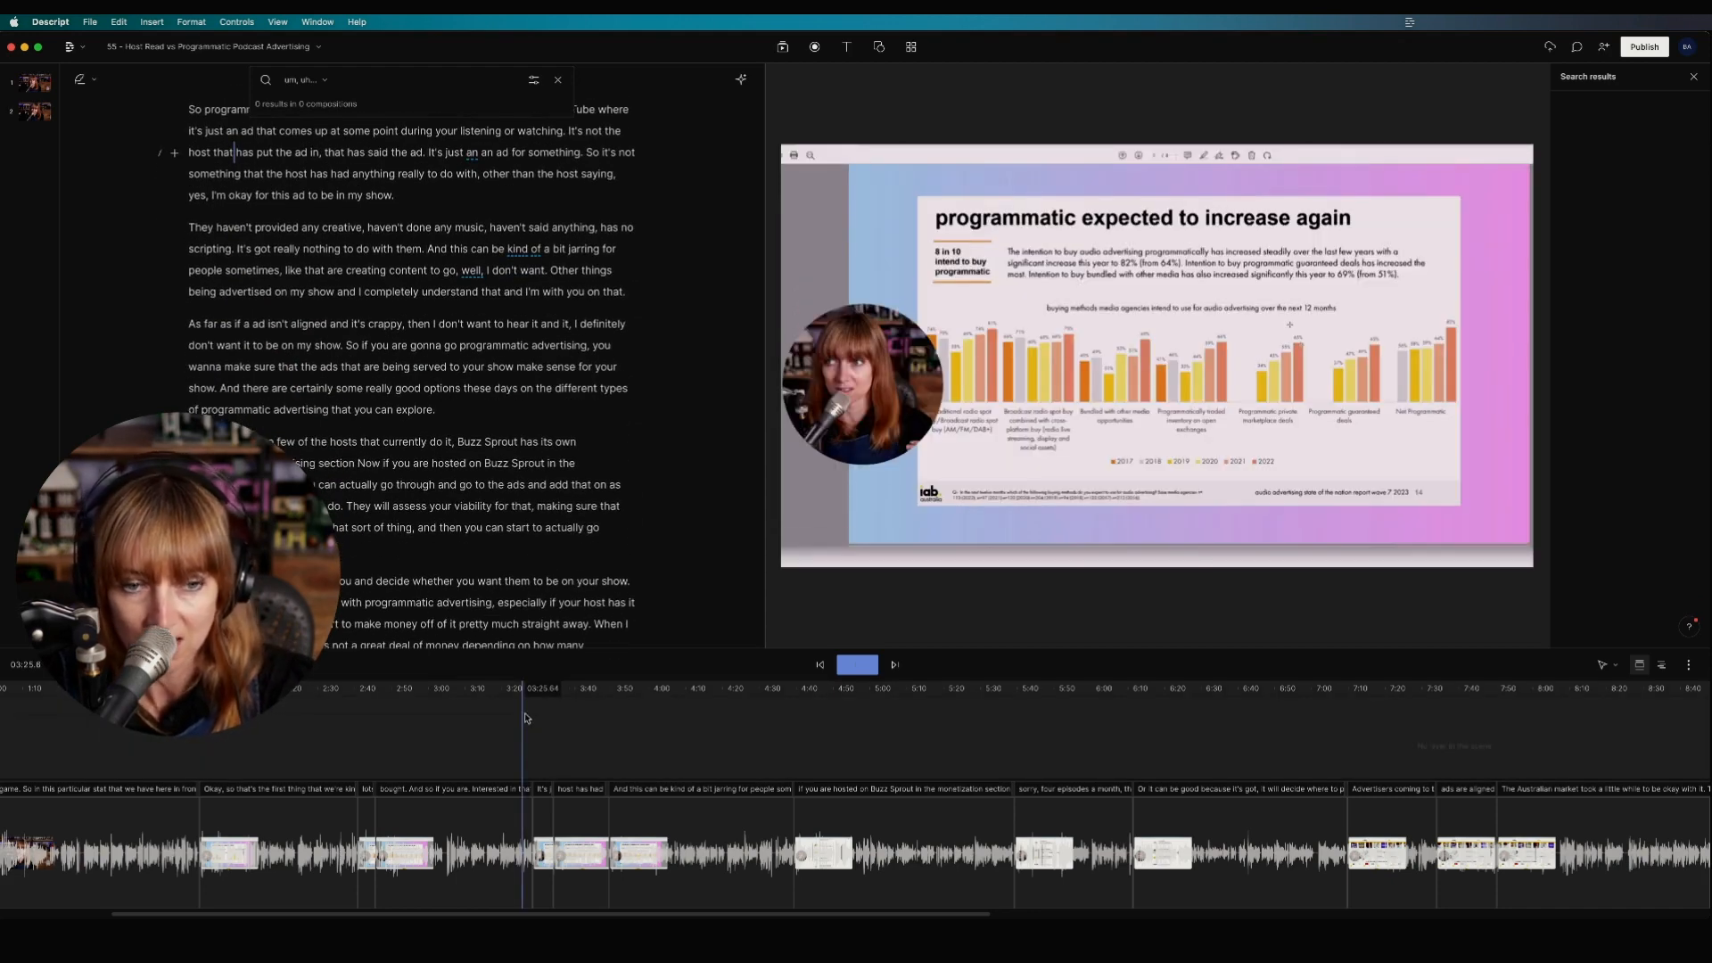
key("space")
key("super+equal")
key("super+equal")
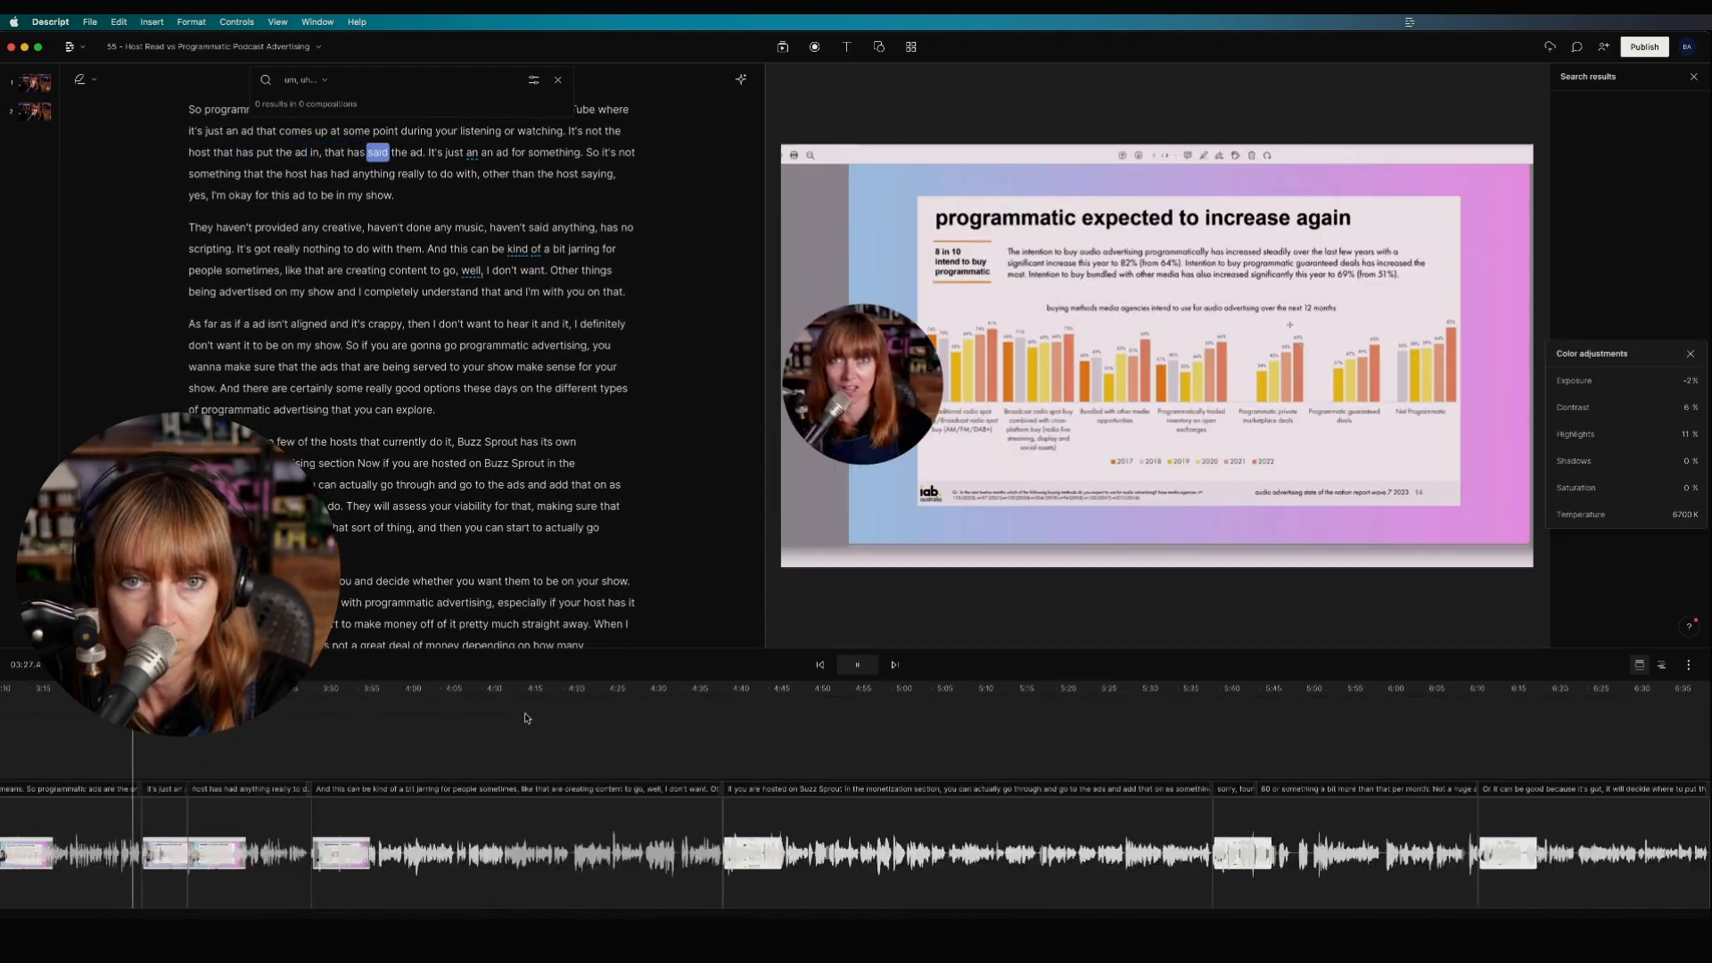
key("super+equal")
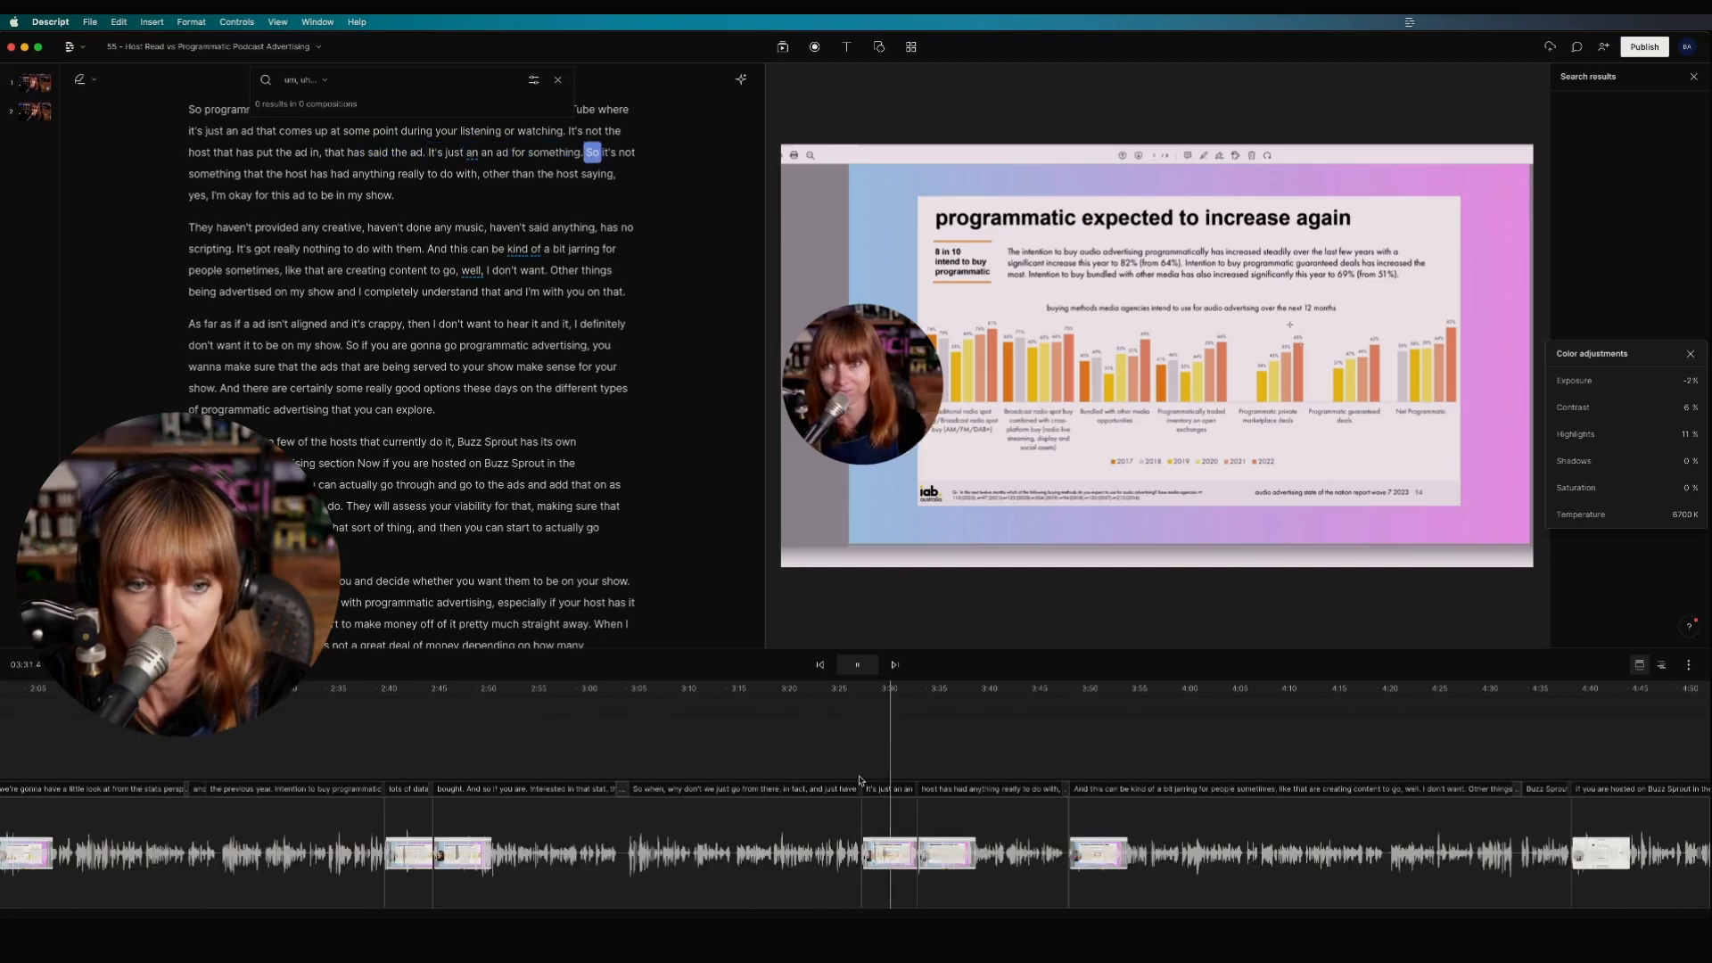
key("super+equal")
key("super+equal")
key("super+equal")
key("super+equal")
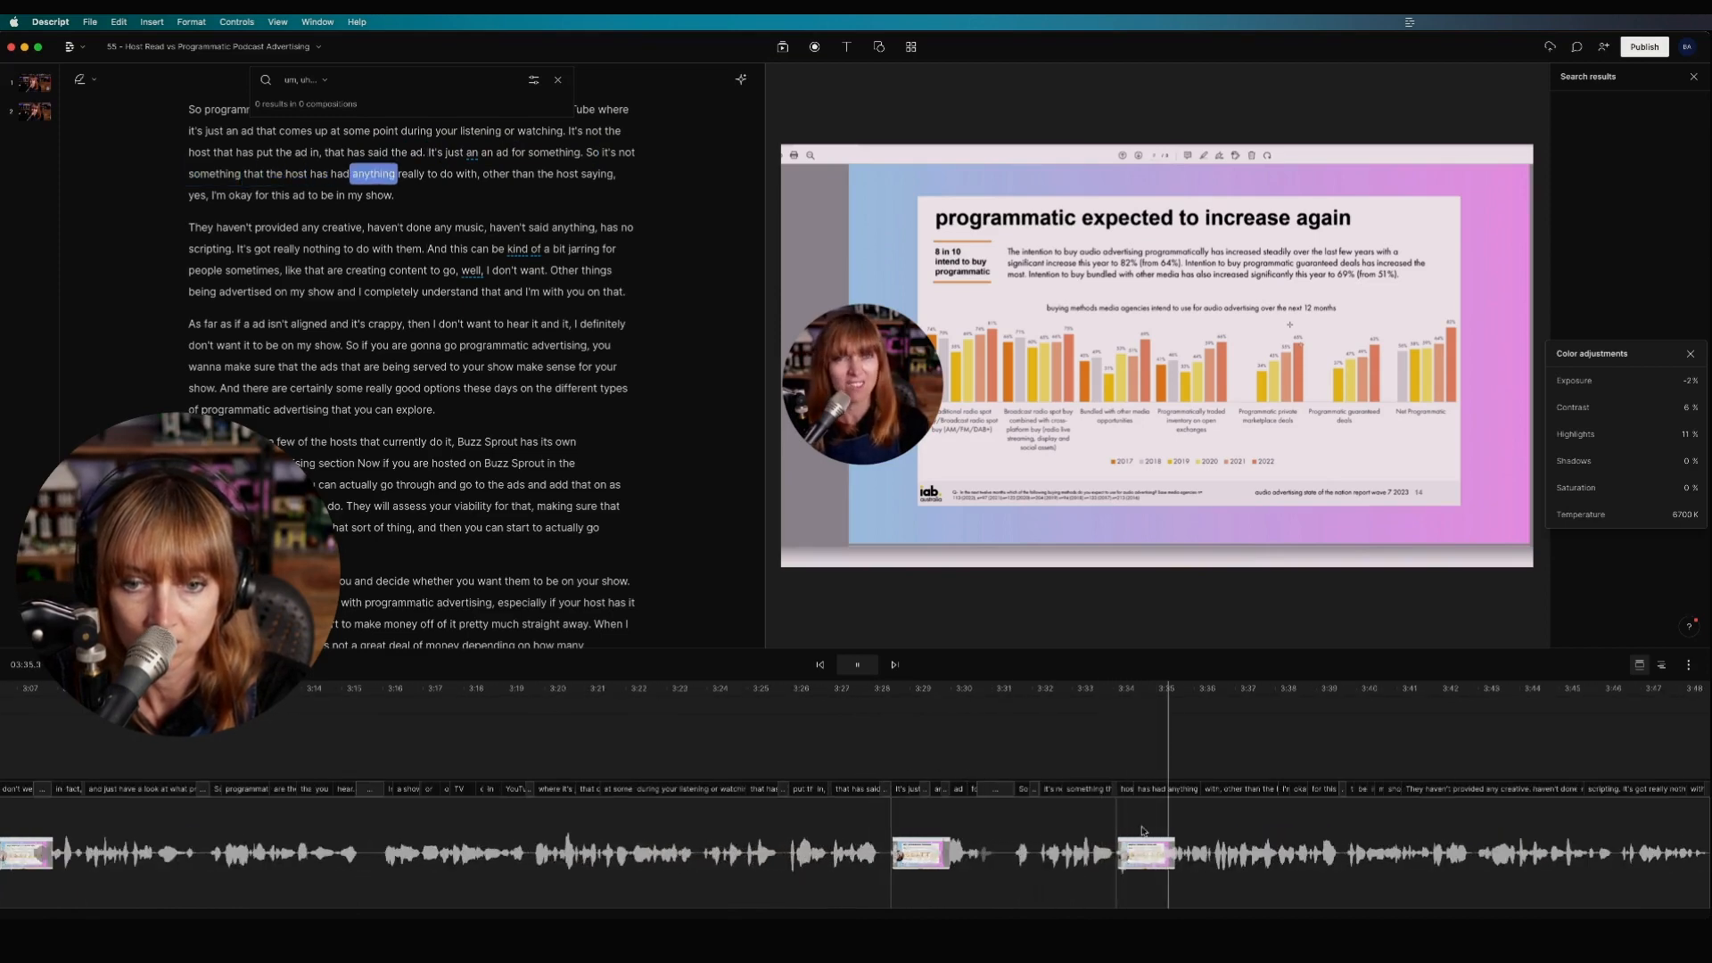
key("space")
key("super+equal")
key("super+equal")
Step: Extend the start of the 03:34.0 clip to reveal the cut word and check the join
left_click(1199, 827)
key("super+equal")
key("super+equal")
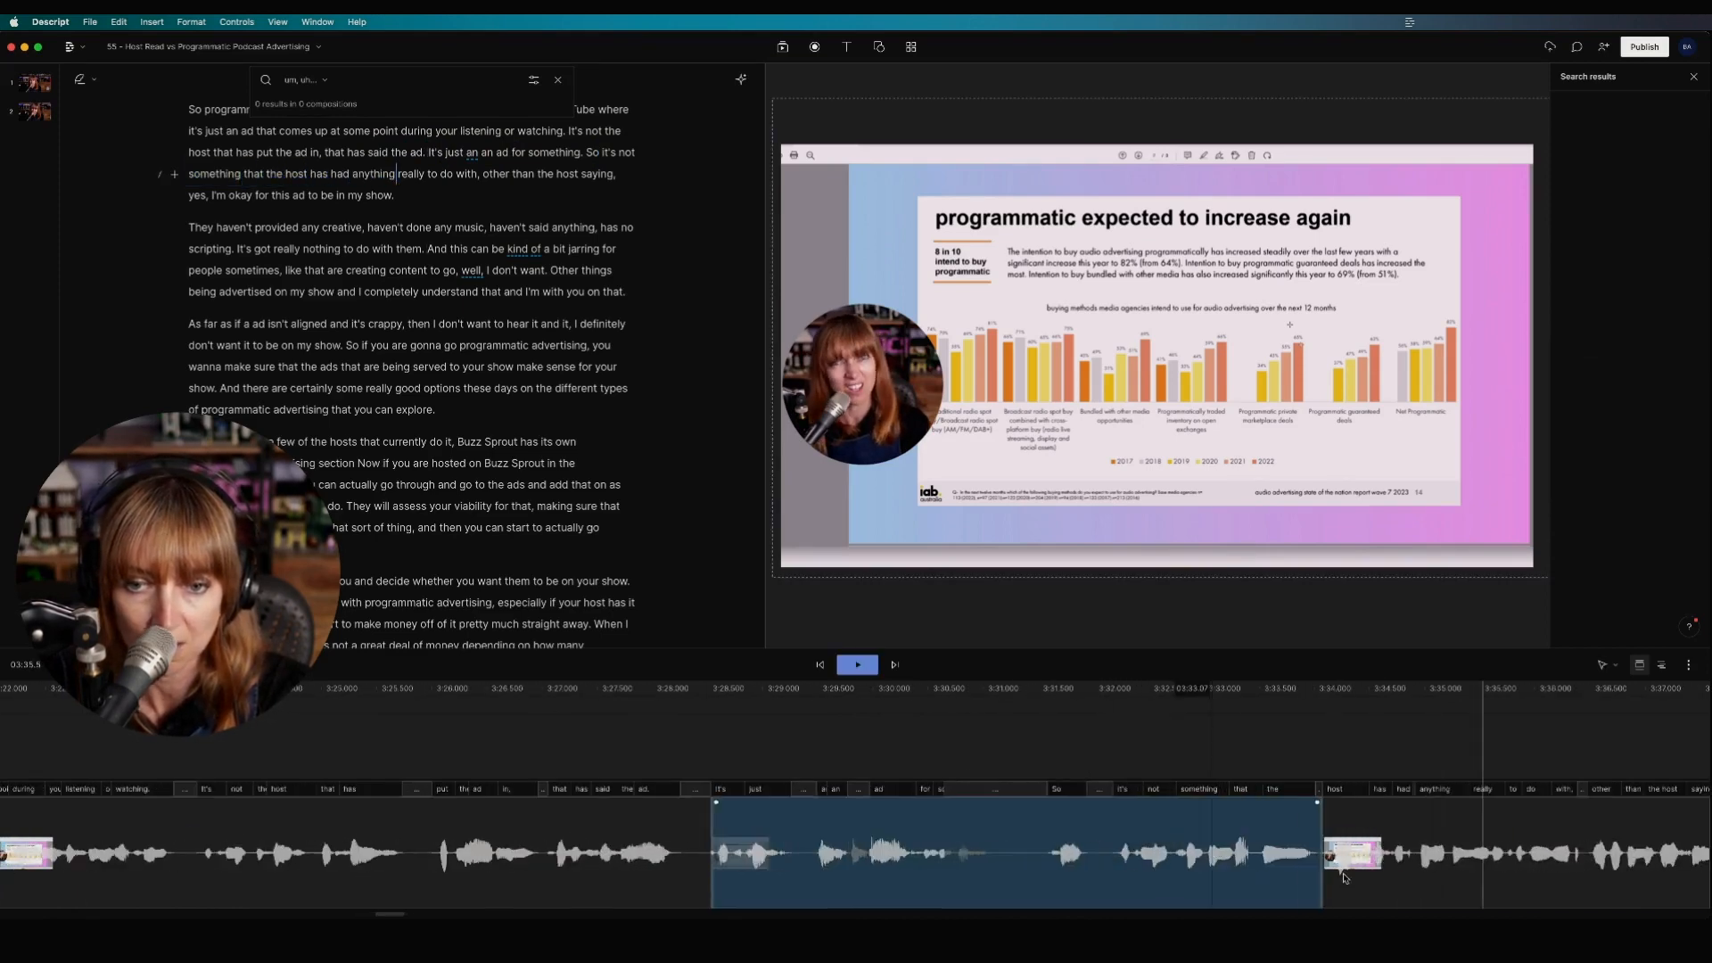
left_click(1343, 878)
mouse_move(1309, 858)
left_mouse_down()
mouse_move(1263, 864)
mouse_move(1326, 860)
left_mouse_up()
left_click(1004, 848)
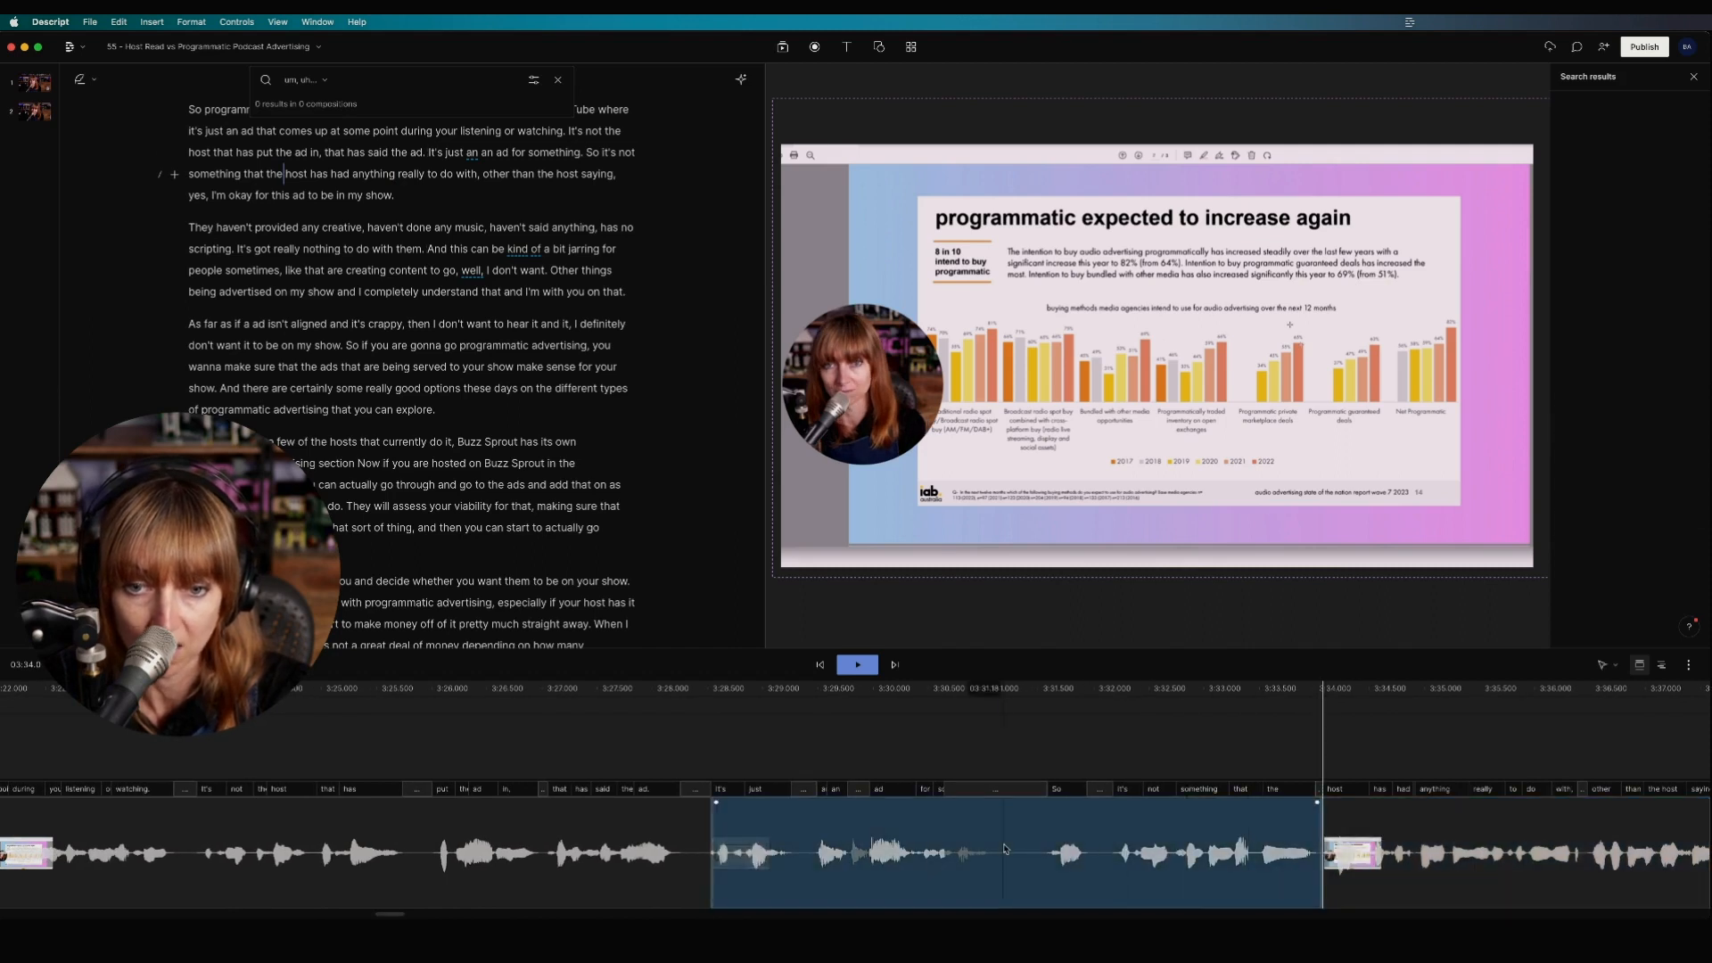
key("space")
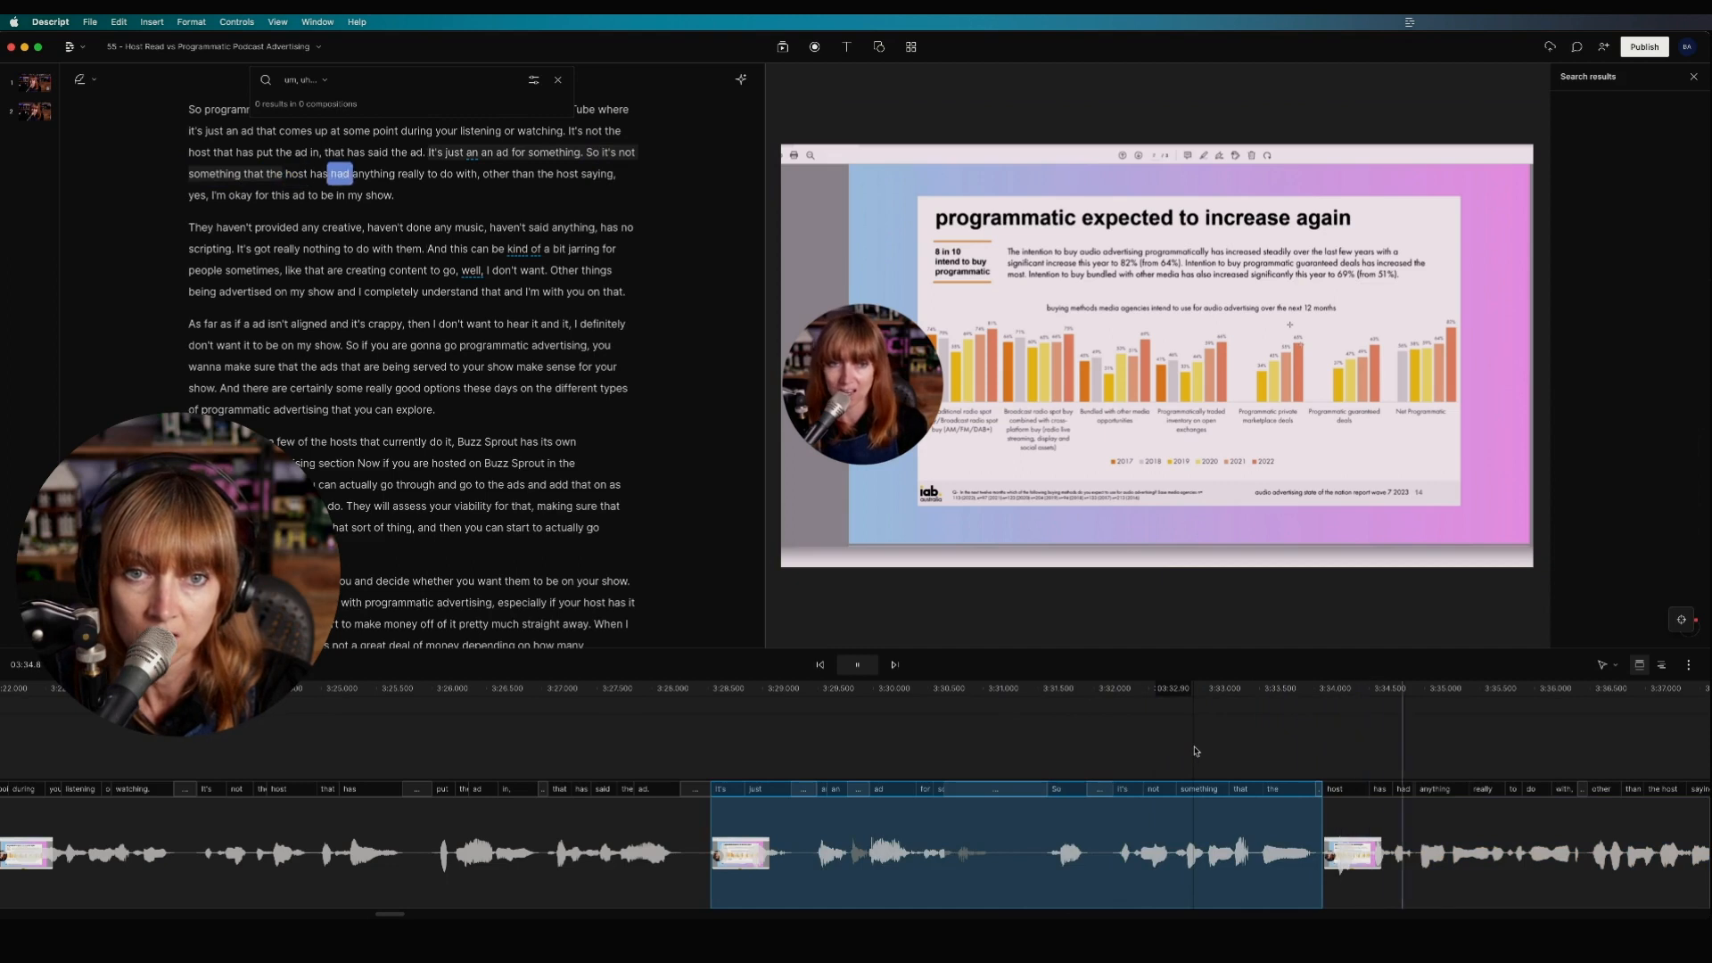
key("space")
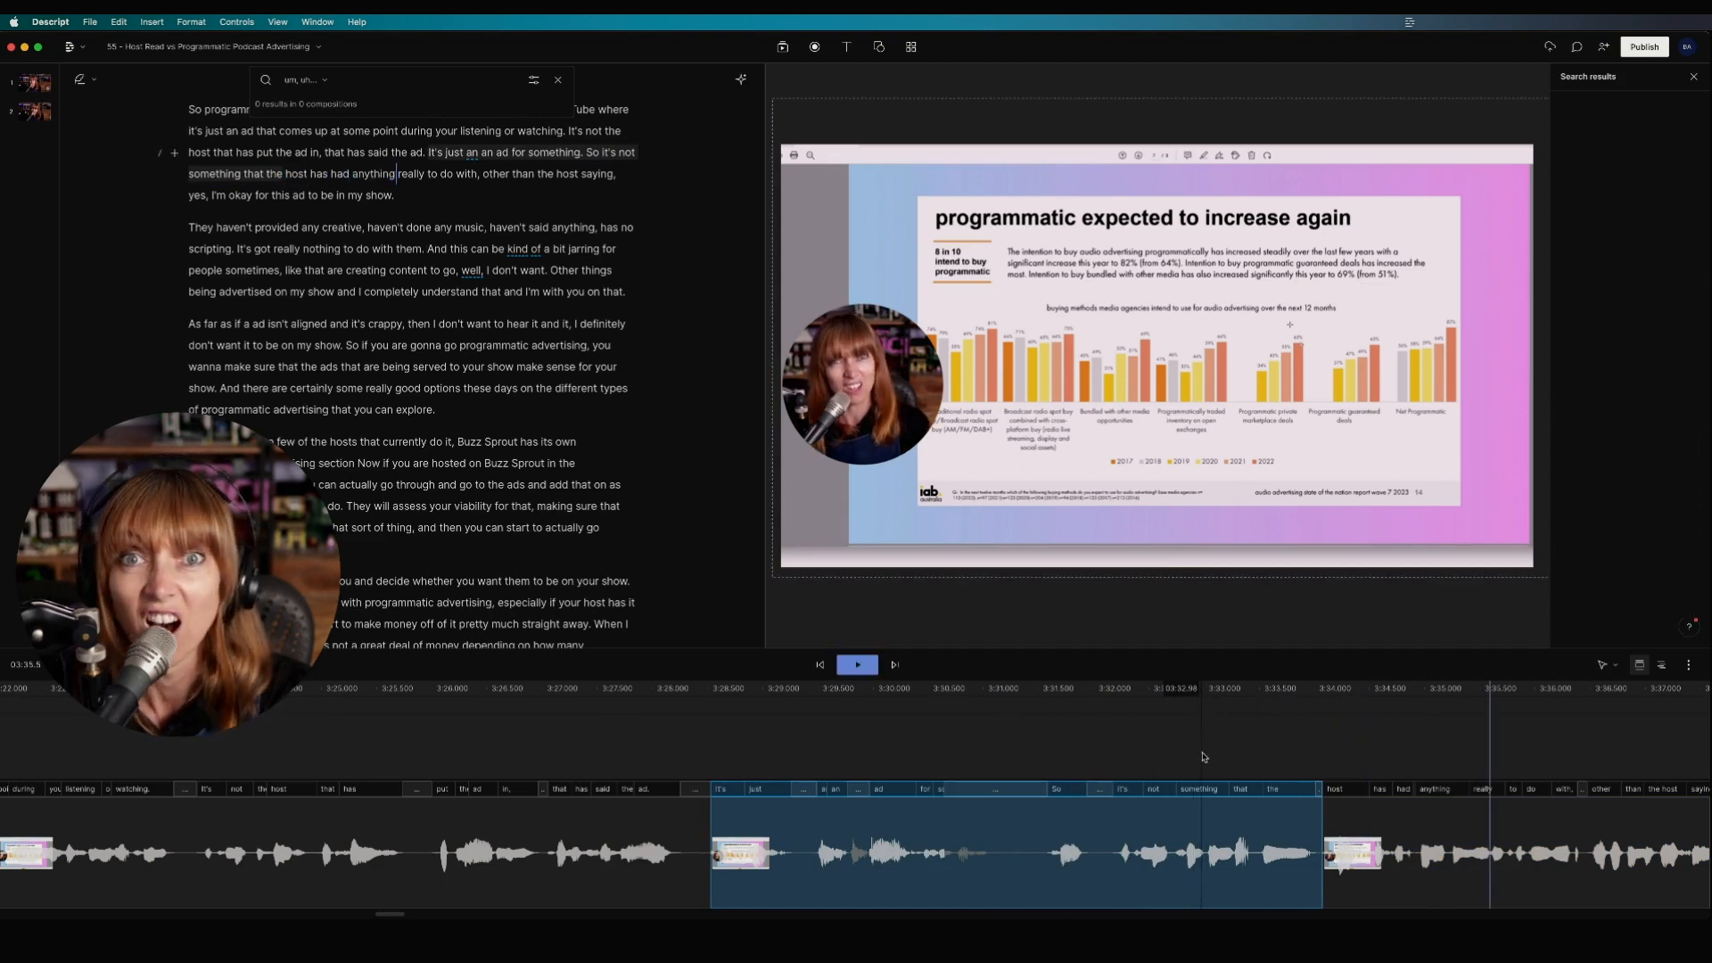
Step: Review the gap after 'said the ad.', close the search results, and select the following clip
scroll(1083, 829, "down", 5)
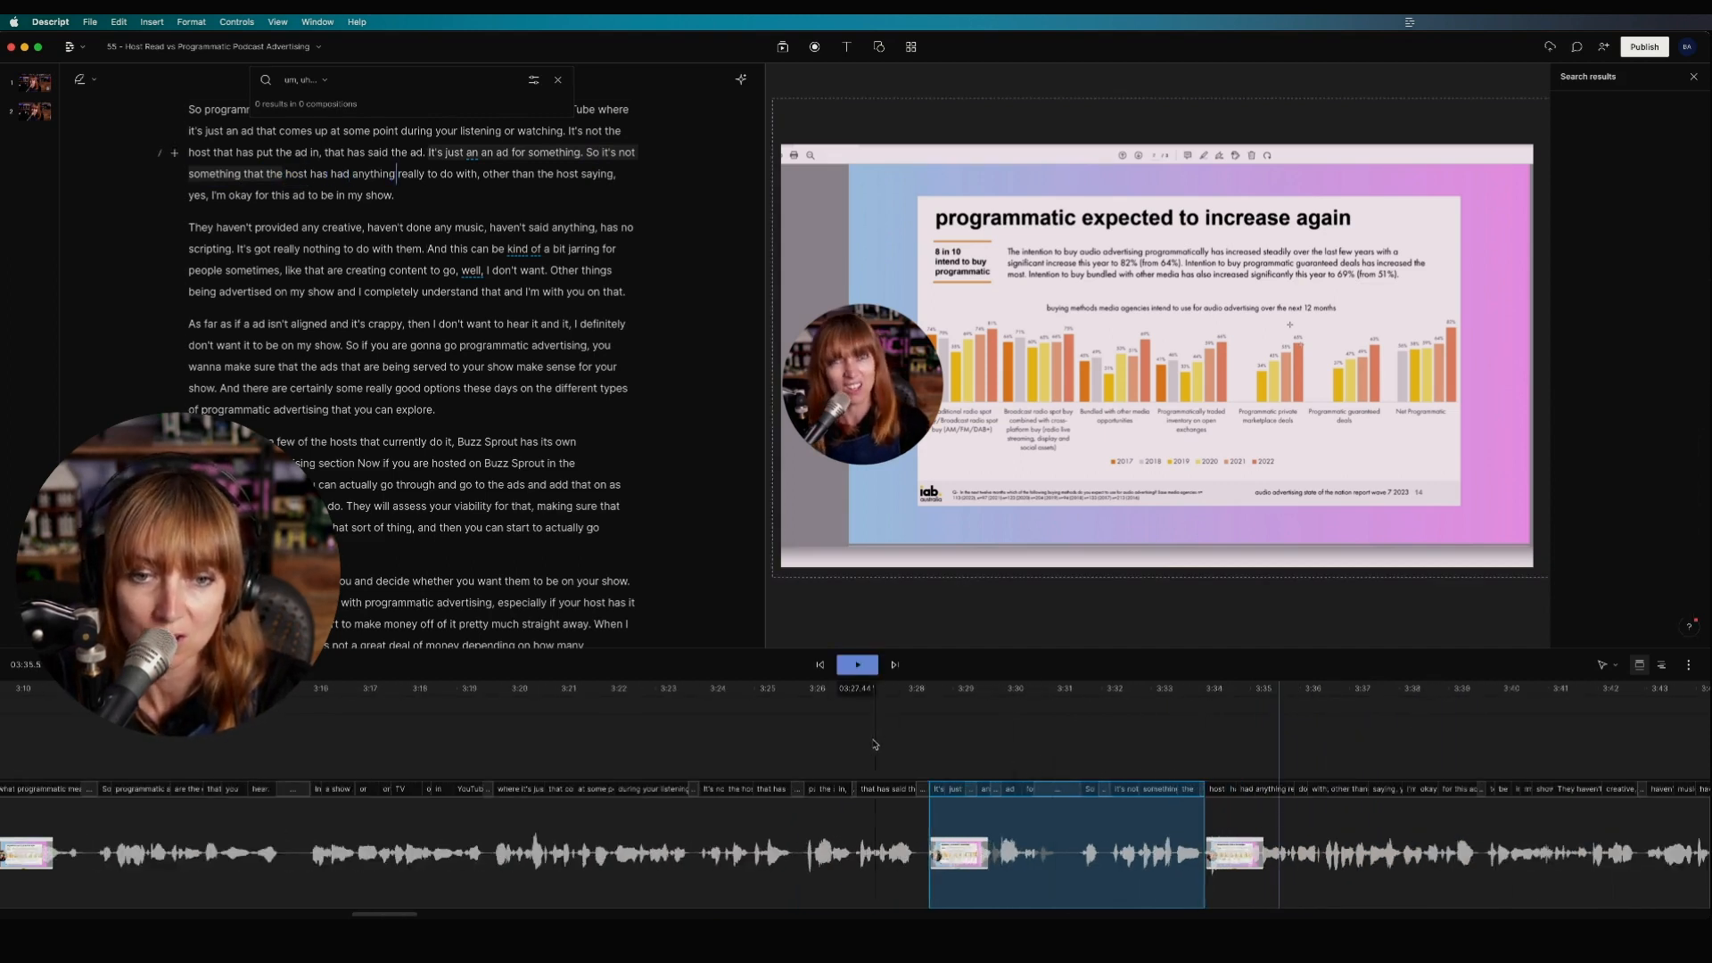
left_click(861, 747)
scroll(913, 750, "up", 5)
scroll(951, 873, "up", 2)
left_click(386, 835)
key("space")
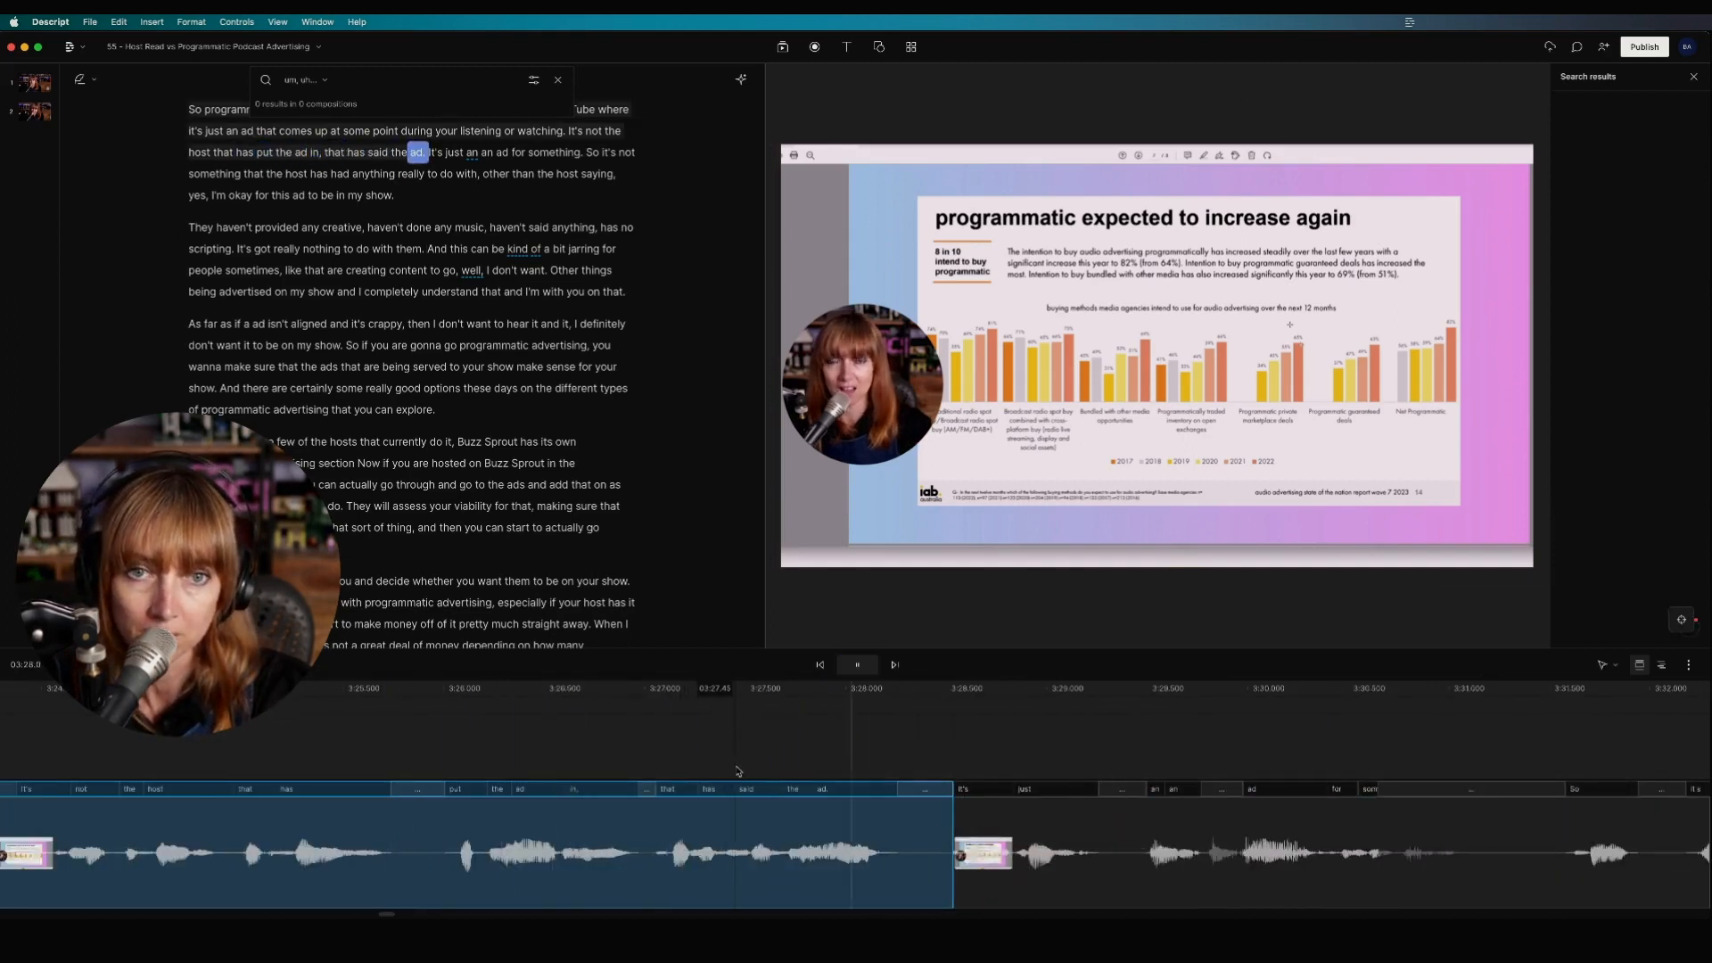
key("space")
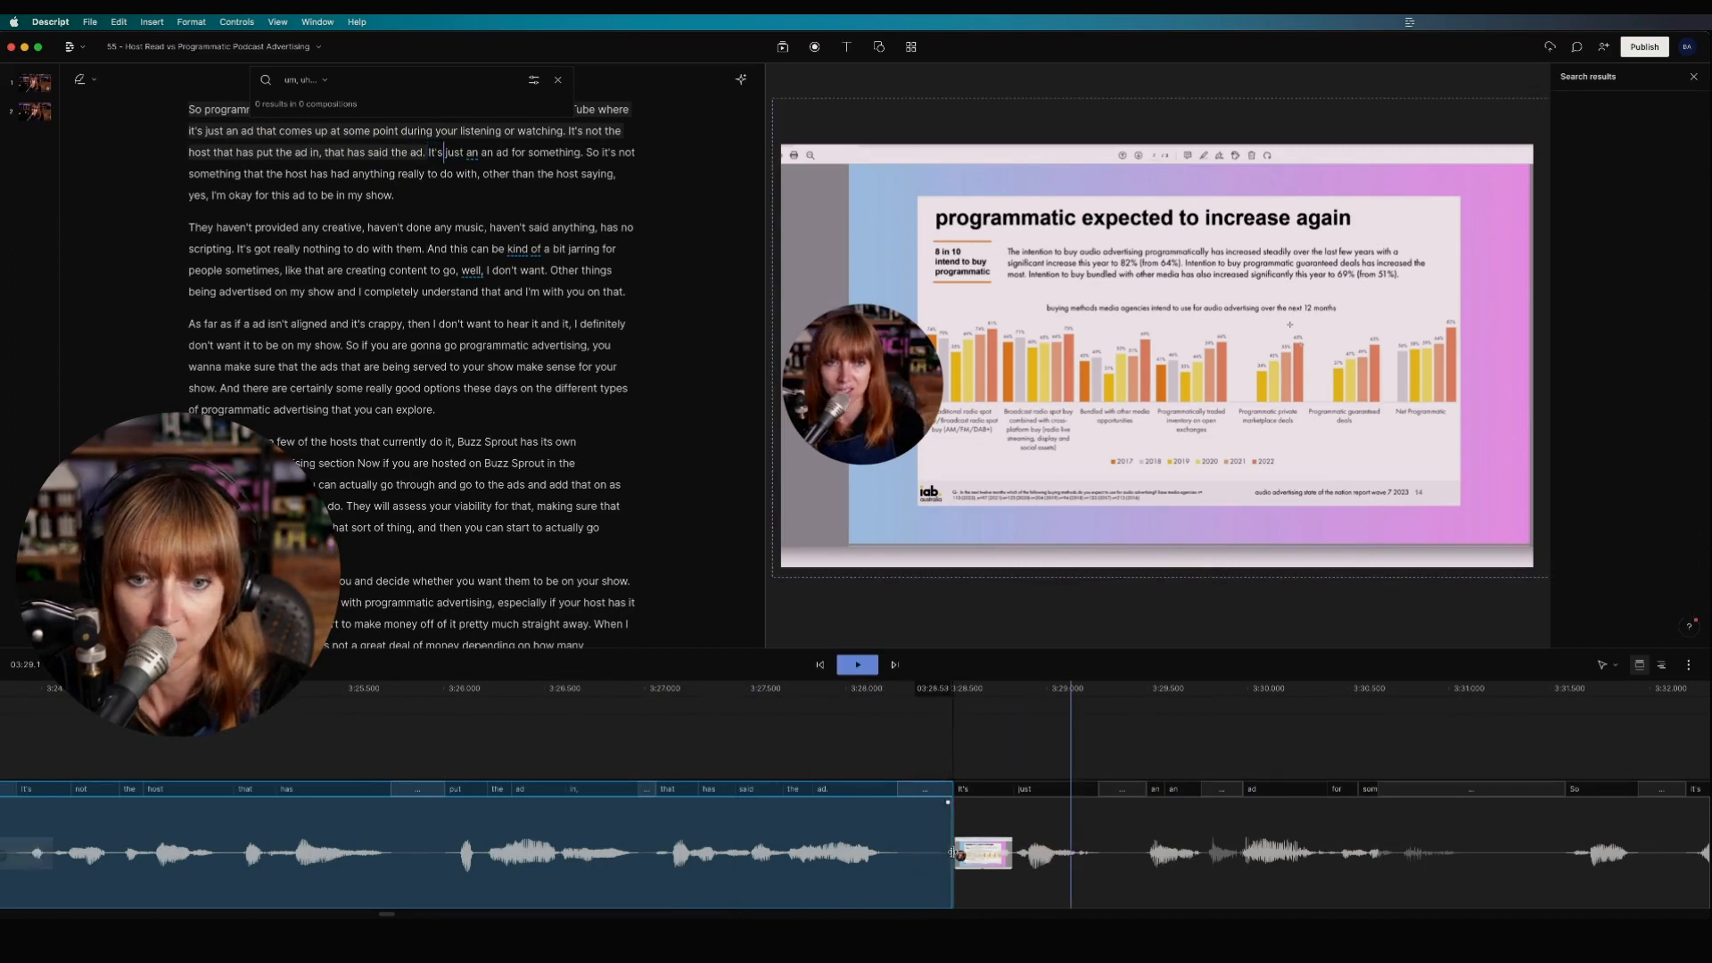
left_click(849, 852)
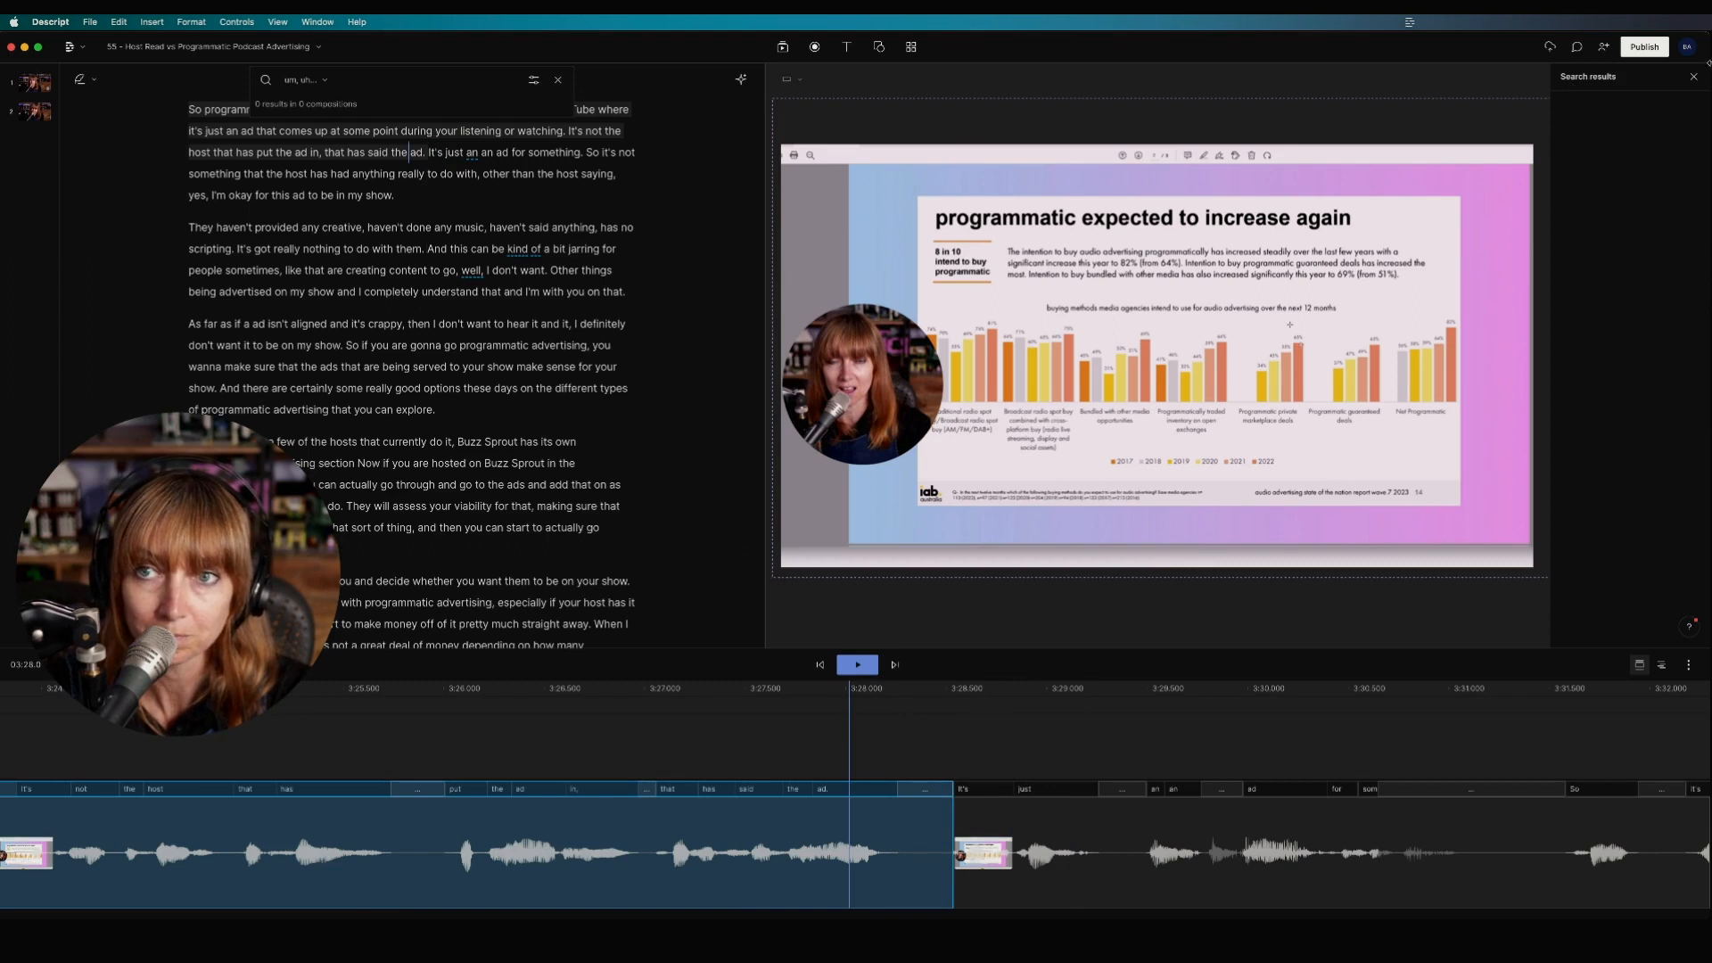
left_click(1693, 79)
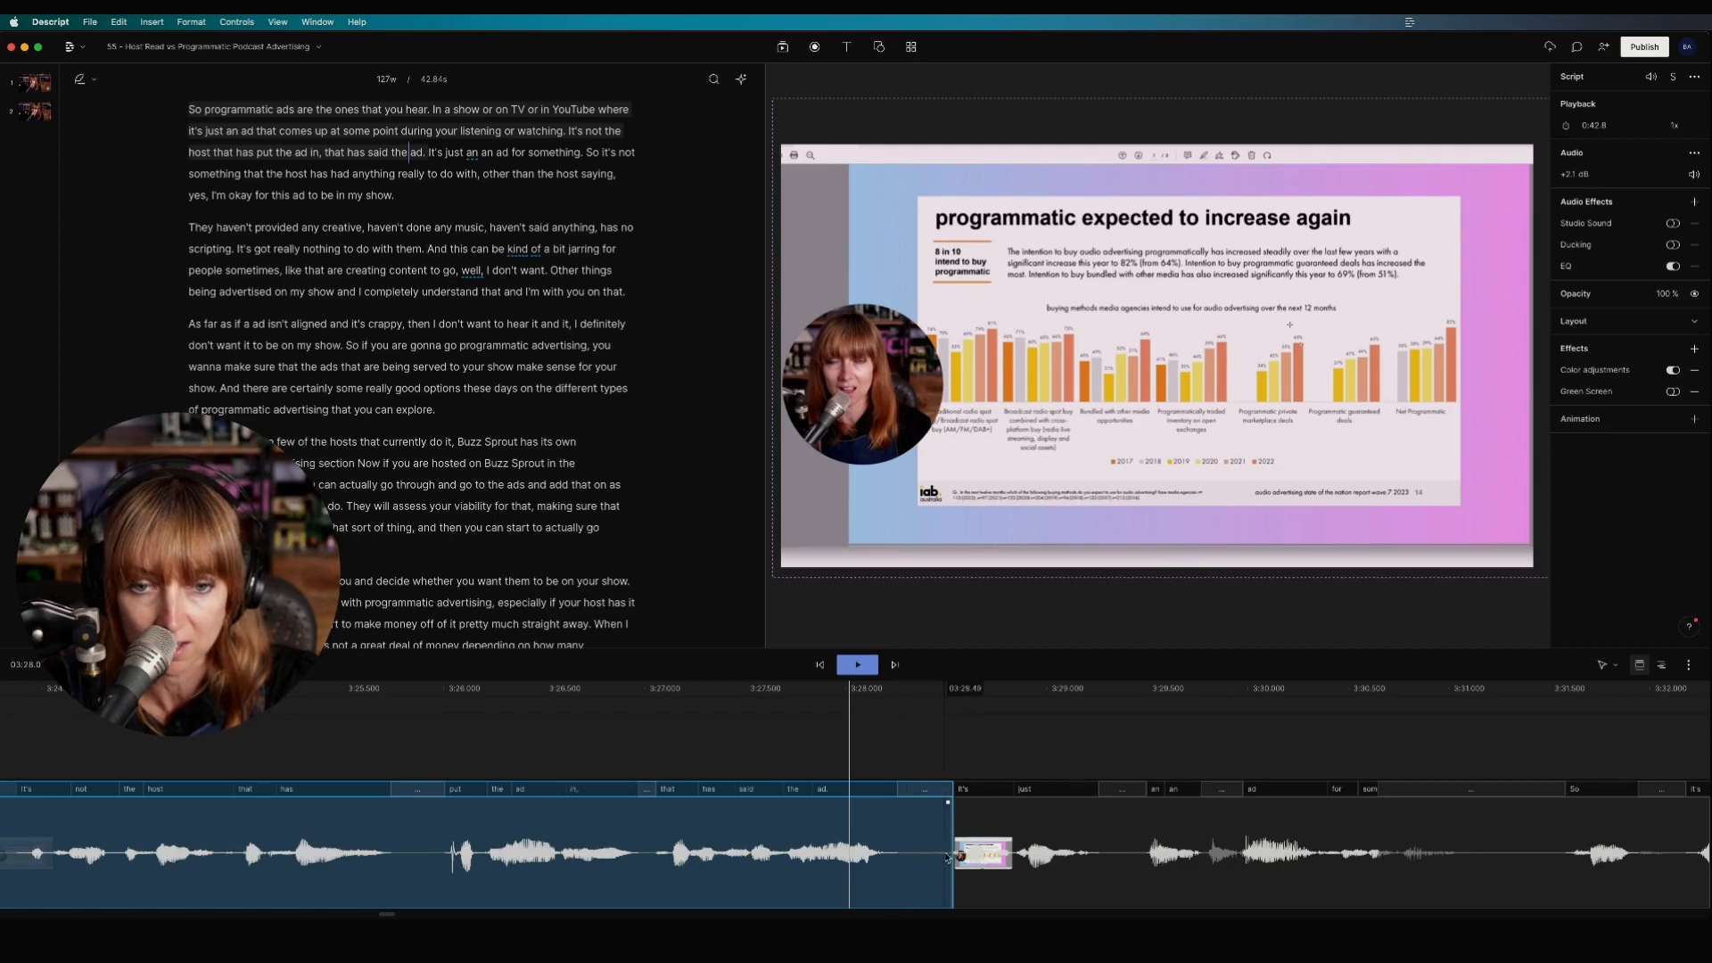
left_click(978, 856)
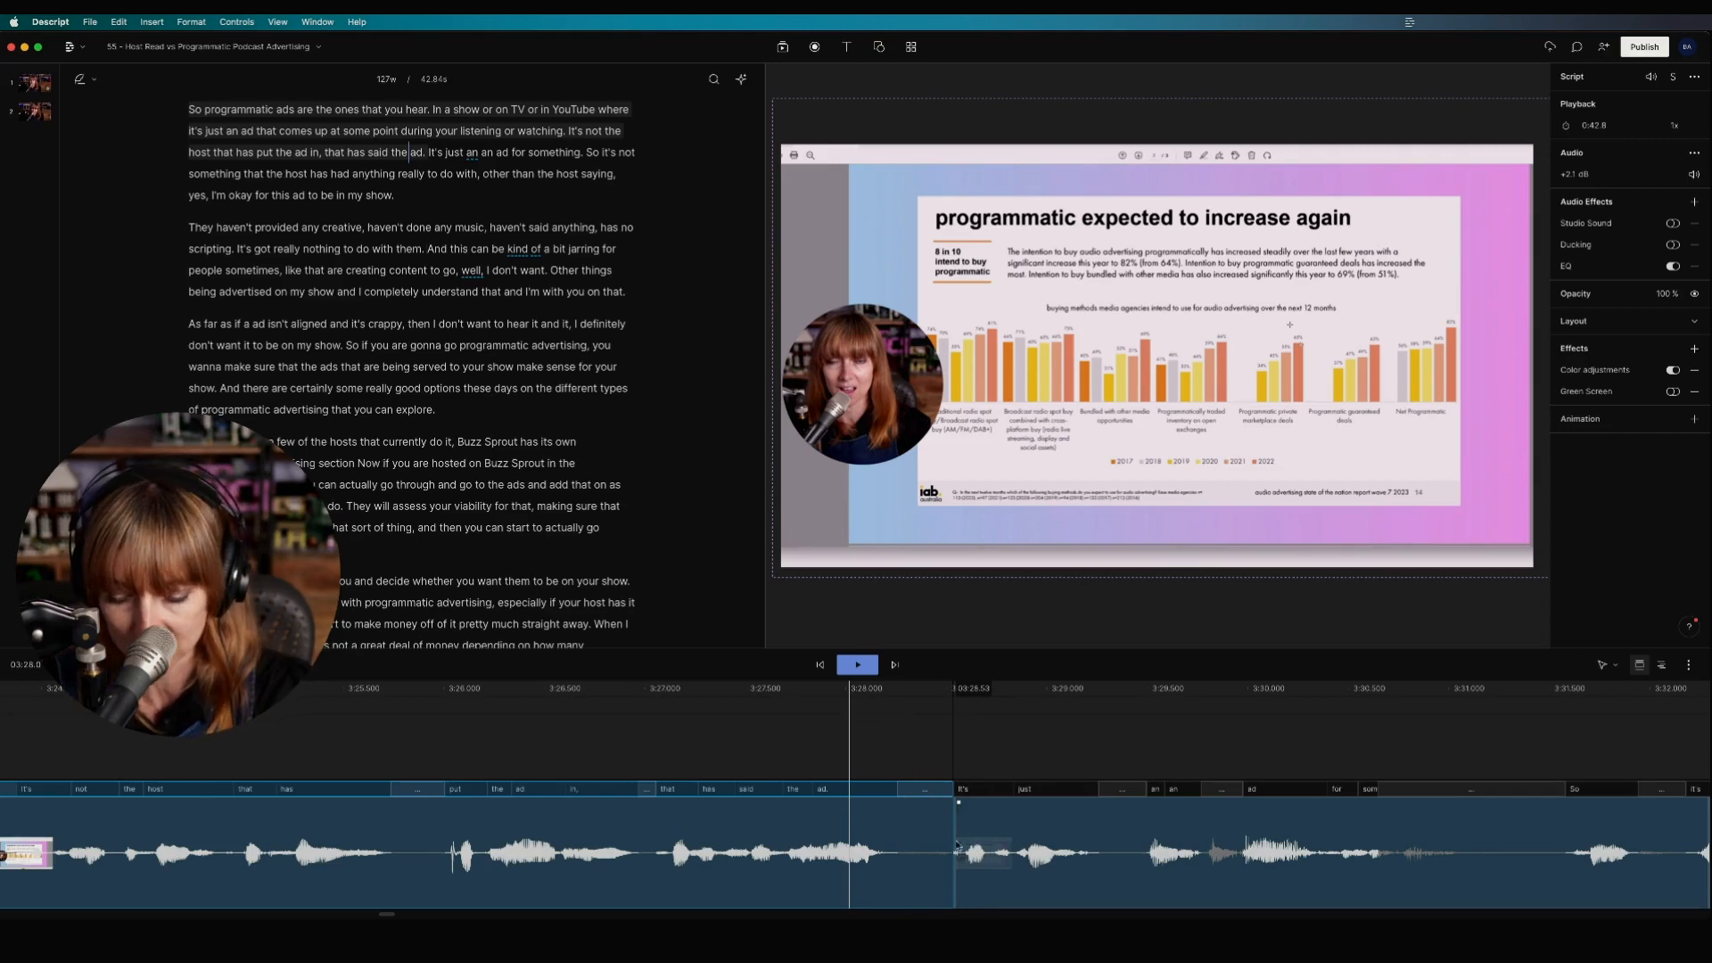
Step: Trim the silence off the start of the 'It's just' clip and play back to check
left_click(958, 743)
scroll(958, 742, "up", 1)
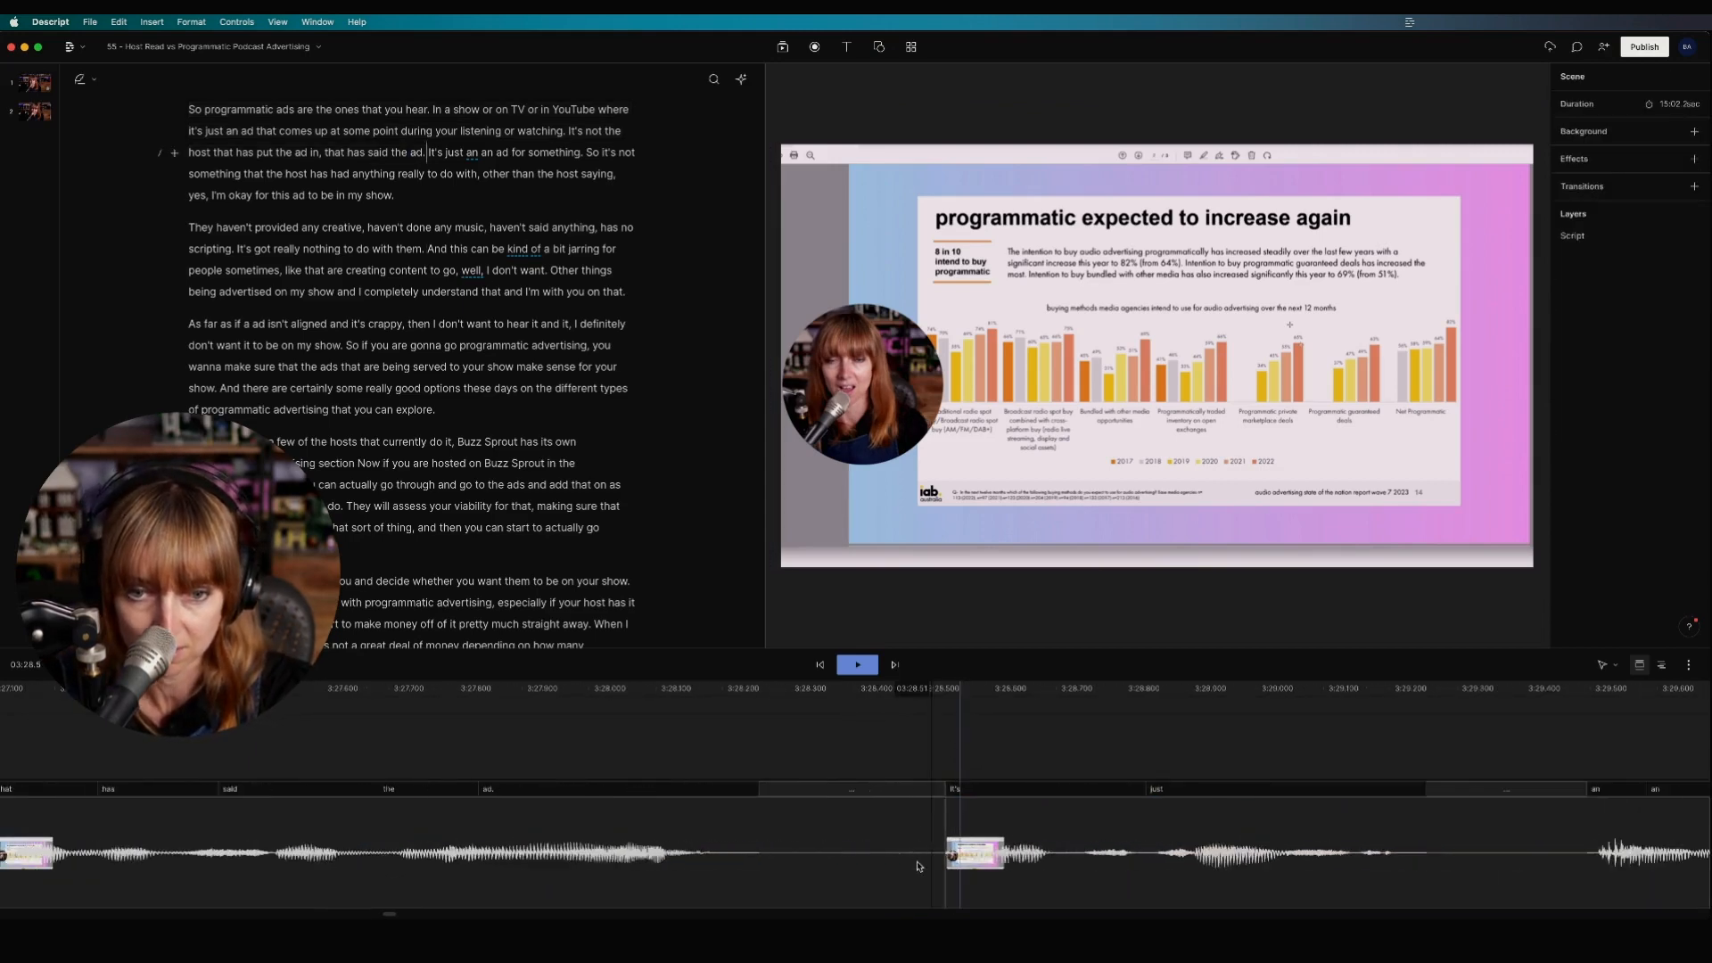
scroll(972, 767, "up", 5)
left_click(988, 785)
scroll(977, 829, "up", 2)
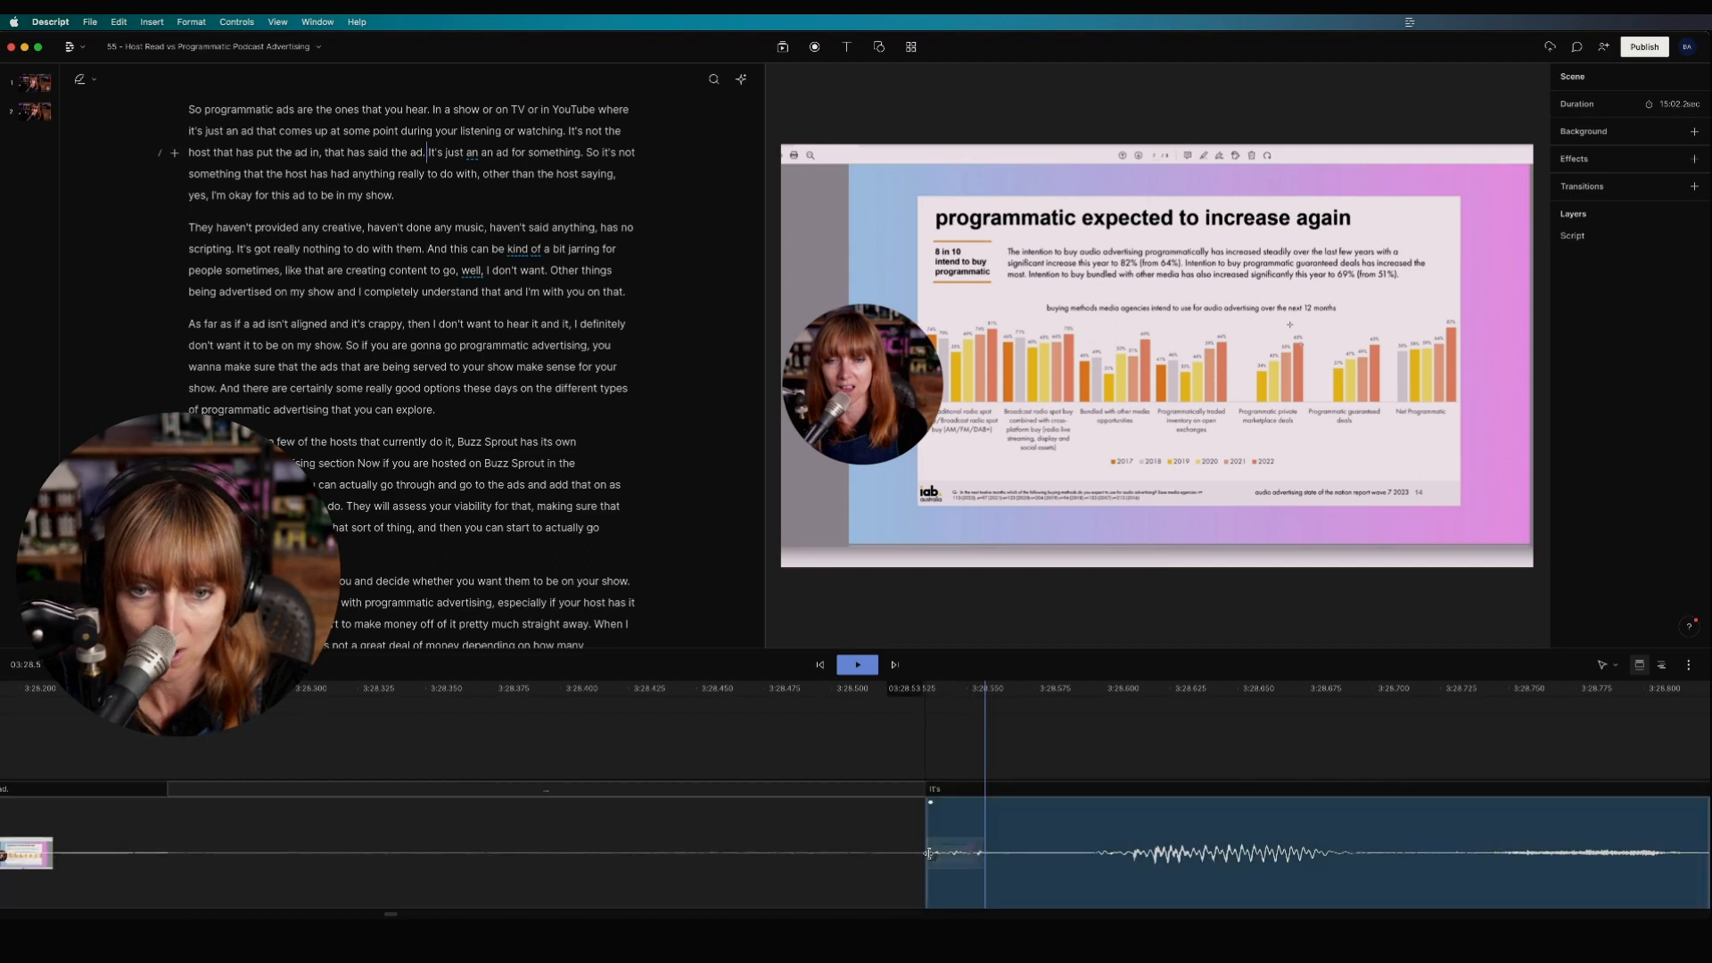
left_click_drag(927, 849, 1002, 843)
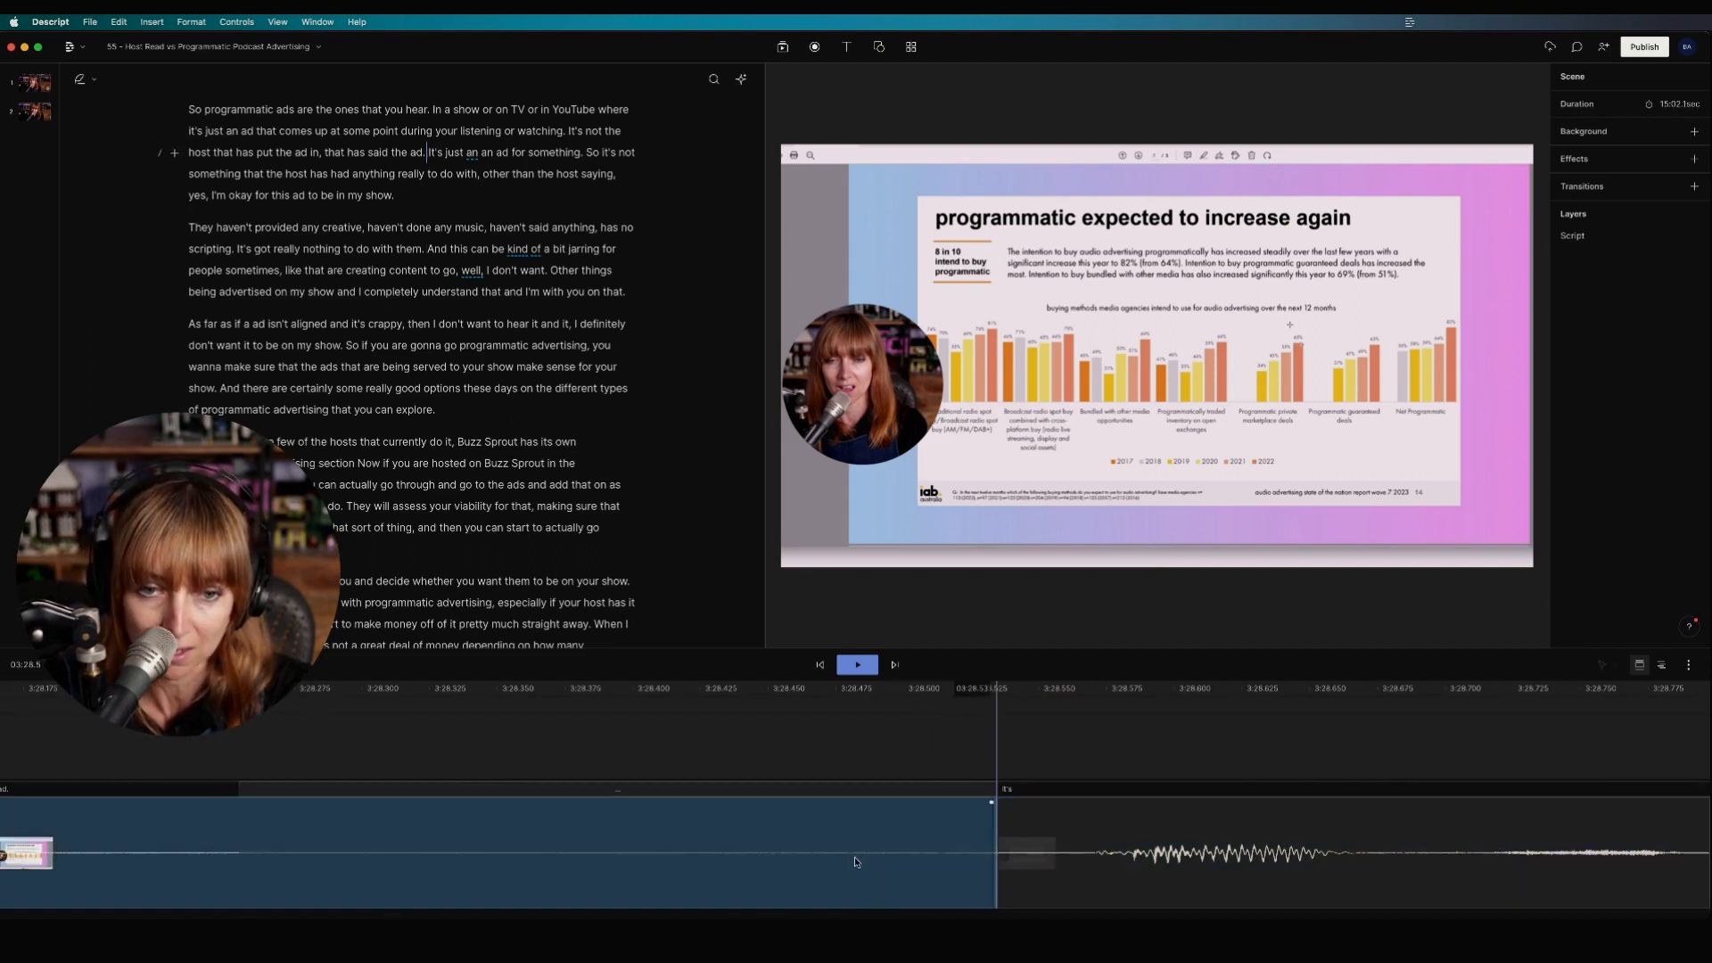
scroll(993, 858, "down", 2)
scroll(992, 859, "down", 5)
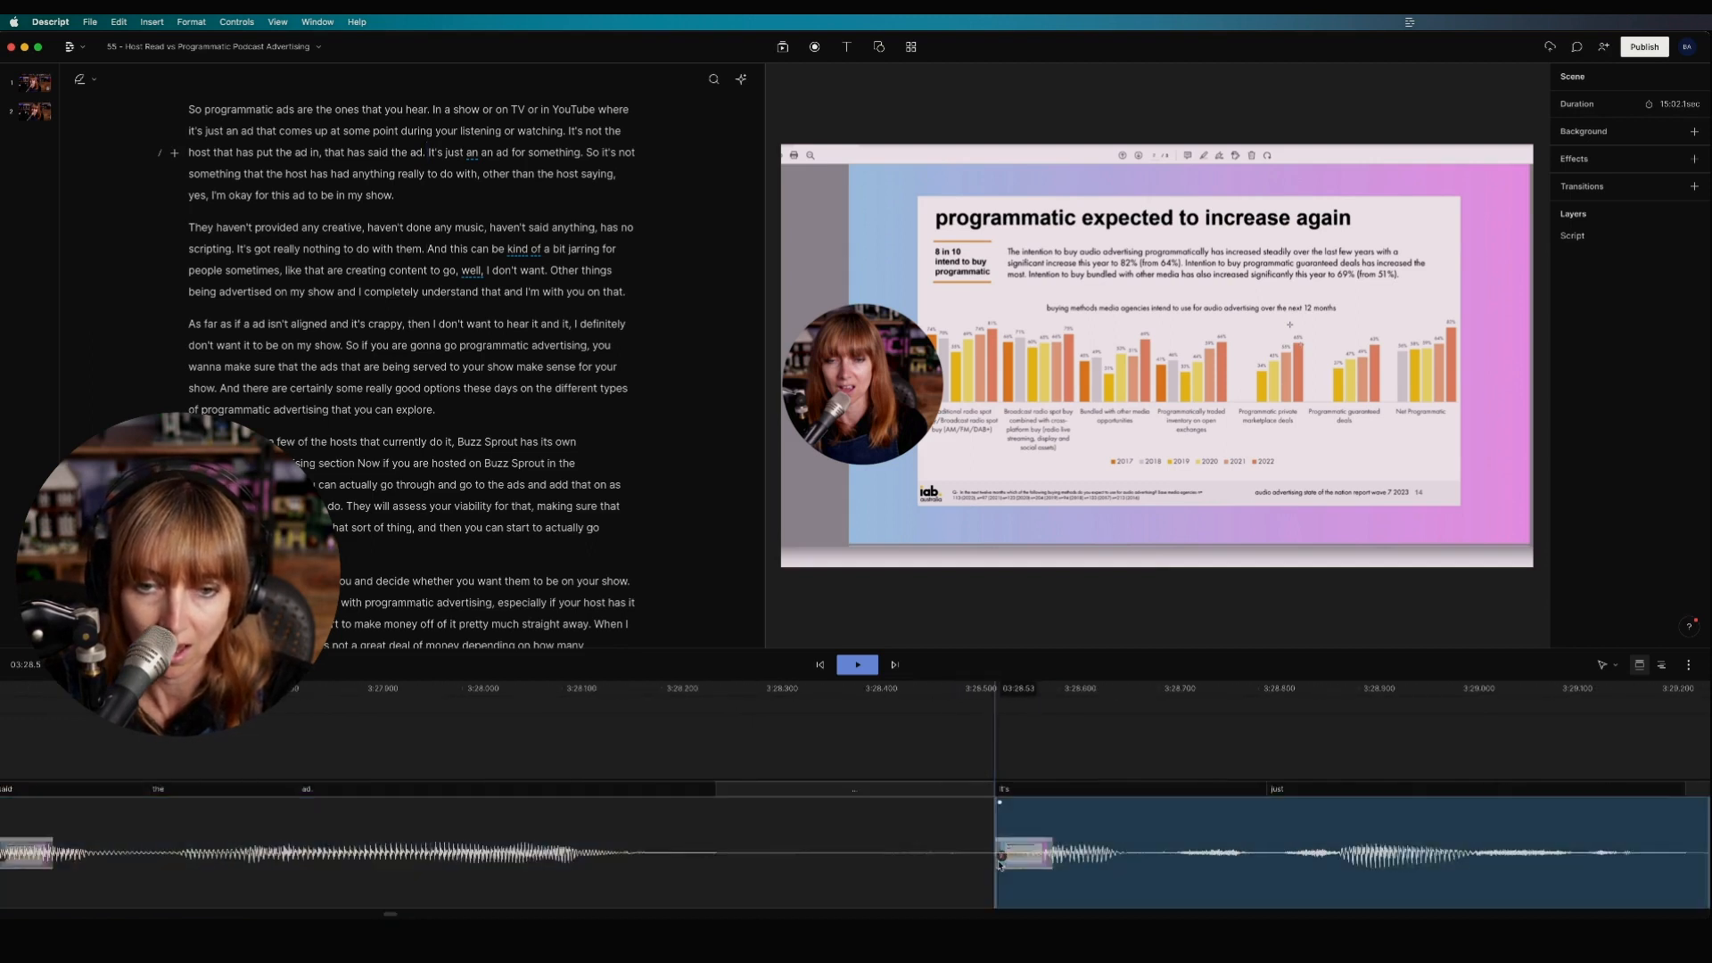
scroll(994, 845, "down", 4)
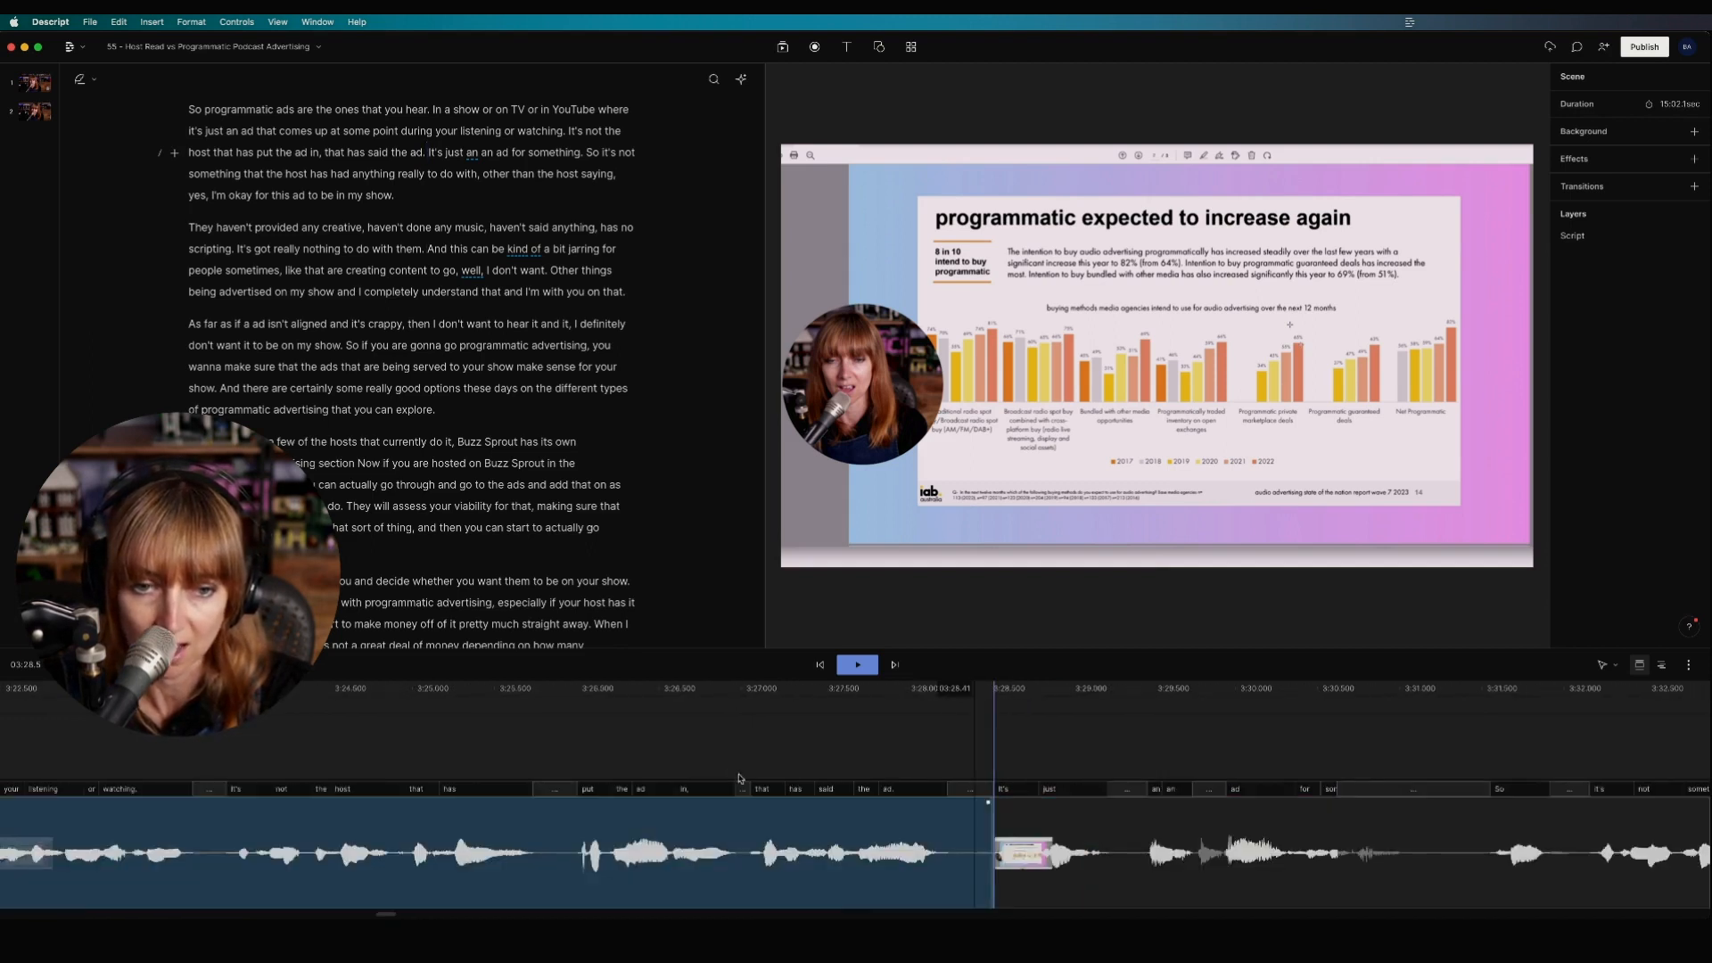
scroll(733, 772, "down", 3)
left_click(487, 735)
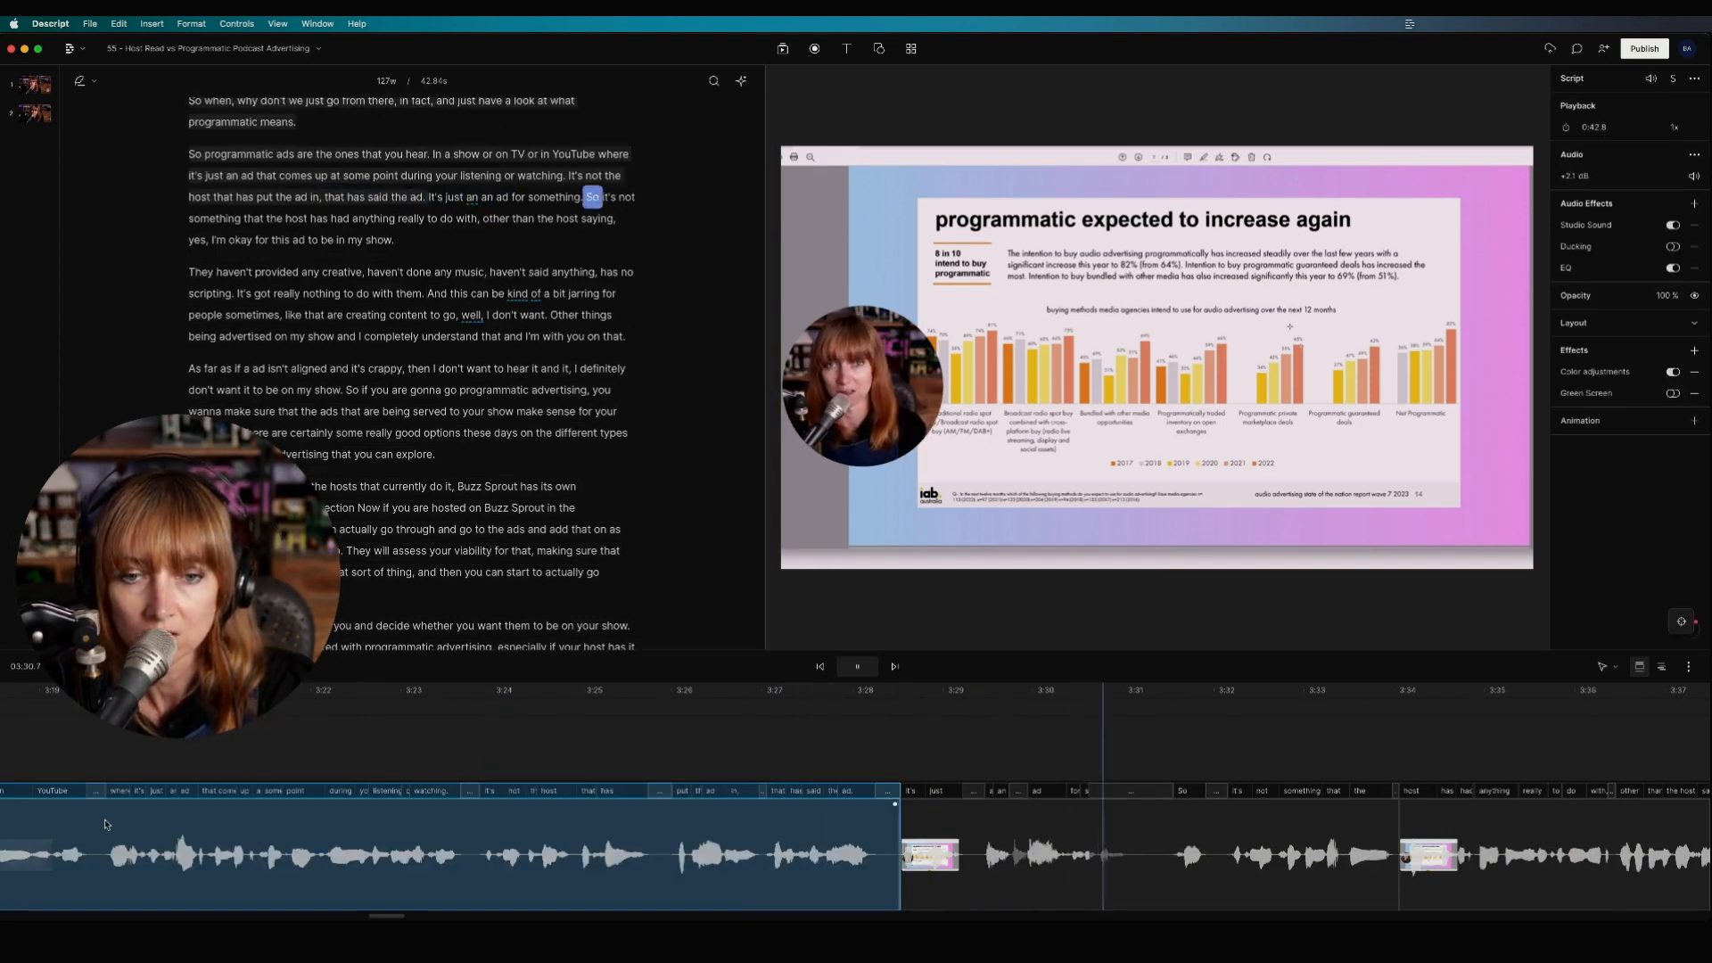
key("space")
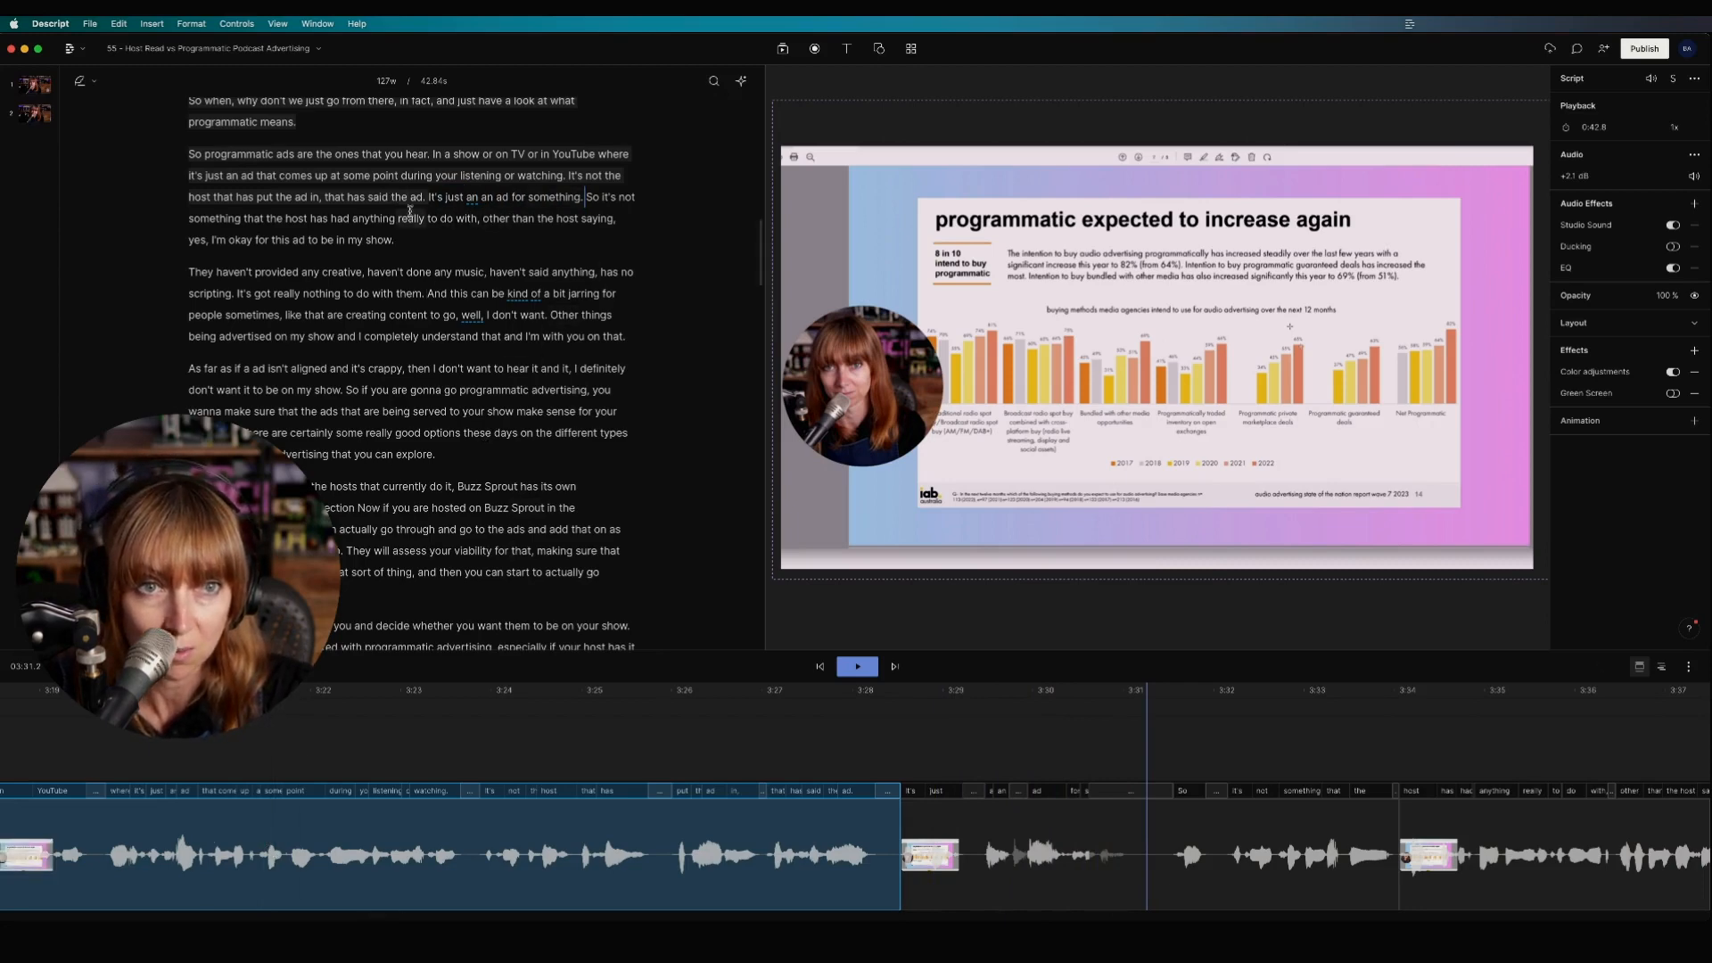
Step: Select the duplicate 'an' in 'It's just an an ad' and delete it
left_click(471, 198)
double_click(470, 198)
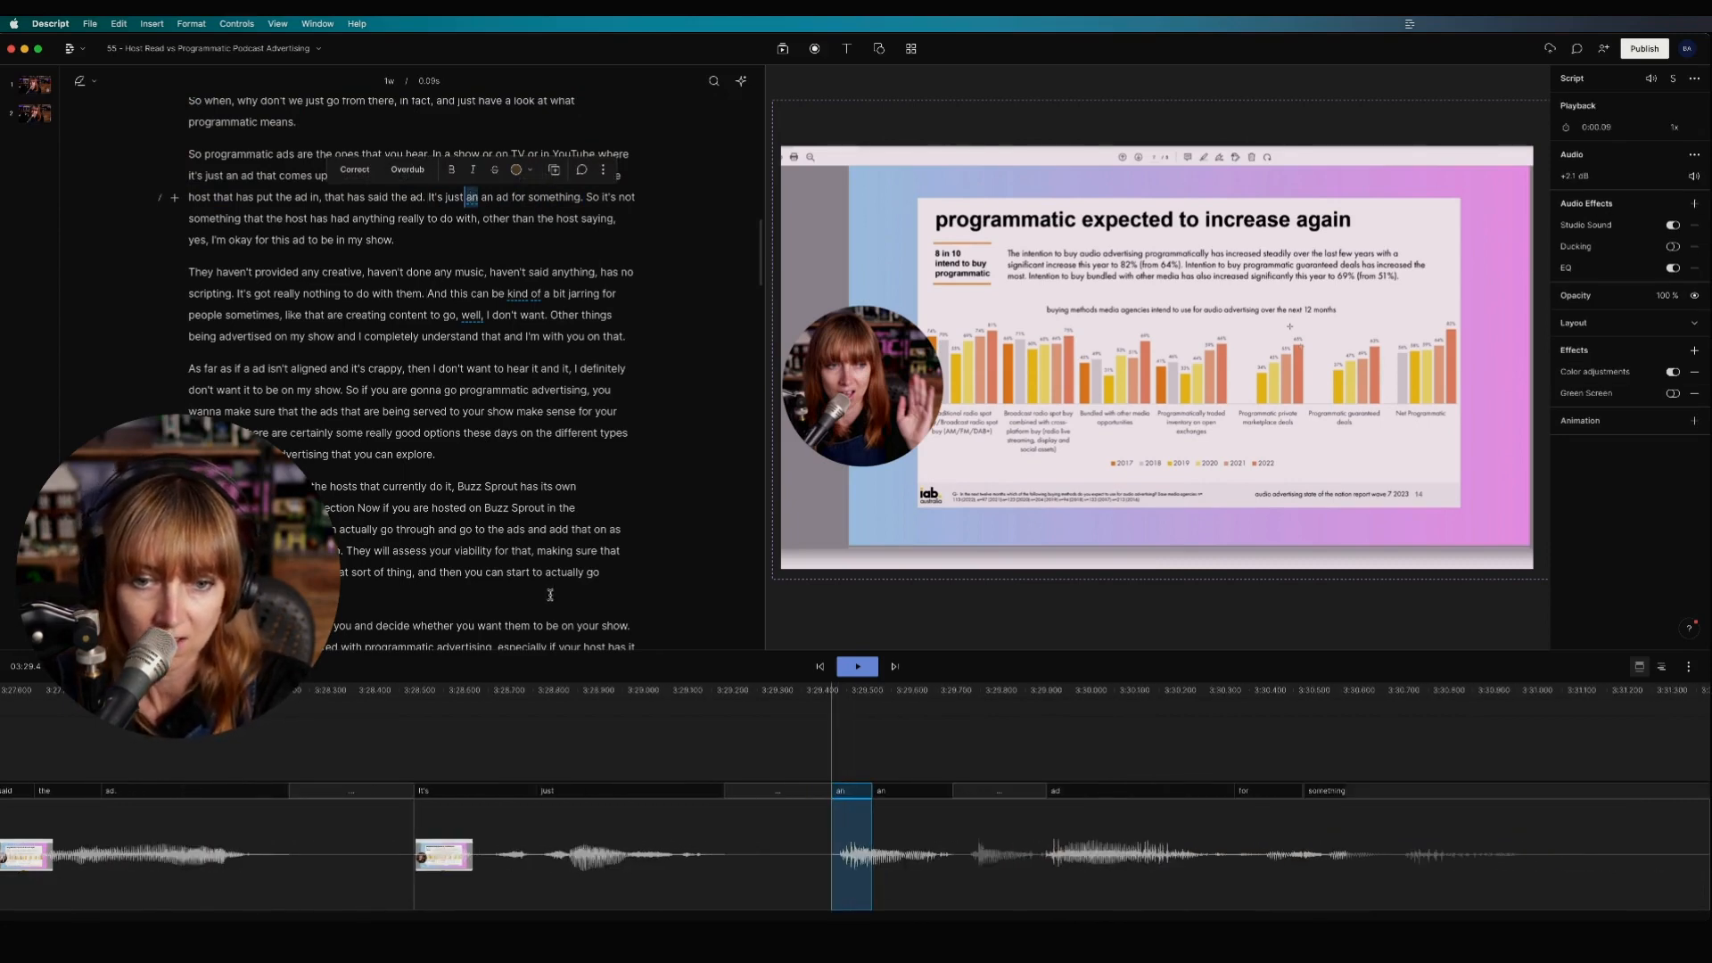
left_click(869, 863)
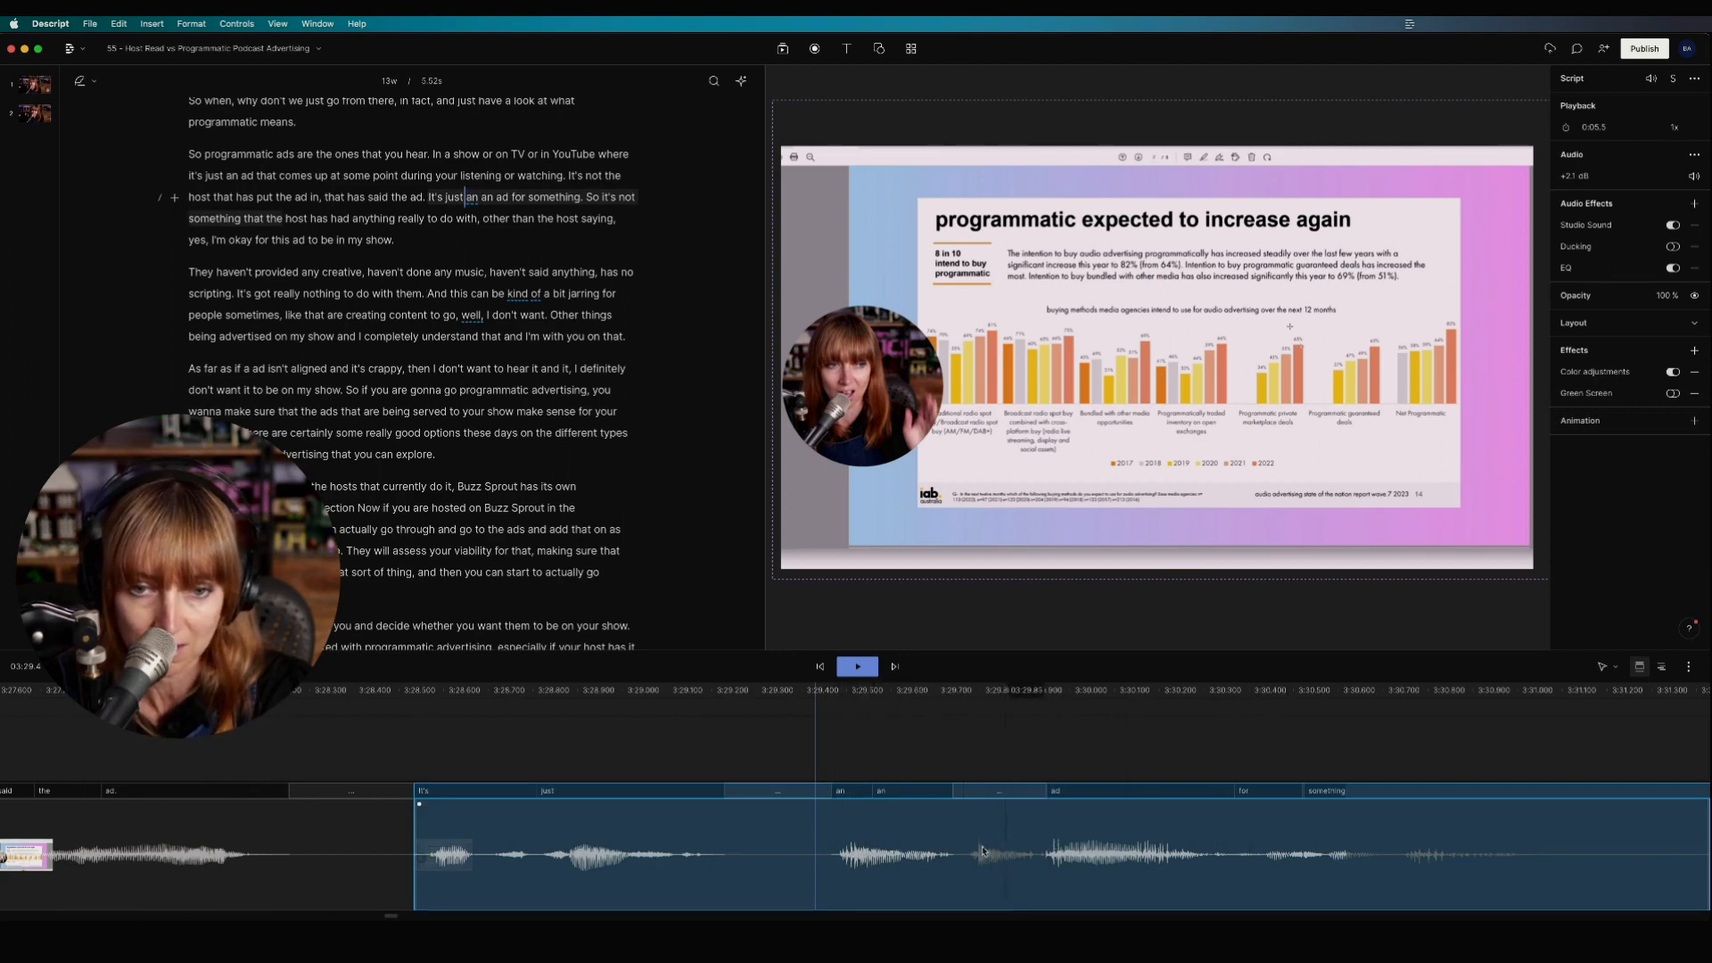
double_click(470, 197)
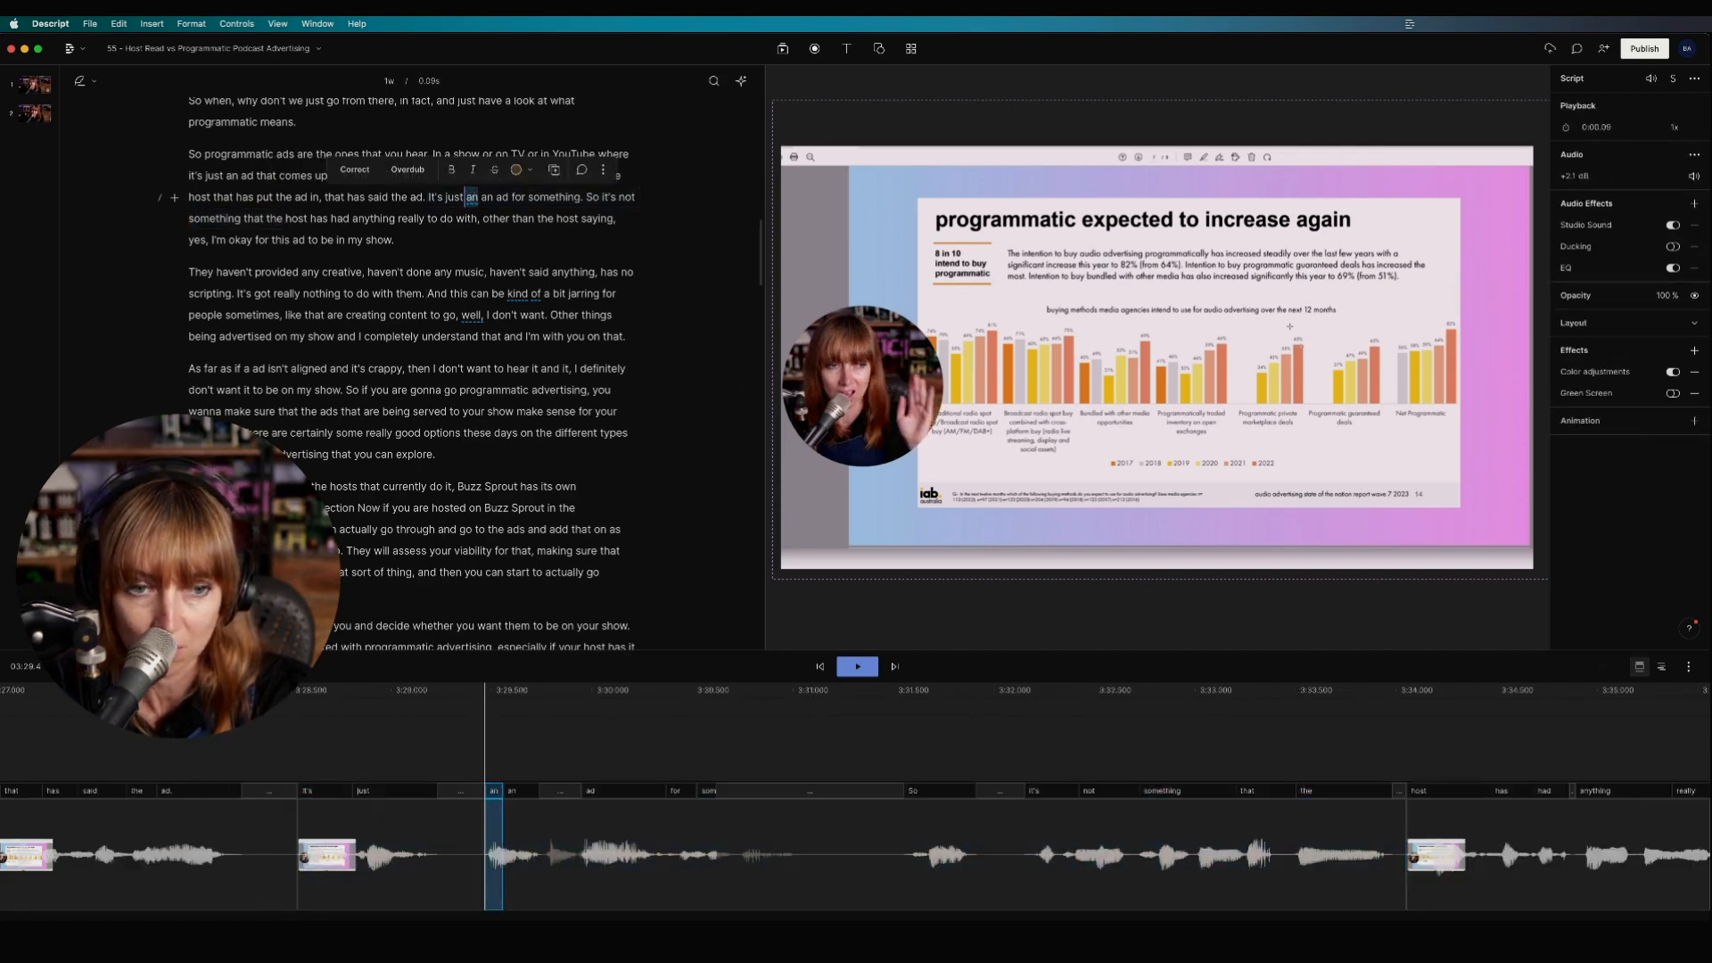
key("BackSpace")
Step: Trim the leftover pause from the start of the clip after the deleted 'an'
left_click(43, 714)
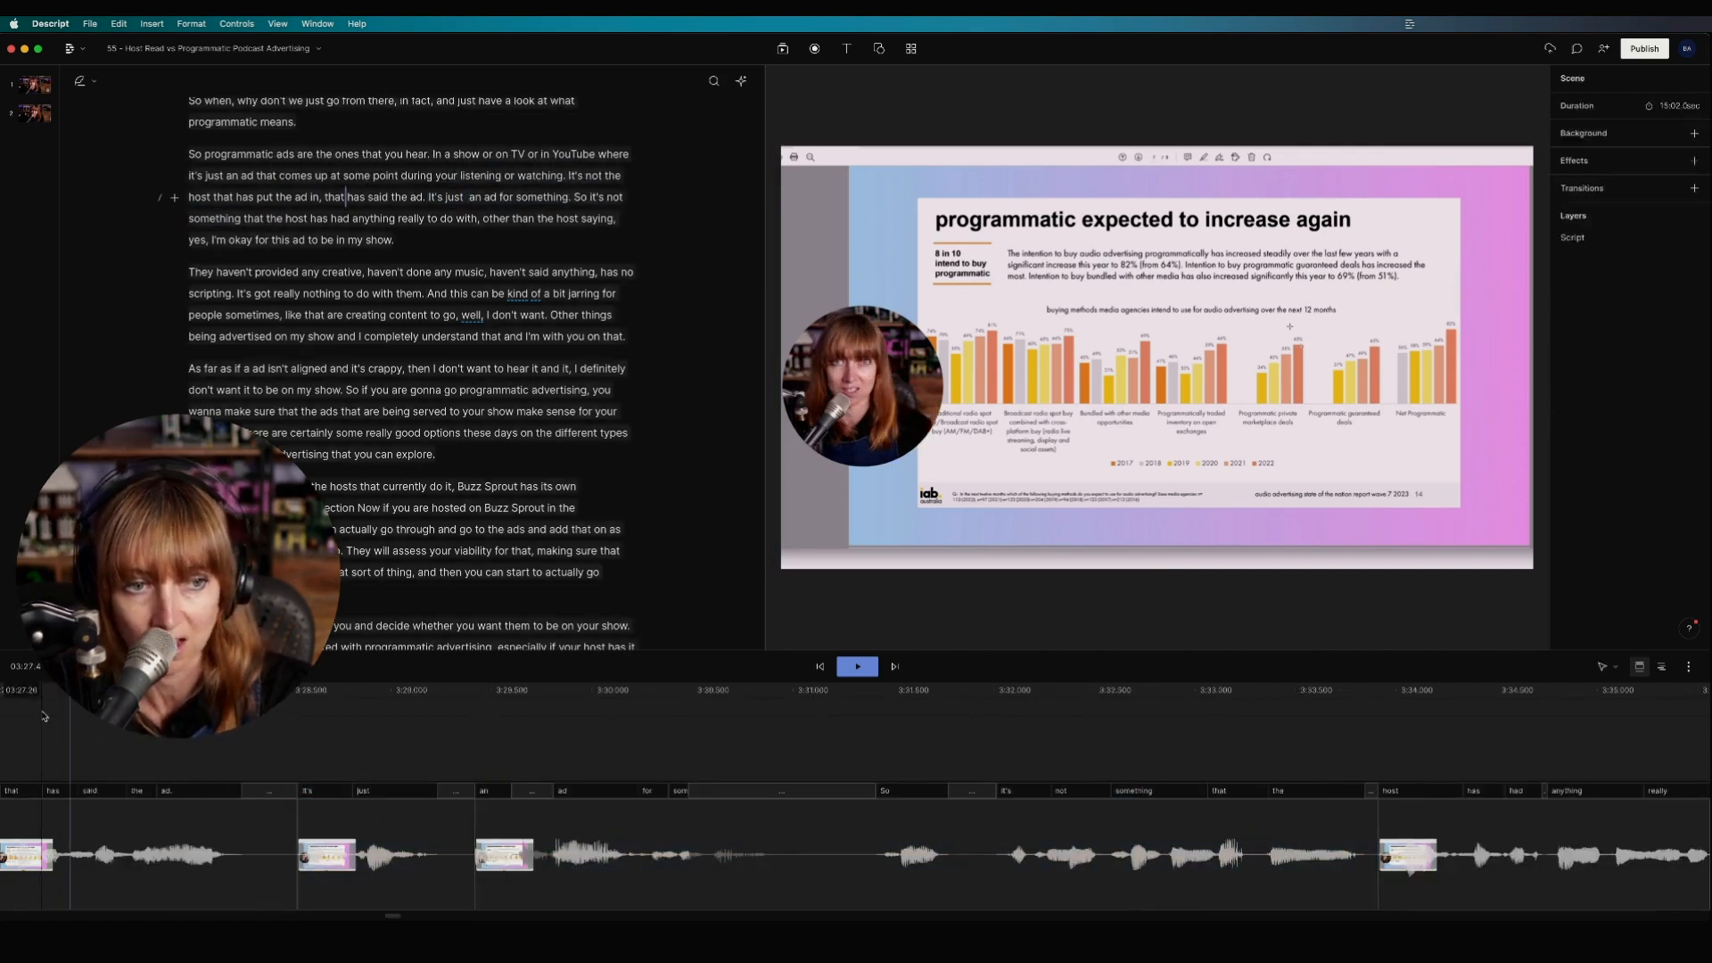
key("space")
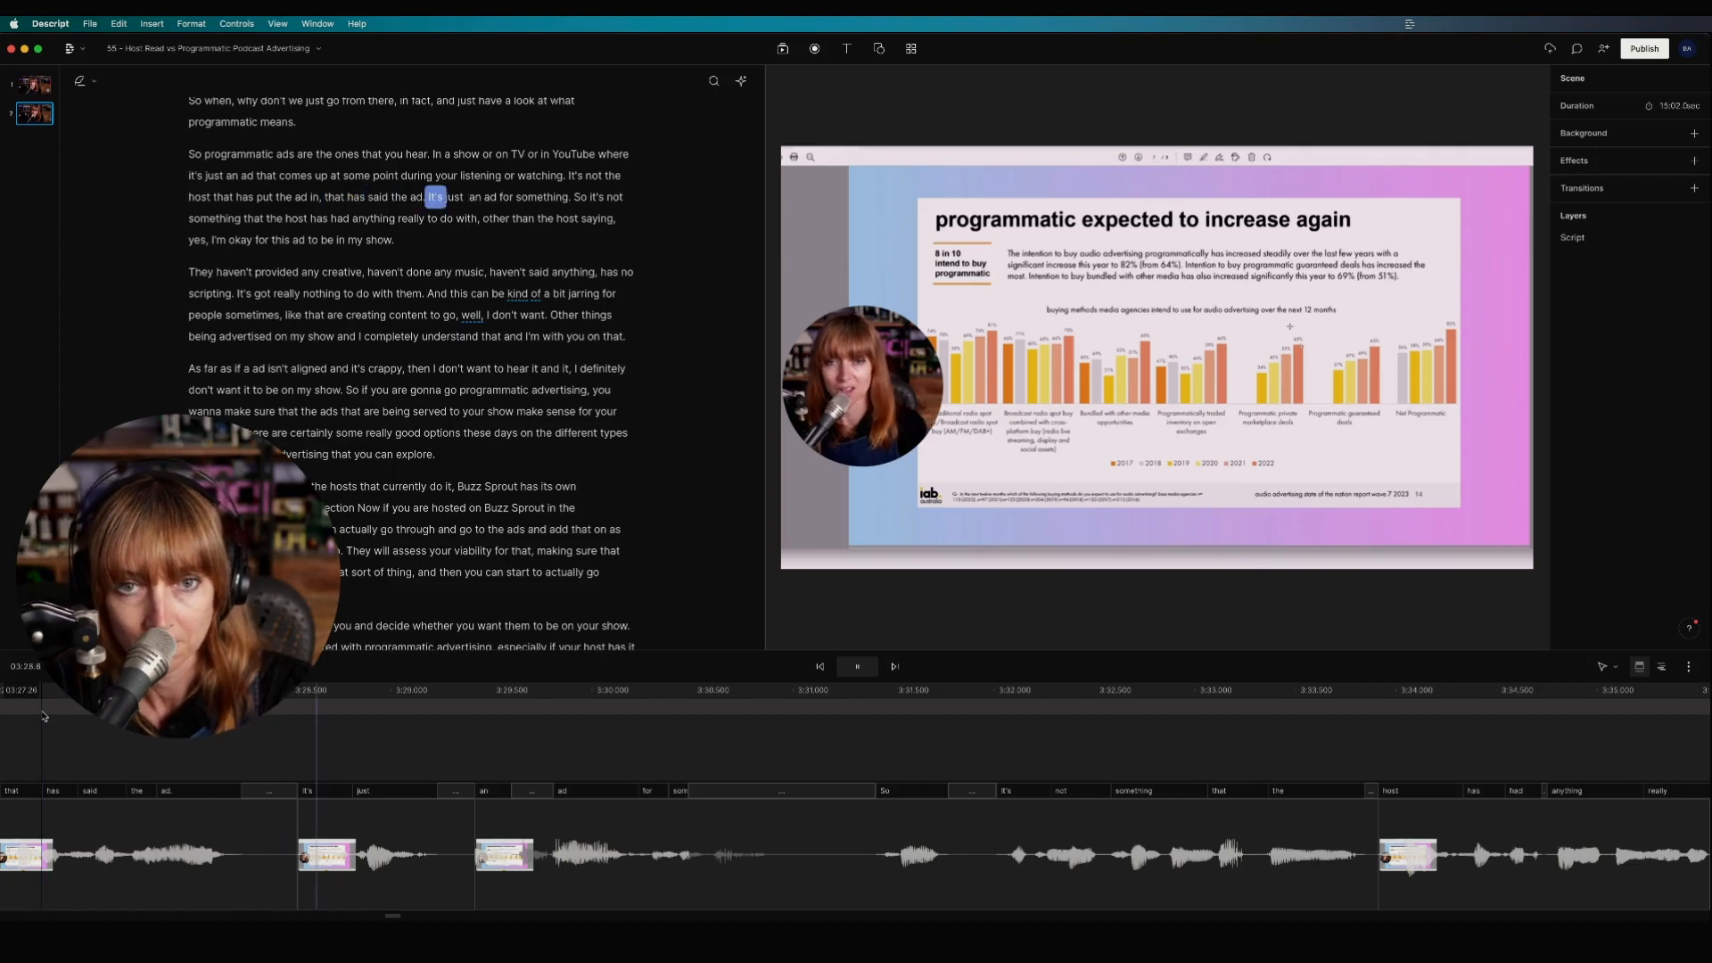
left_click(455, 858)
key("space")
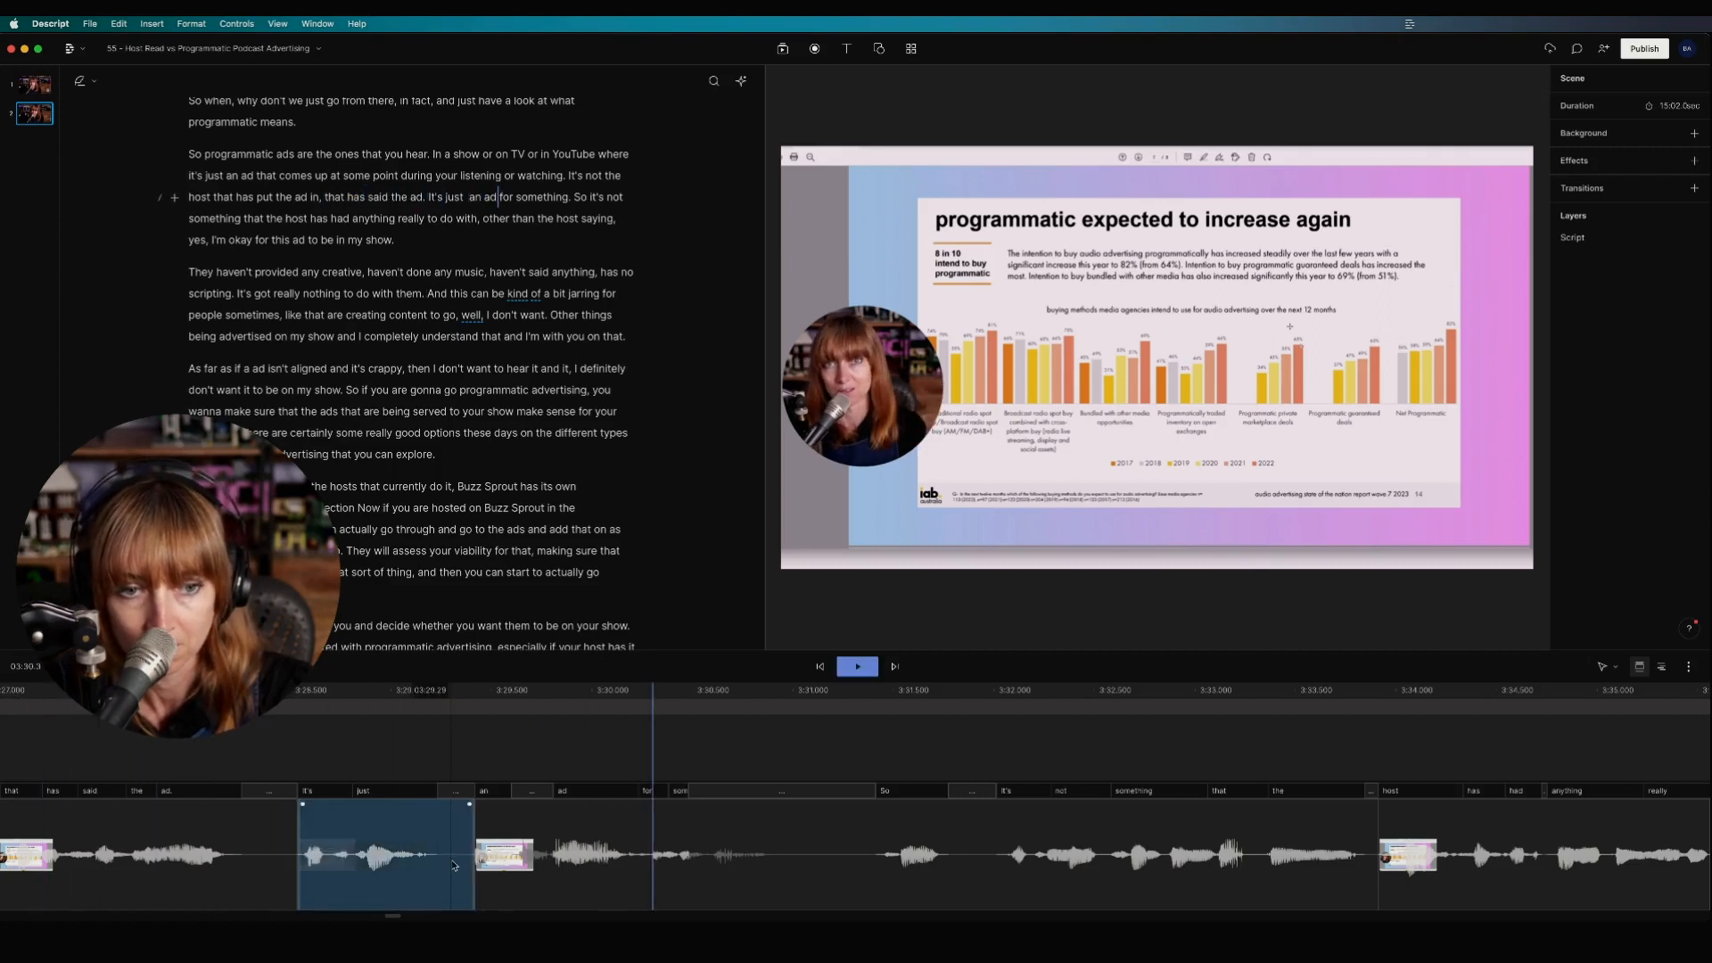
left_click(477, 862)
left_click_drag(477, 862, 518, 861)
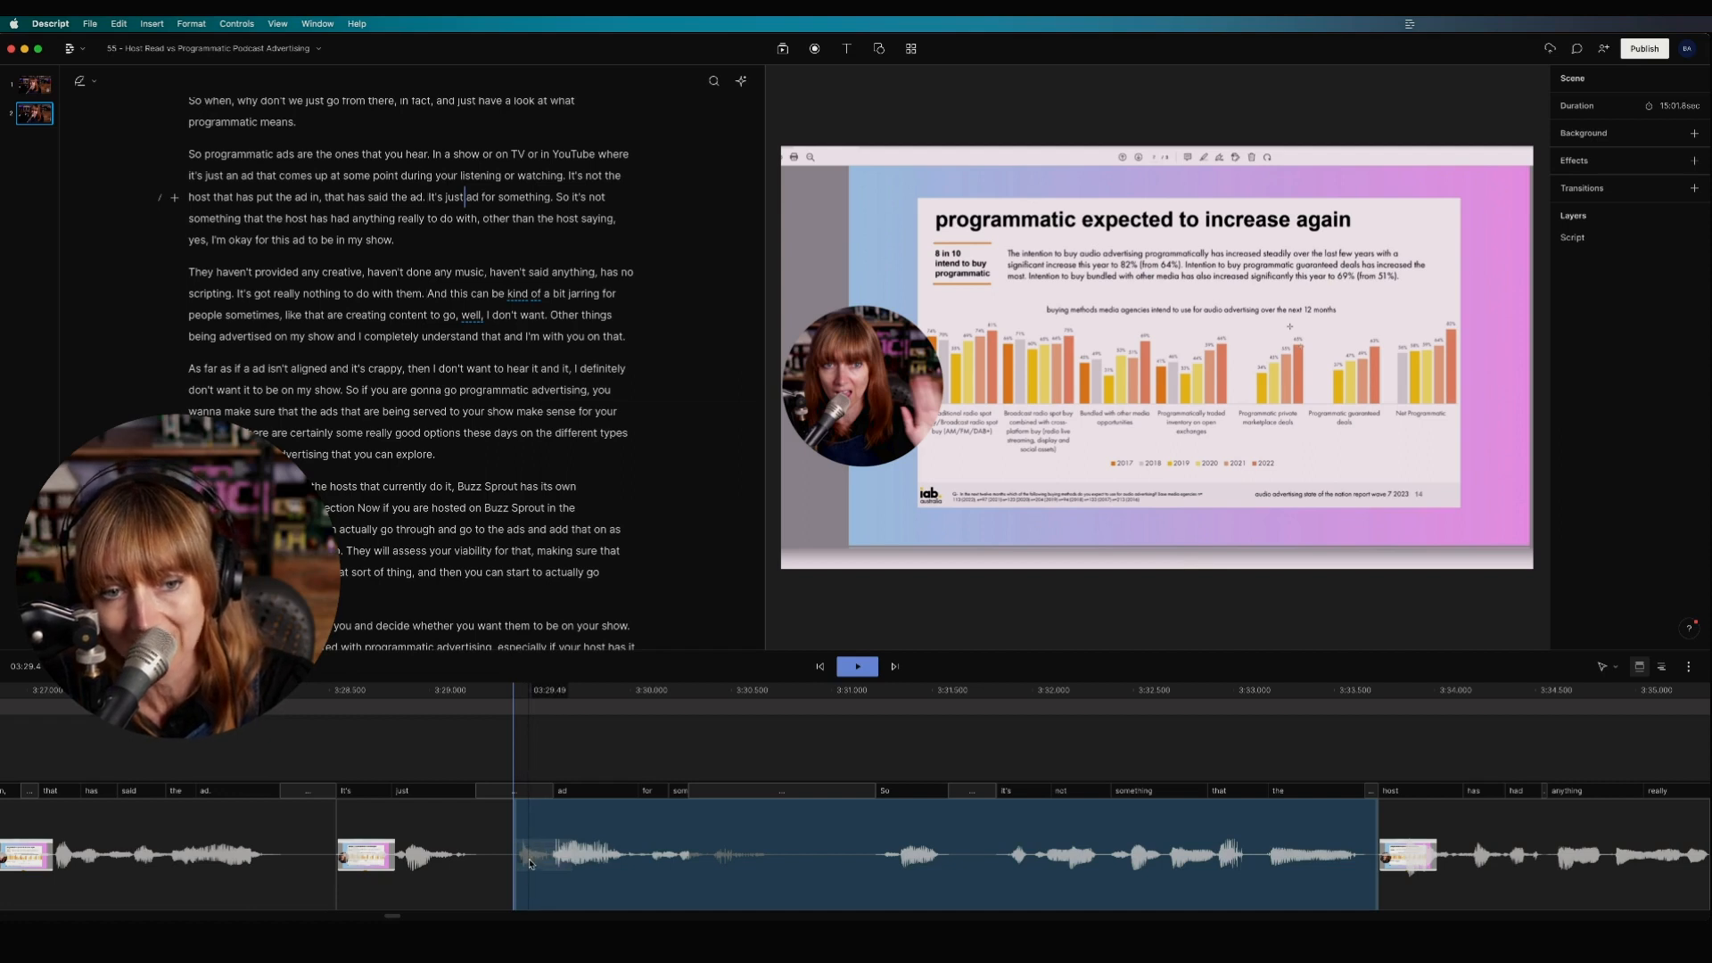
Step: Play back the tightened edit, then zoom out to view the whole timeline
left_click(100, 753)
key("space")
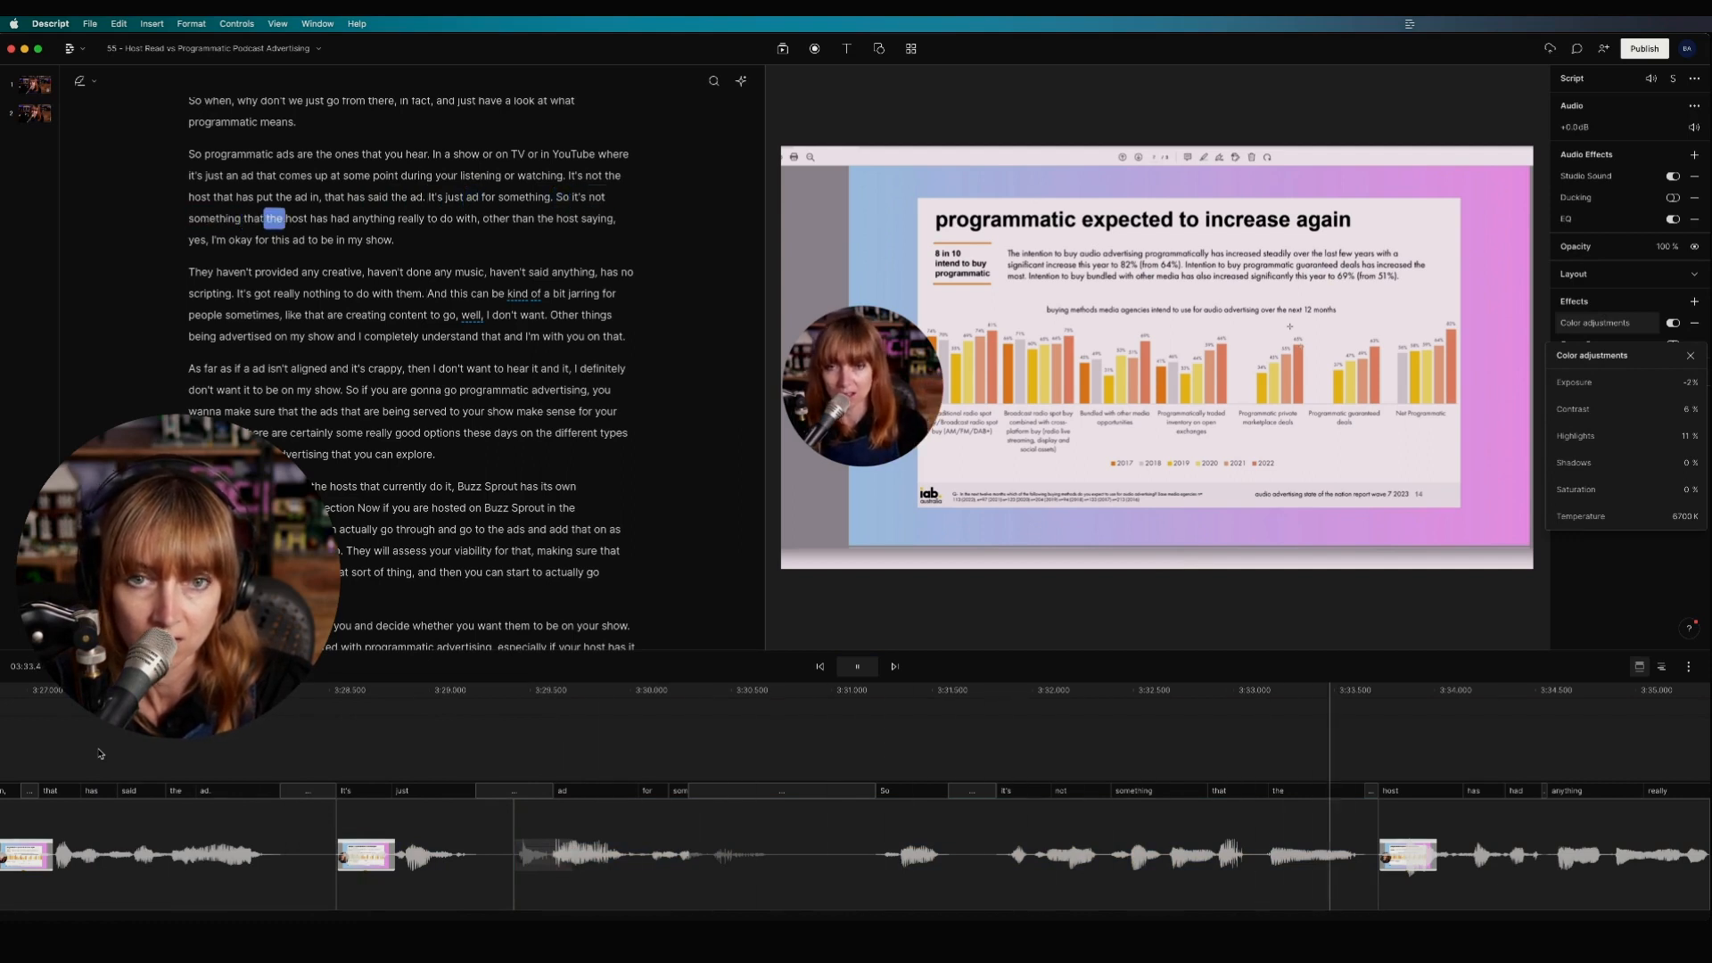
key("space")
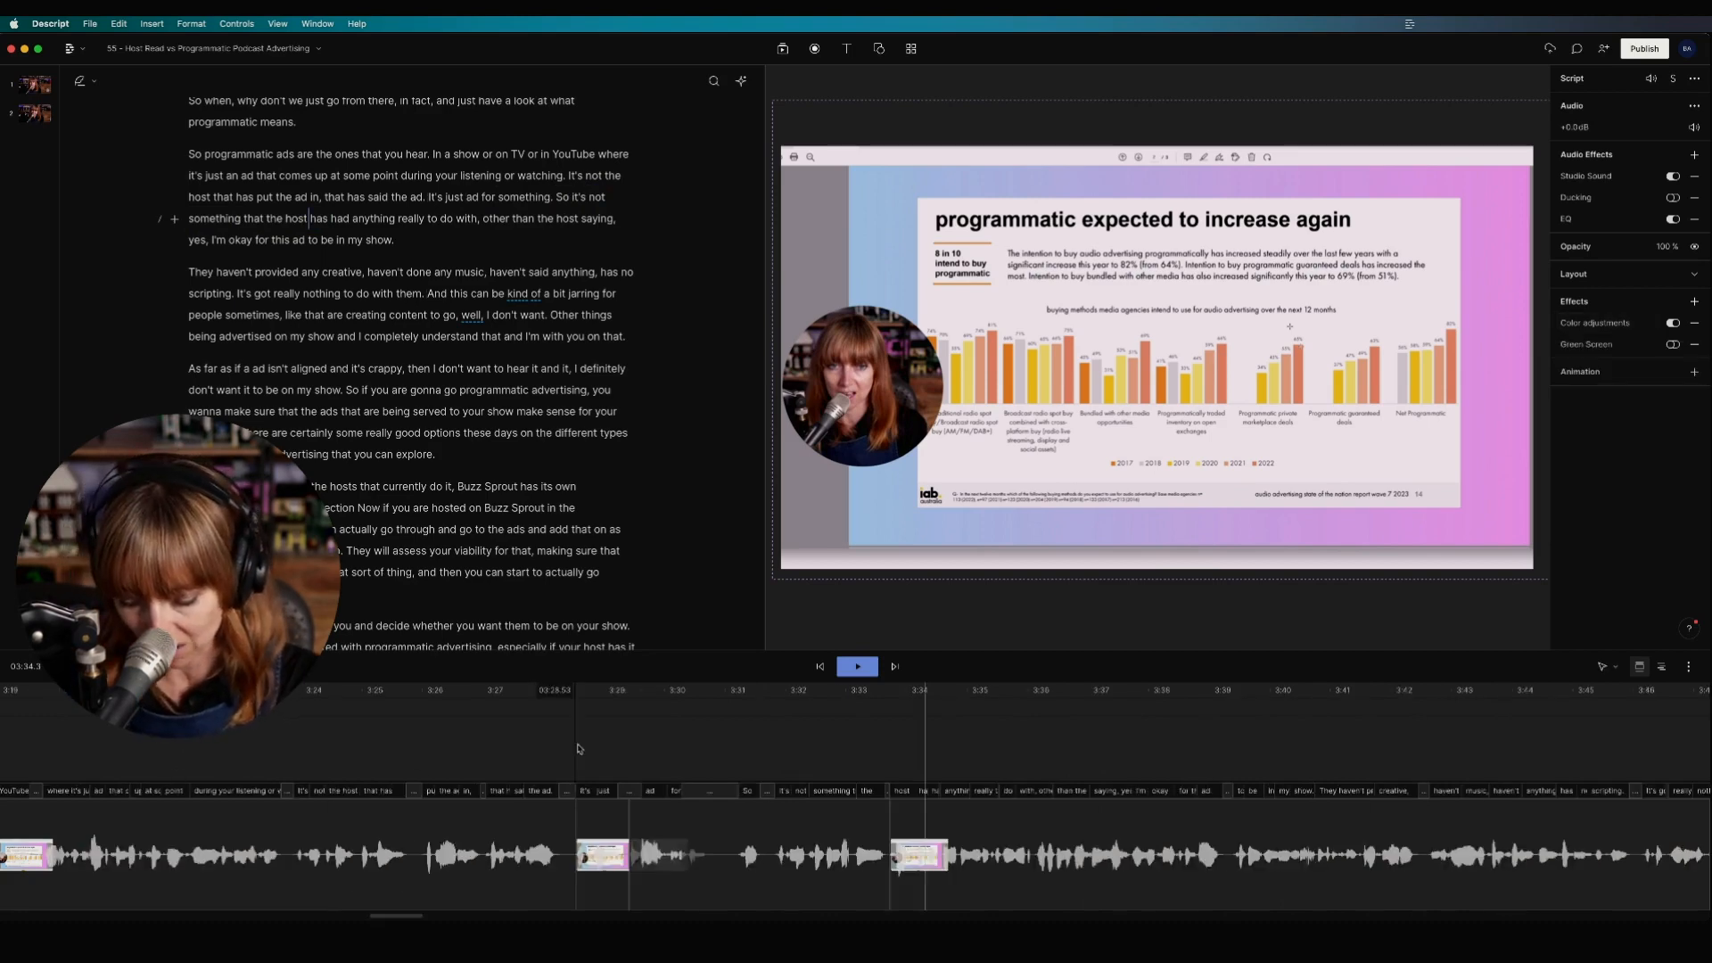
key("super+minus")
key("super+minus")
key("super+minus")
key("super+minus")
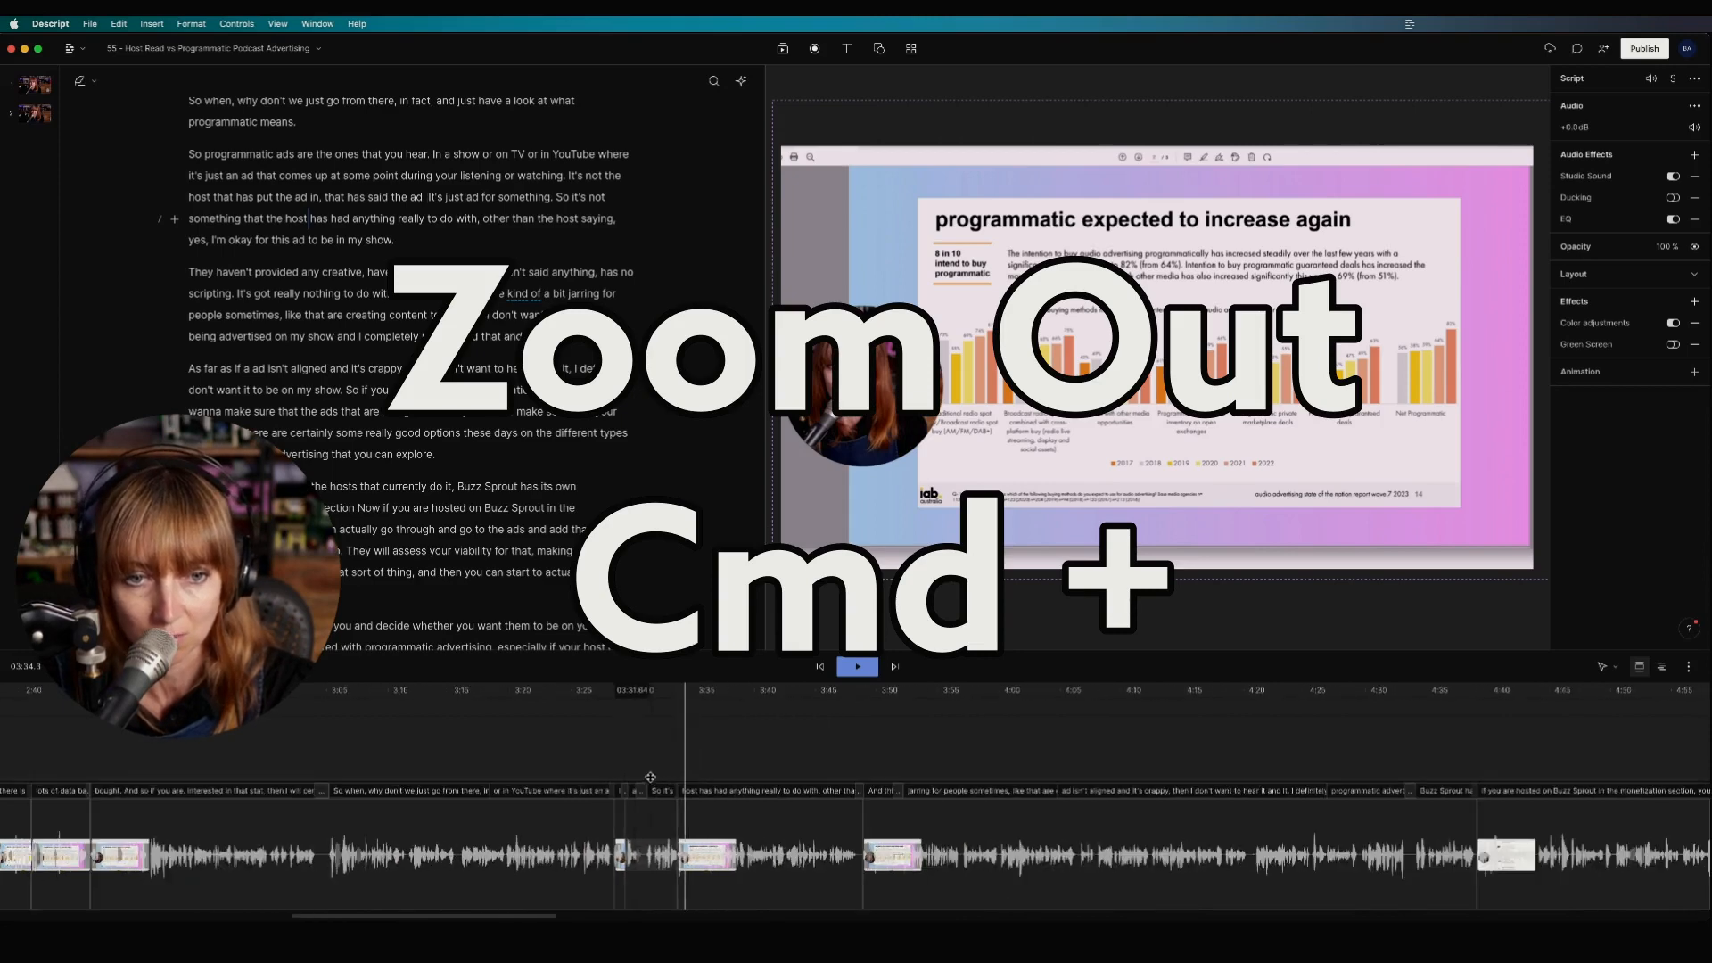
scroll(538, 775, "left", 10)
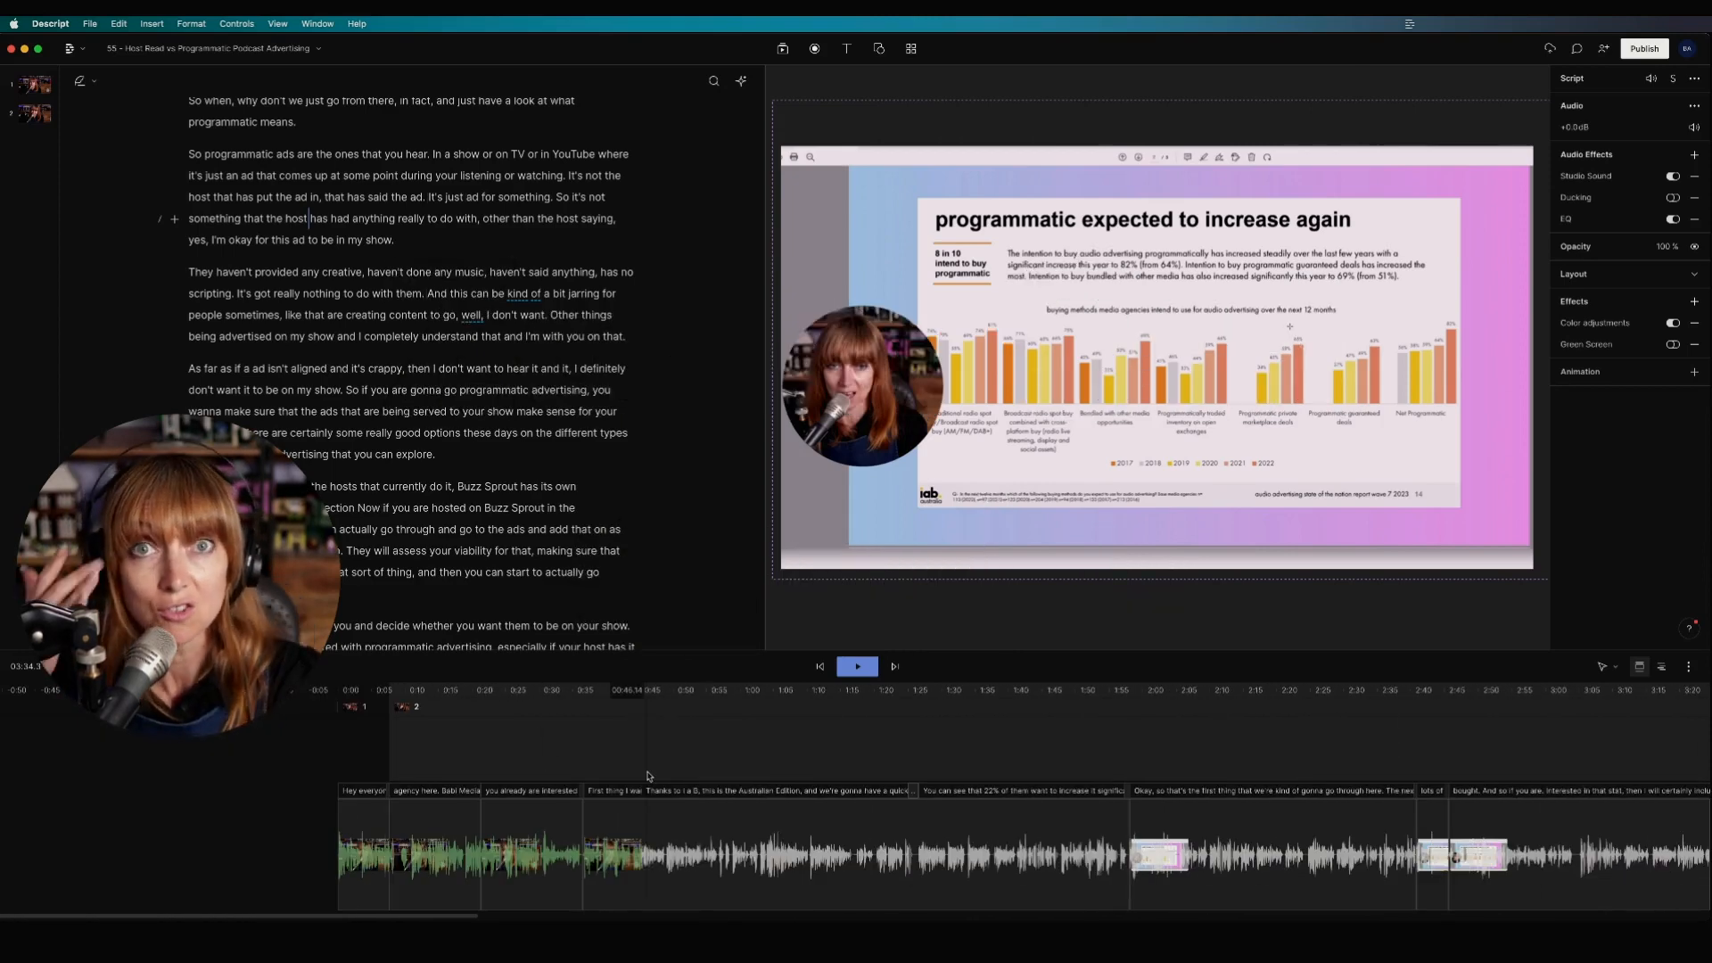